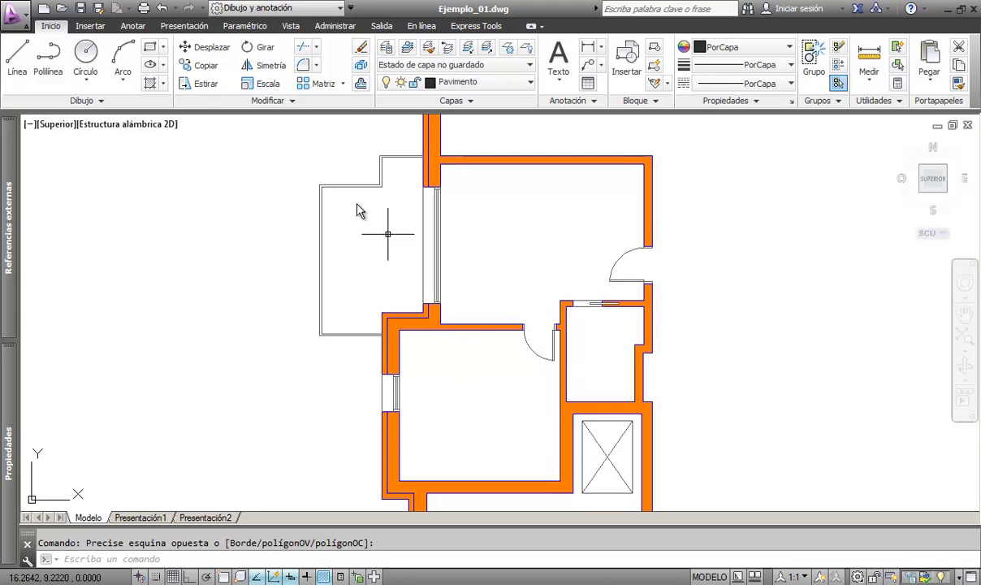
# Step: Hatch the rooms with the EARTH pattern at scale 1.8, Color 31 background and transparency 59
pyautogui.click(149, 86)
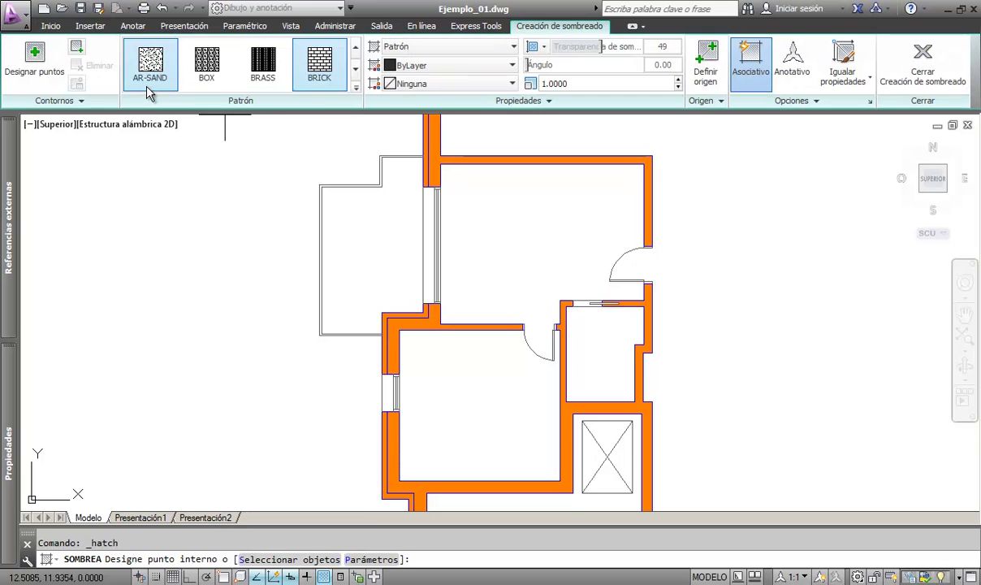
pyautogui.click(356, 88)
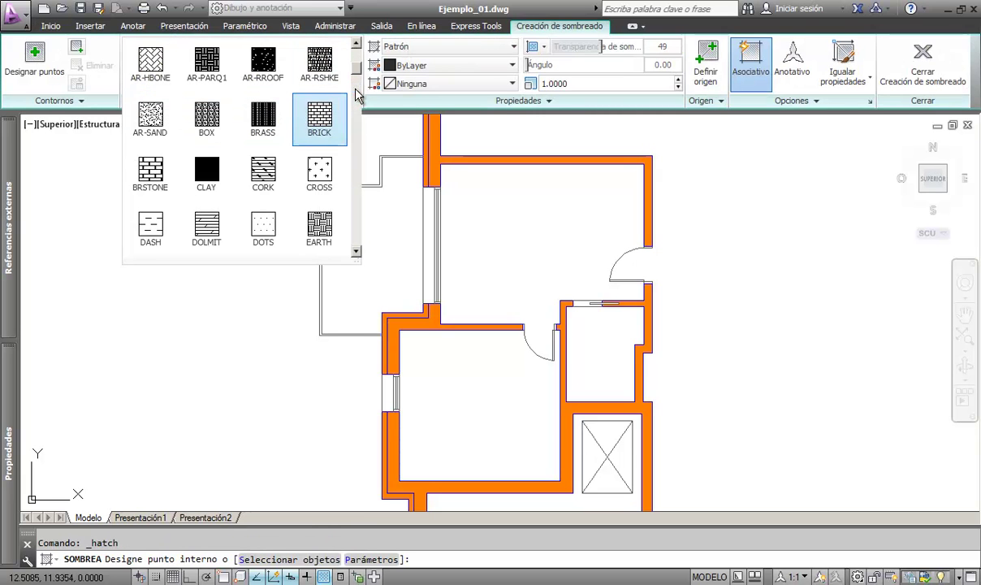
pyautogui.click(319, 231)
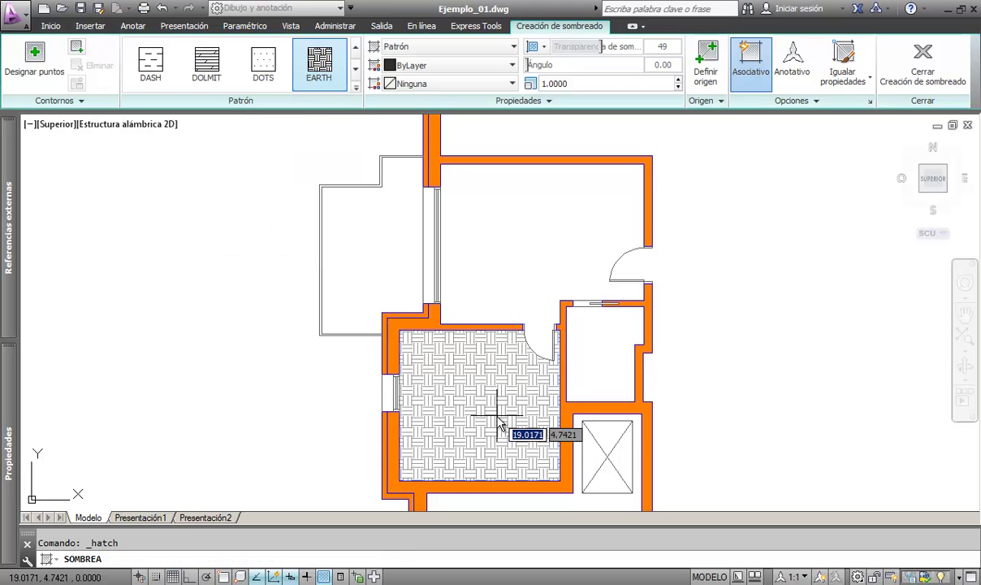
pyautogui.click(678, 82)
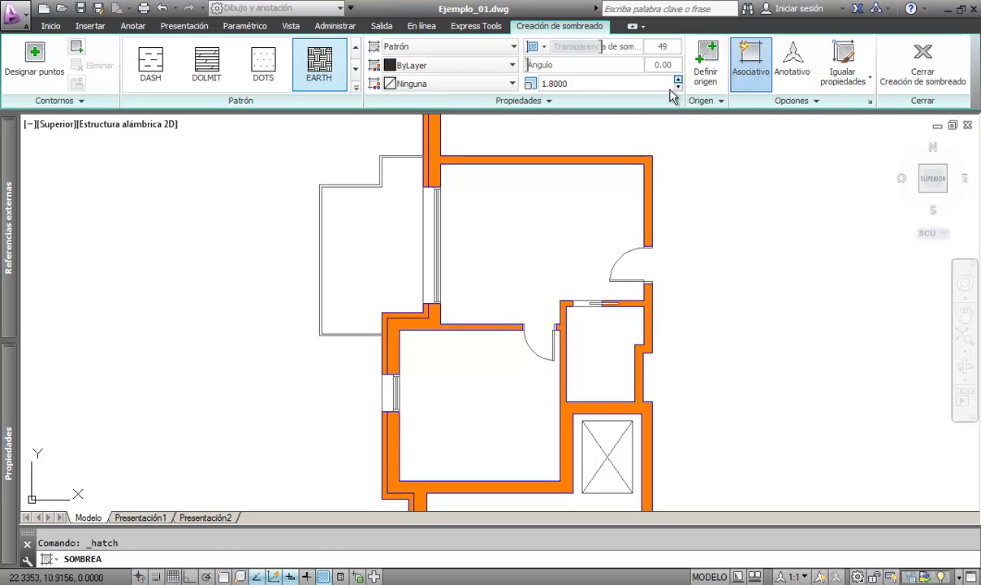
pyautogui.click(464, 411)
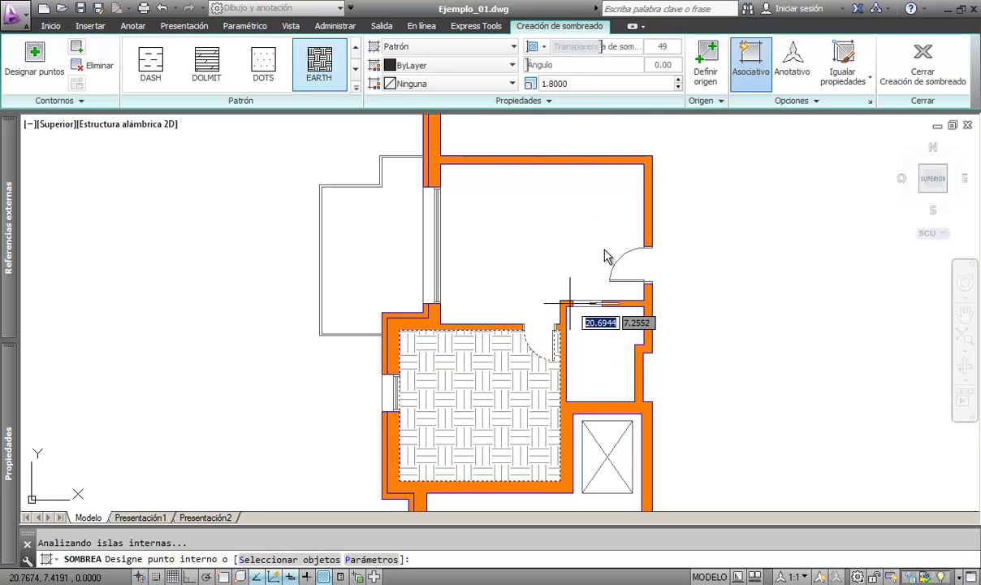
pyautogui.click(513, 87)
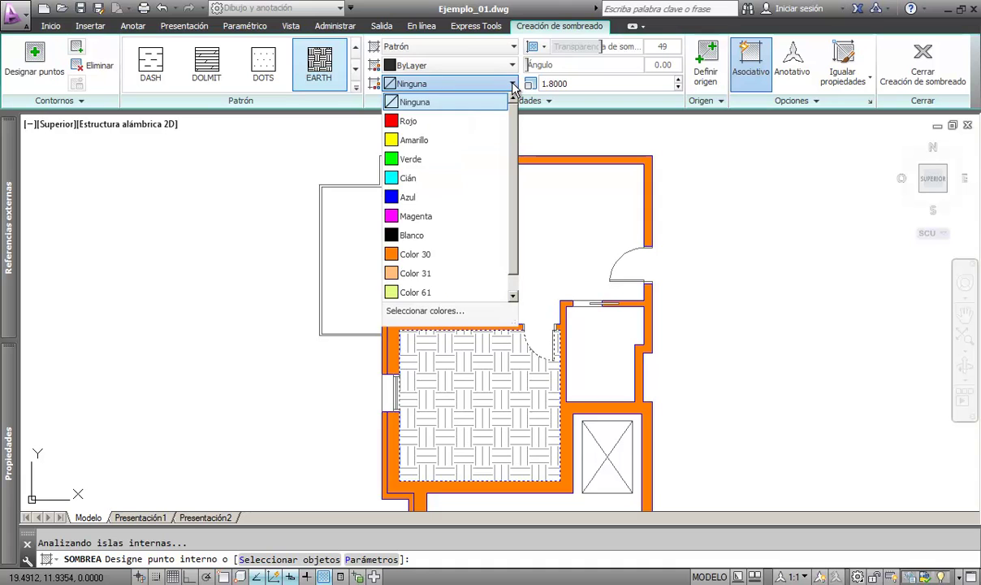
pyautogui.click(437, 282)
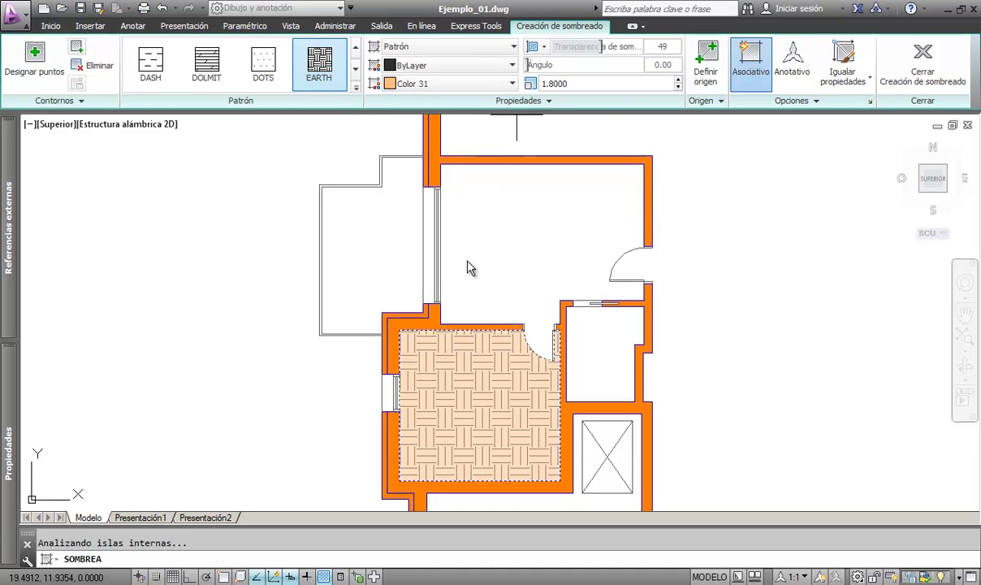
pyautogui.moveTo(602, 46)
pyautogui.mouseDown()
pyautogui.moveTo(542, 47)
pyautogui.moveTo(605, 46)
pyautogui.mouseUp()
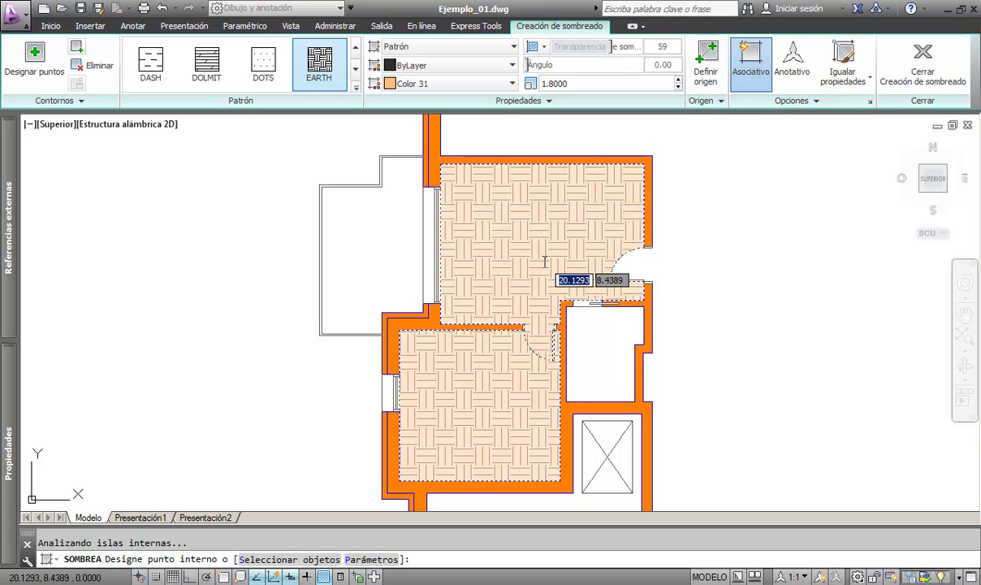
pyautogui.press('Return')
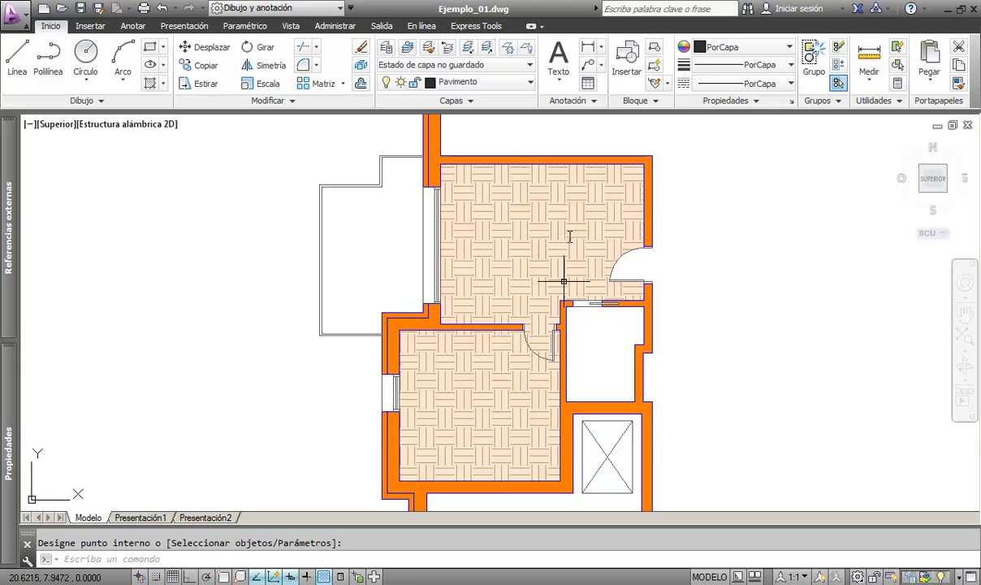
# Step: Make Equipamiento the current layer and bring up the tool palettes
pyautogui.click(502, 82)
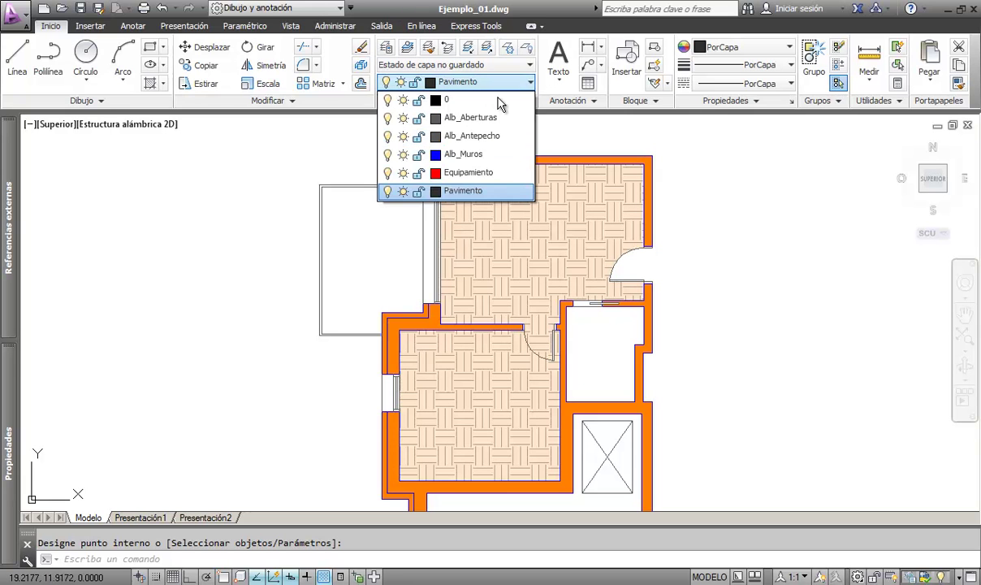
pyautogui.click(481, 172)
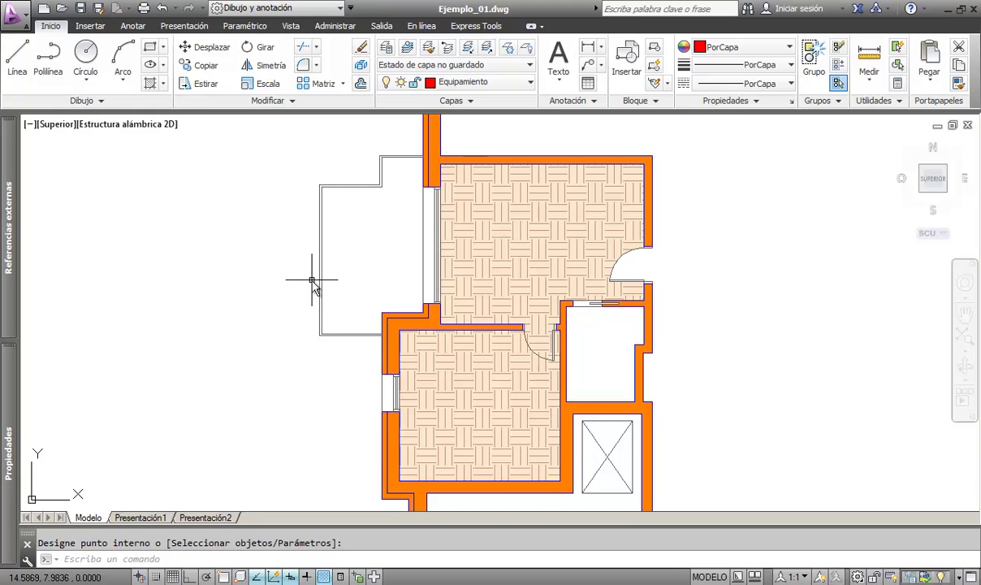
pyautogui.hotkey('ctrl', '3')
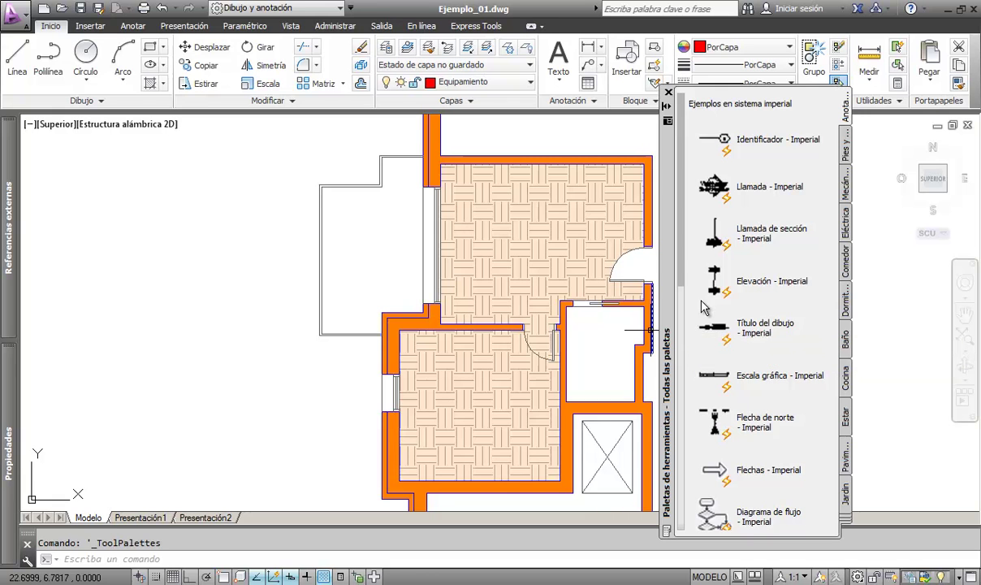
# Step: Switch to the Imágenes palette group, browse its tabs, and settle on Dormitorio
pyautogui.rightClick(667, 294)
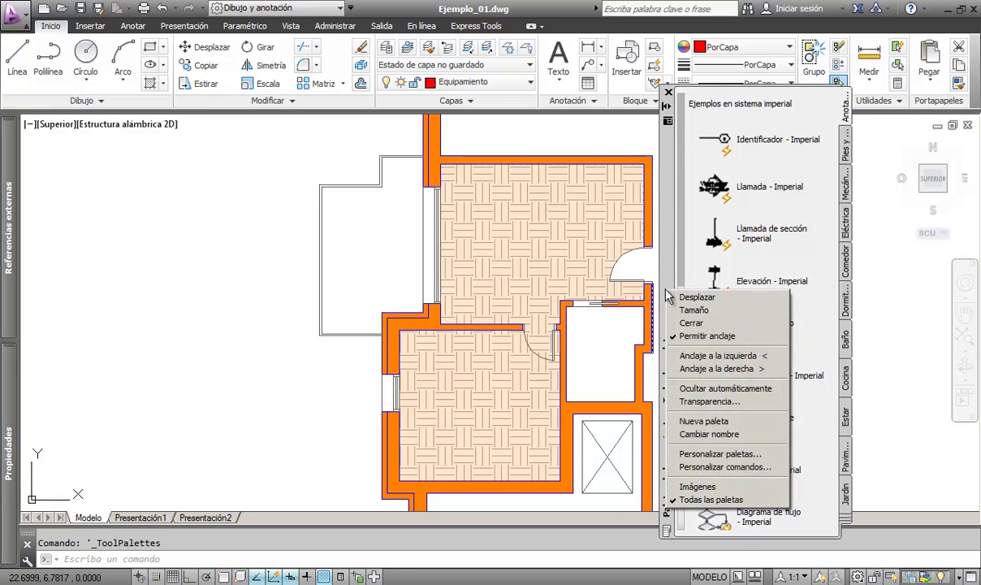
pyautogui.click(717, 488)
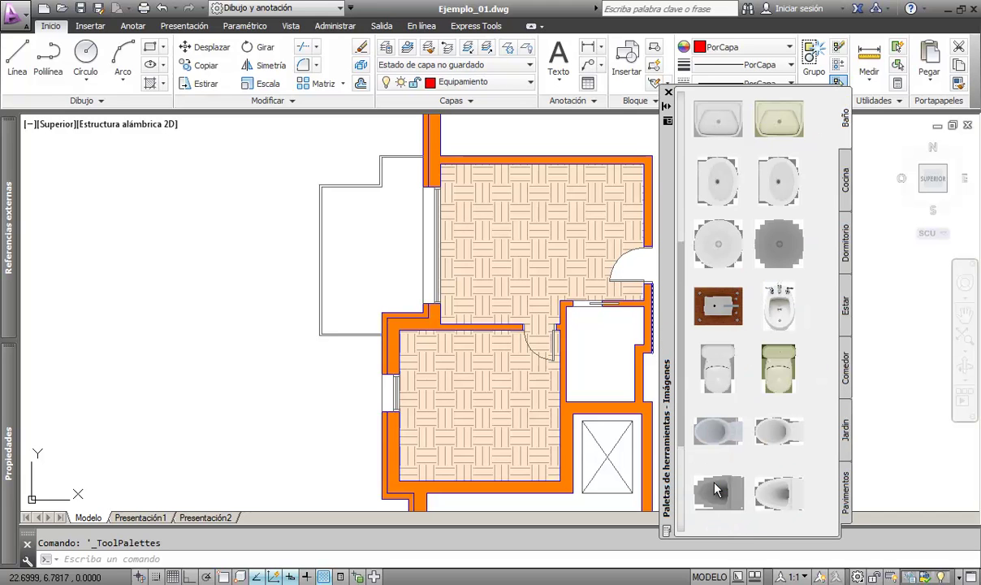
pyautogui.click(847, 195)
pyautogui.click(847, 242)
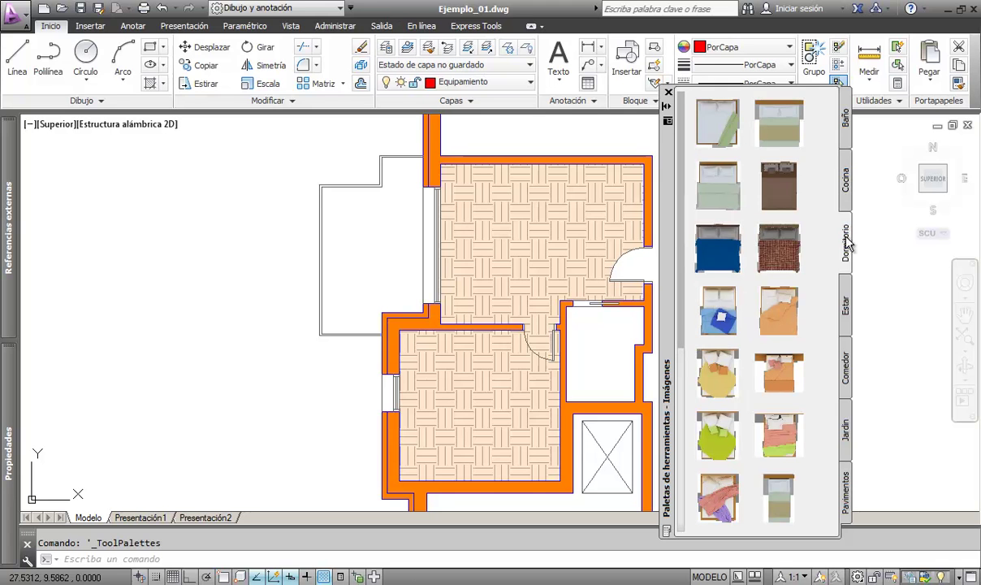
pyautogui.click(847, 299)
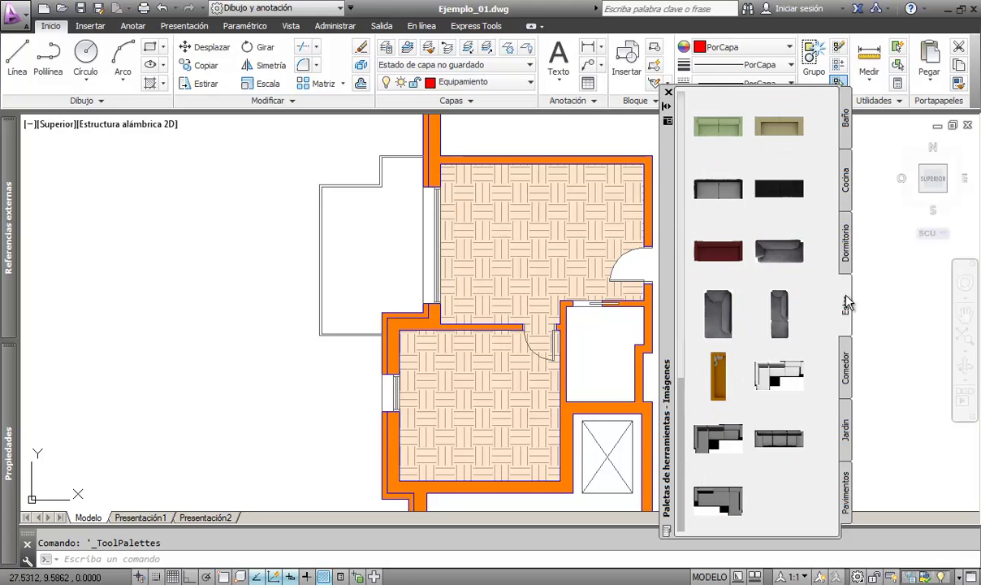
pyautogui.click(847, 362)
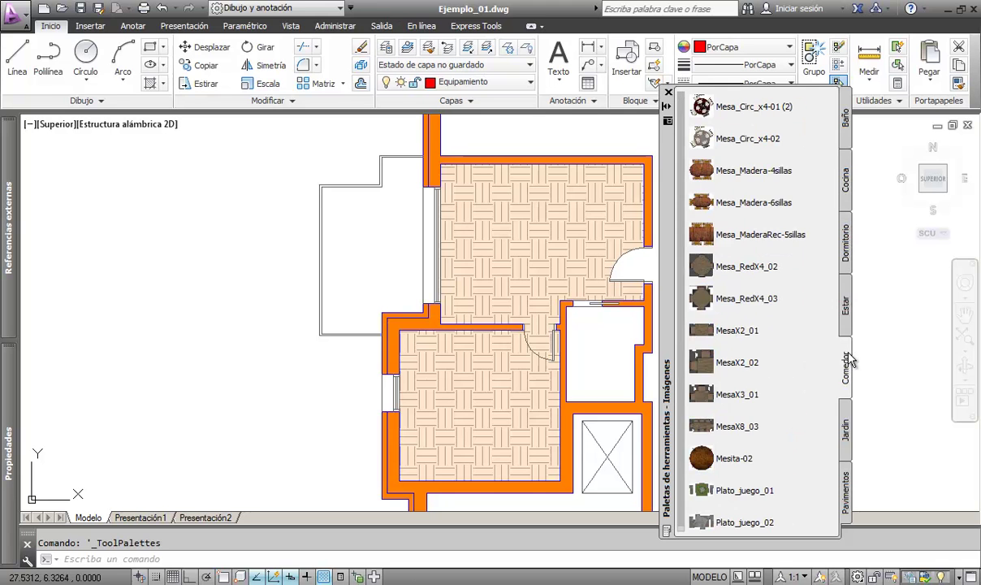
pyautogui.click(849, 431)
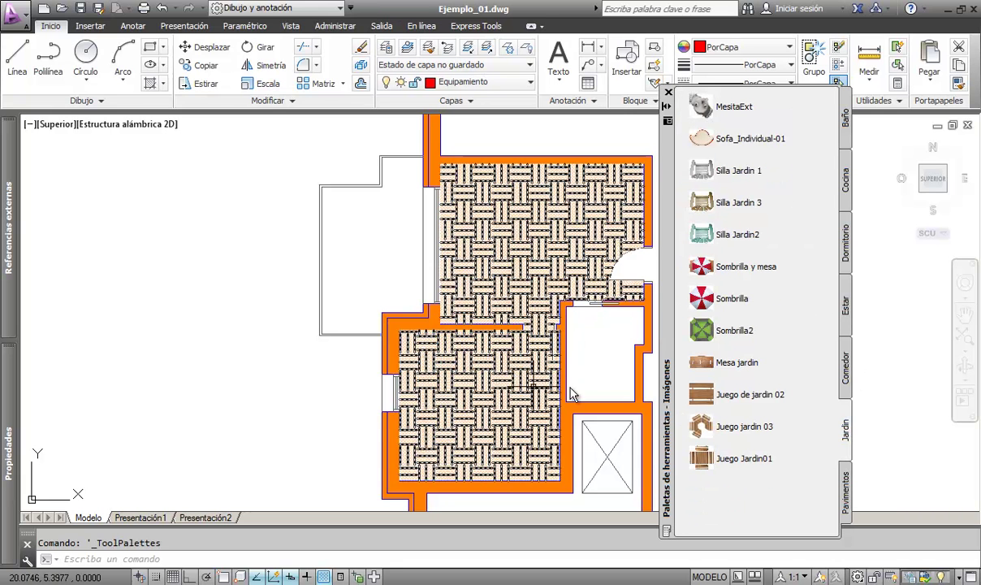
pyautogui.click(847, 242)
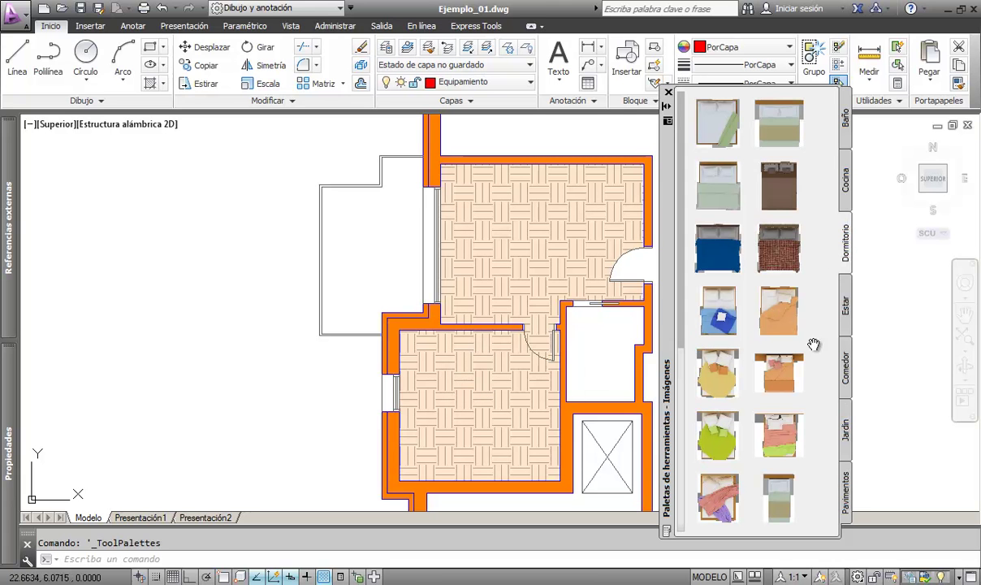
# Step: Drag a double bed image from the Dormitorio palette into the lower-left room and select it
pyautogui.moveTo(810, 412)
pyautogui.mouseDown()
pyautogui.moveTo(816, 84)
pyautogui.moveTo(812, 317)
pyautogui.mouseUp()
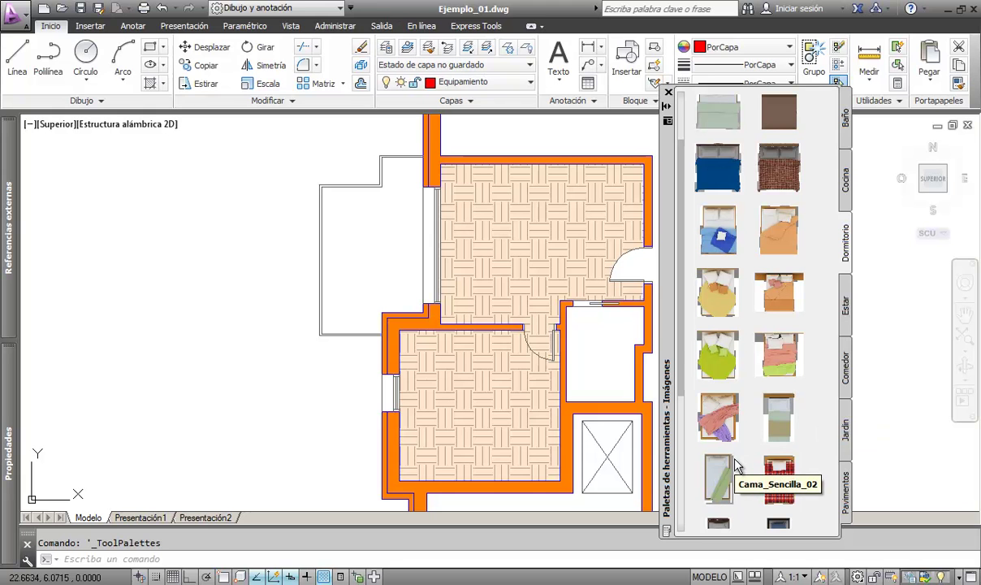
pyautogui.moveTo(784, 301)
pyautogui.mouseDown()
pyautogui.moveTo(513, 405)
pyautogui.moveTo(416, 485)
pyautogui.mouseUp()
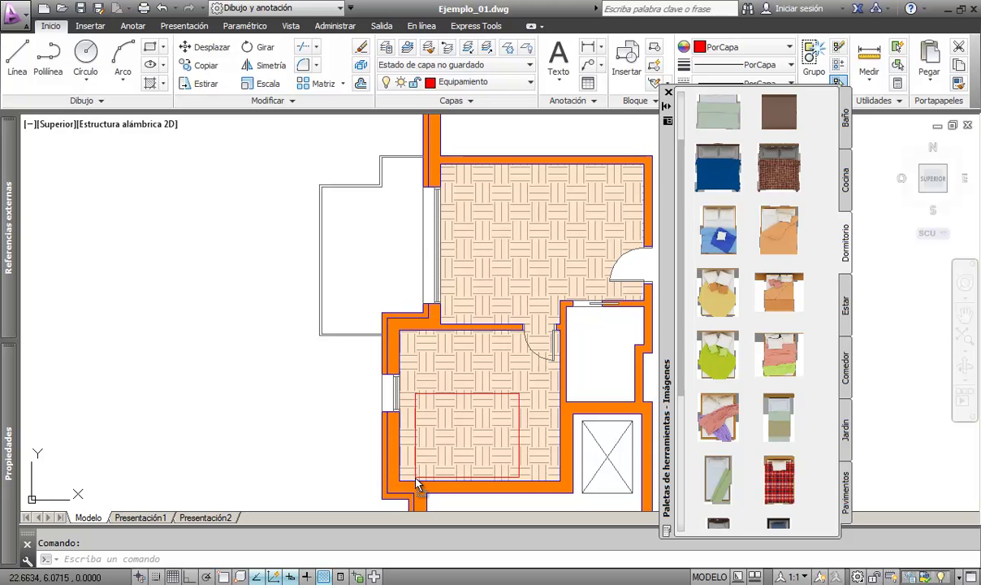
pyautogui.moveTo(415, 485); pyautogui.dragTo(416, 485)
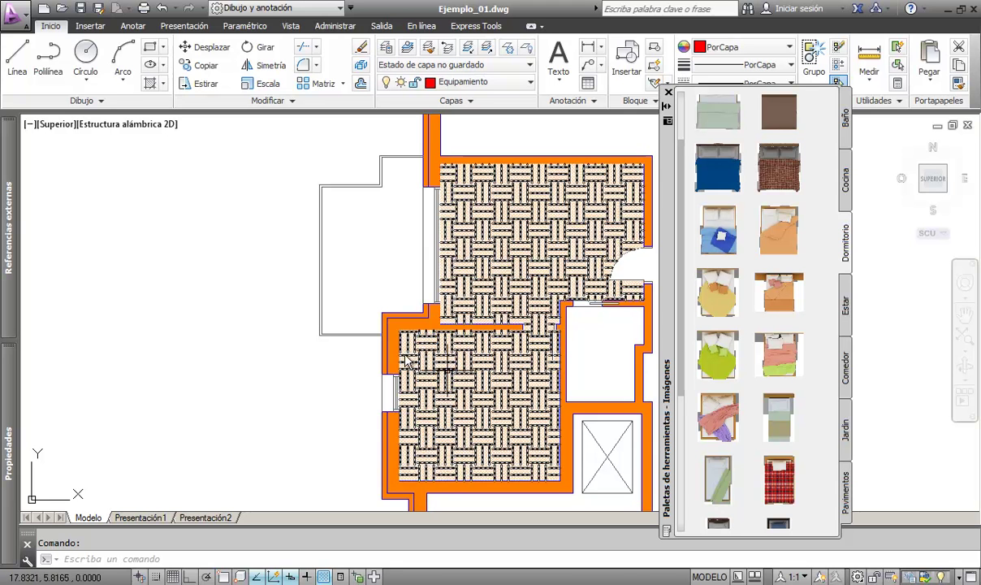
pyautogui.moveTo(376, 488); pyautogui.dragTo(365, 460, button='middle')
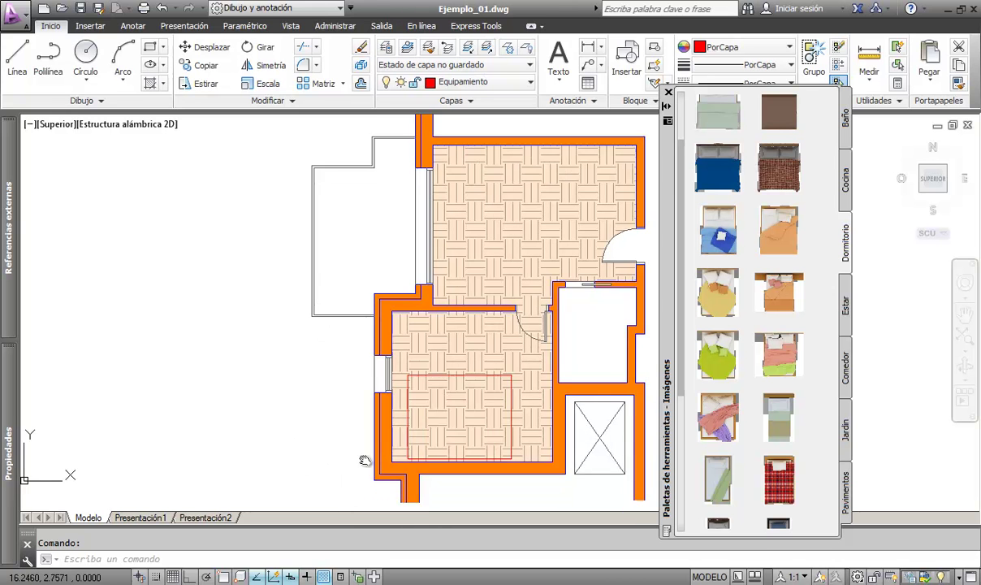
pyautogui.scroll(1, 365, 460)
pyautogui.scroll(1, 349, 439)
pyautogui.scroll(1, 351, 447)
pyautogui.scroll(1, 325, 455)
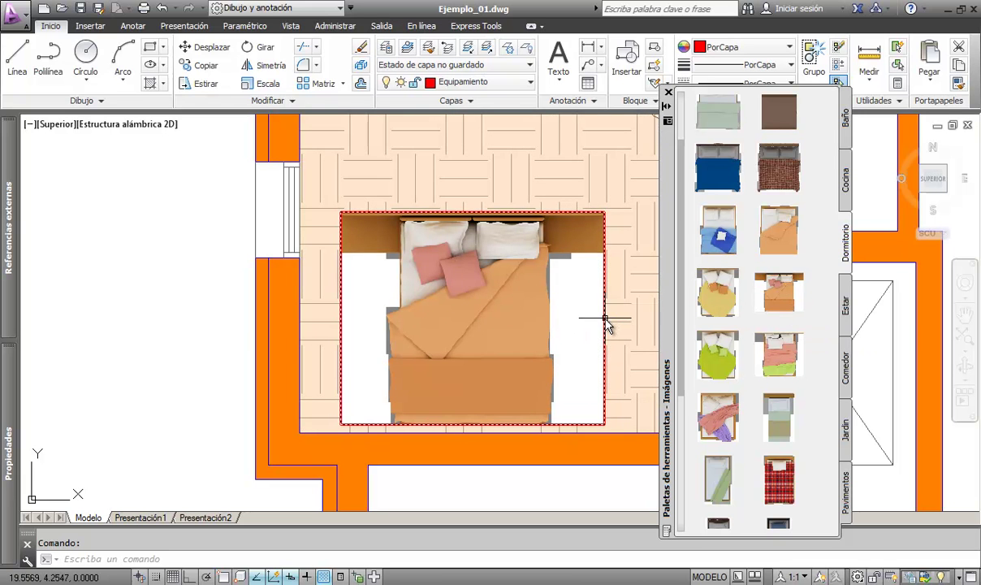
pyautogui.click(605, 319)
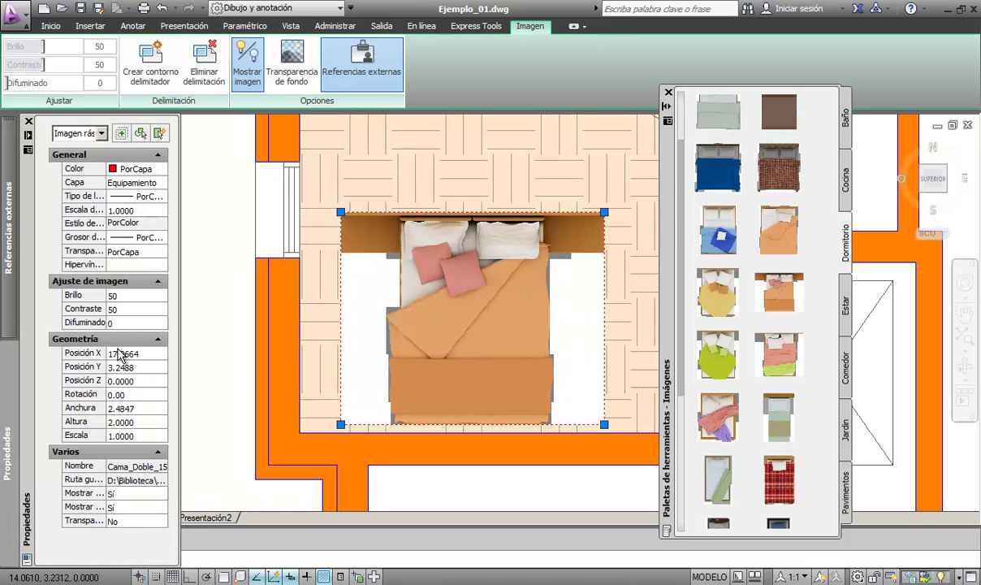
# Step: Rotate the bed image 180° in its properties
pyautogui.click(127, 395)
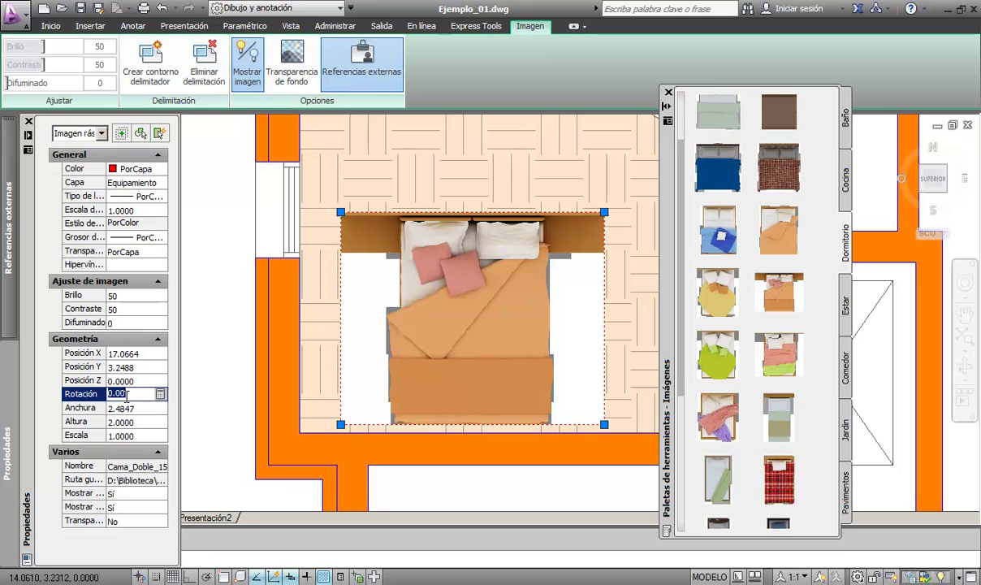
pyautogui.write('180')
pyautogui.press('Return')
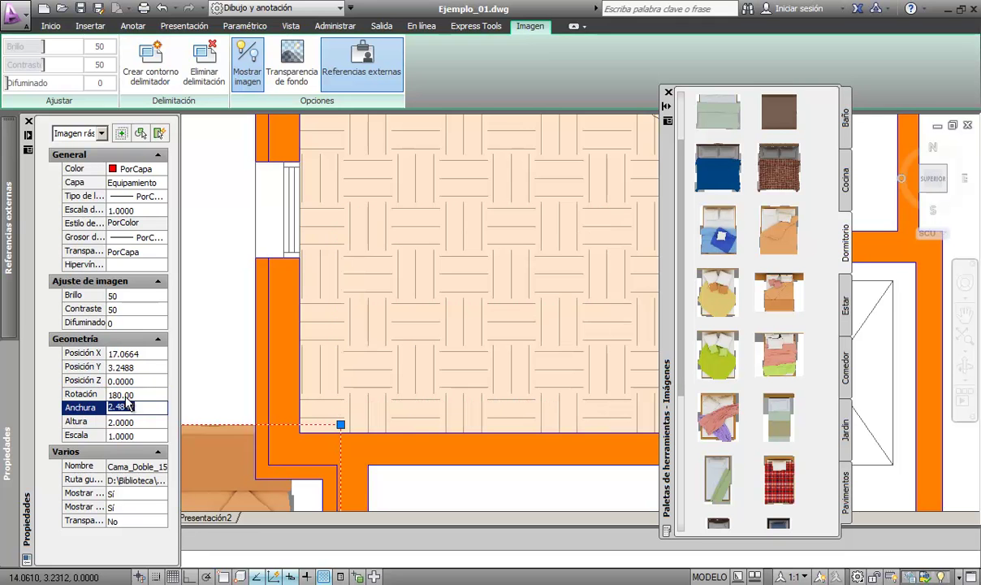
pyautogui.scroll(-3, 390, 410)
pyautogui.moveTo(390, 411); pyautogui.dragTo(468, 270, button='middle')
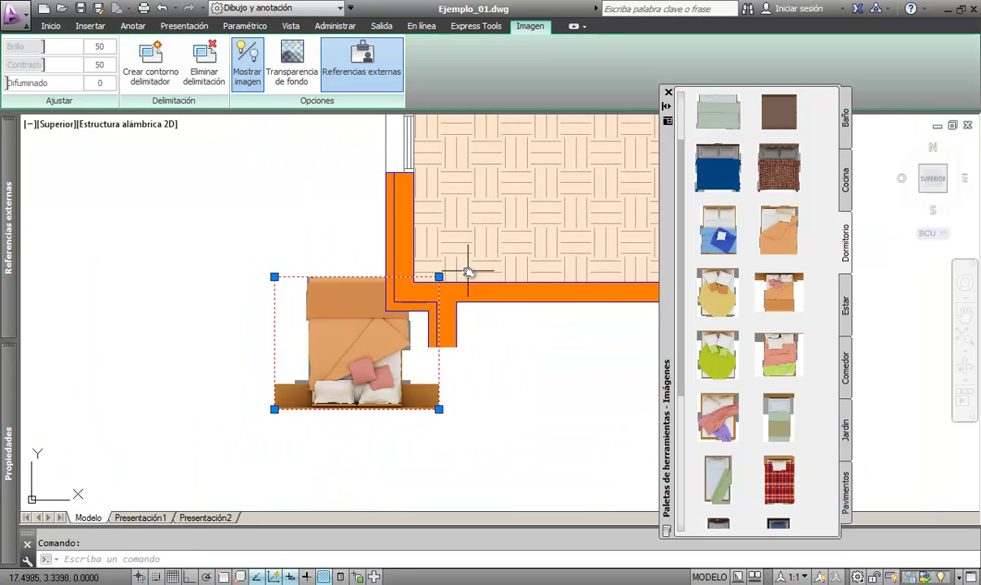
# Step: Move the bed image into the bedroom against its lower wall
pyautogui.click(438, 409)
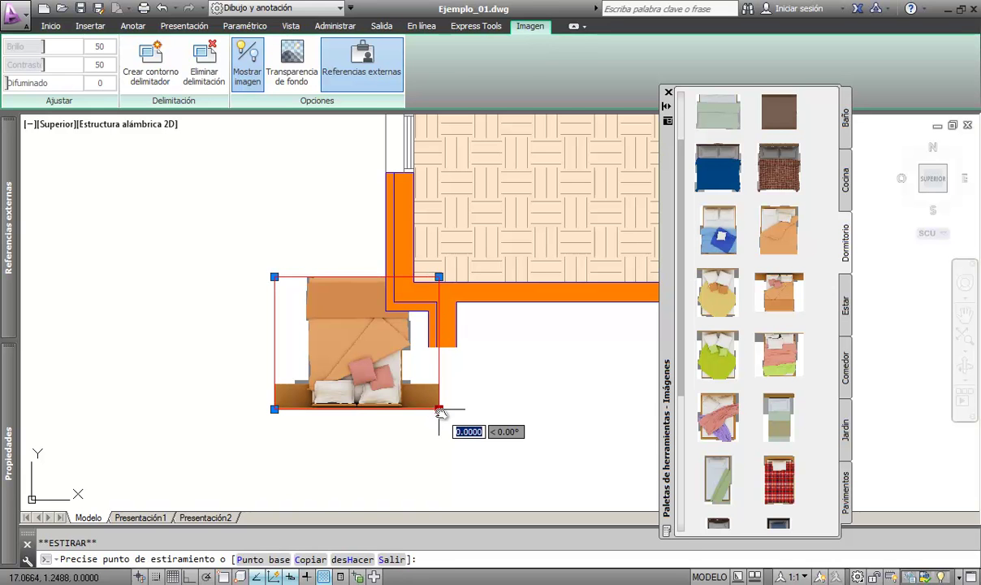
pyautogui.press('space')
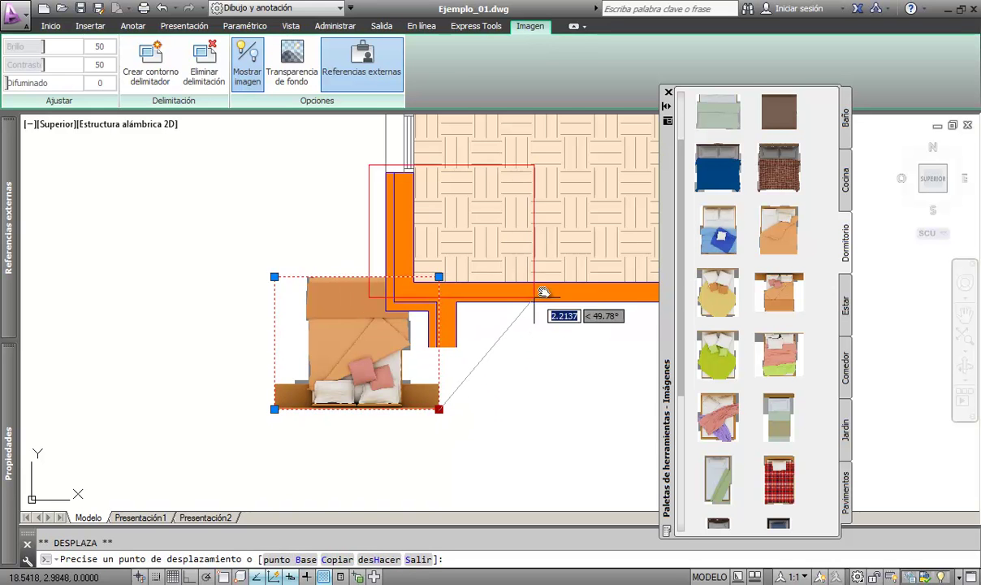
pyautogui.moveTo(602, 287); pyautogui.dragTo(416, 405, button='middle')
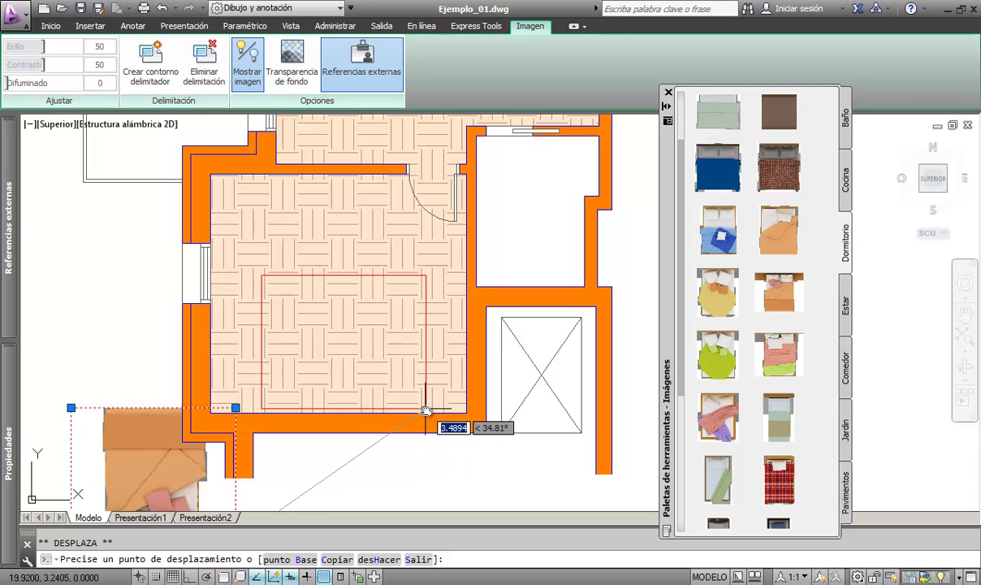
pyautogui.click(423, 411)
pyautogui.click(424, 412)
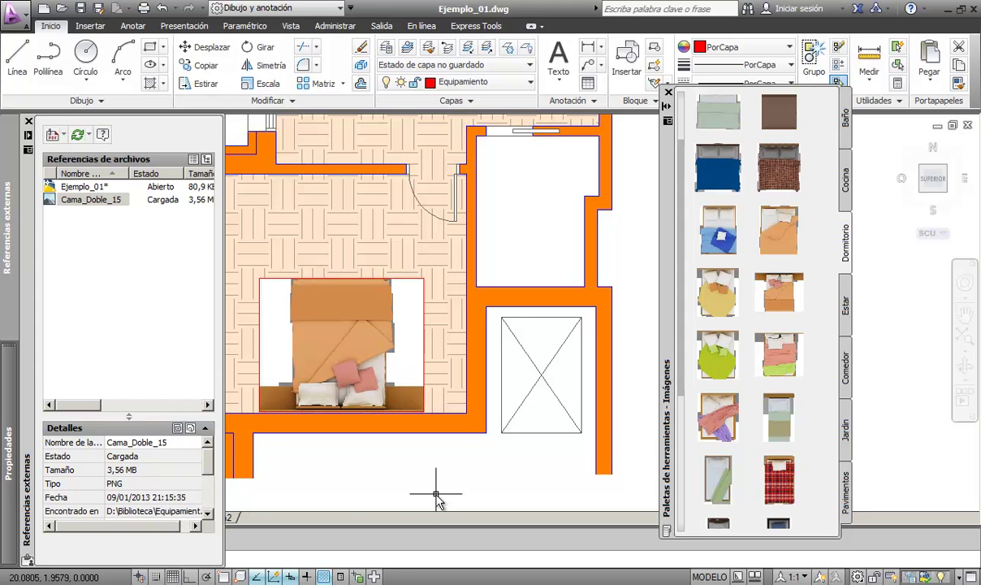
pyautogui.moveTo(9, 228)
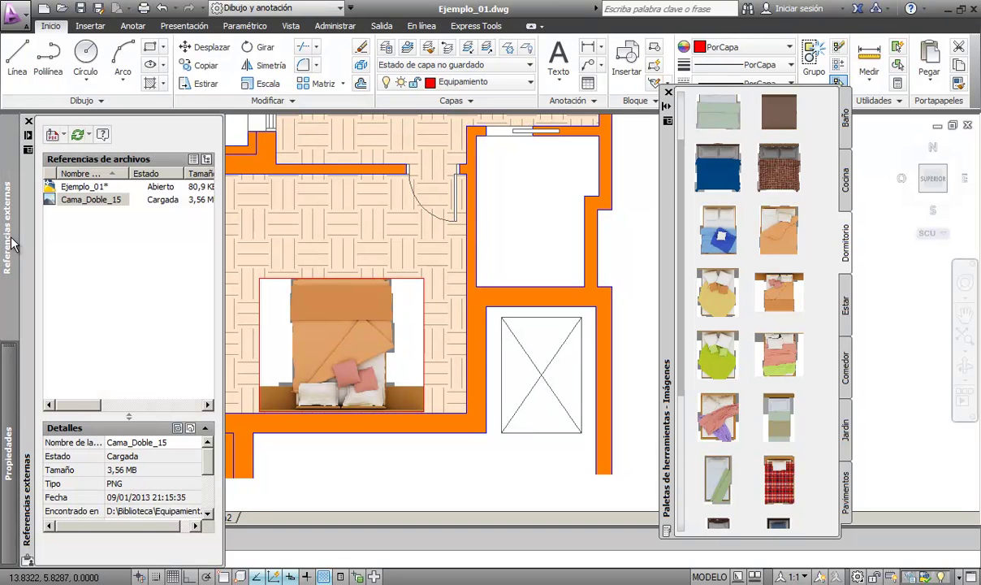
# Step: Unload the Cama_Doble_15 image reference, then reload it
pyautogui.rightClick(70, 196)
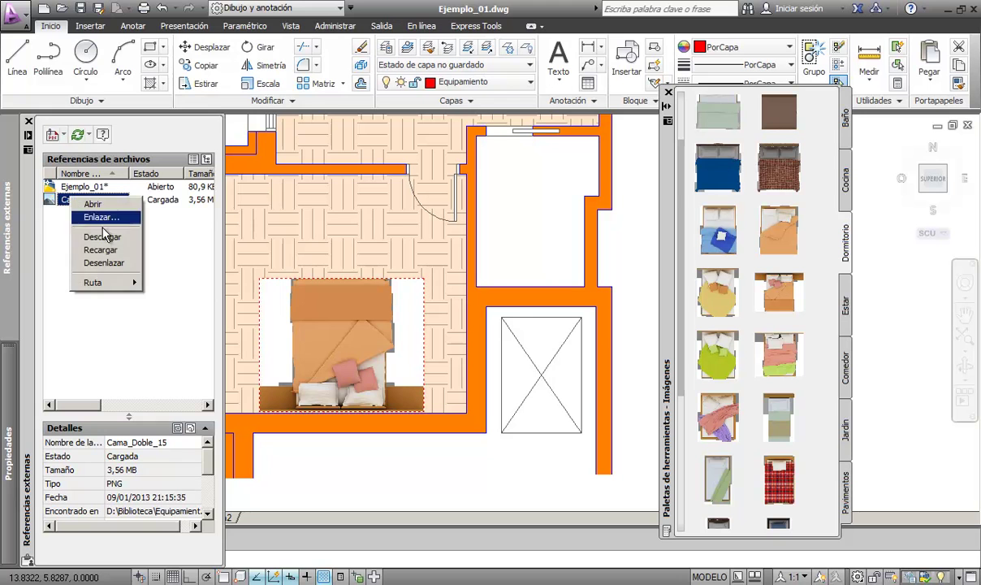
pyautogui.click(143, 243)
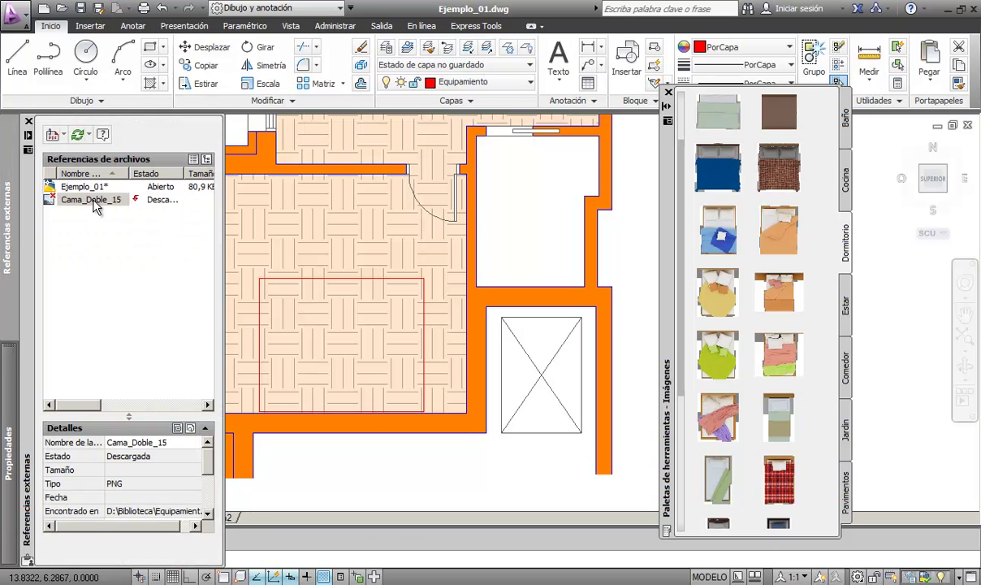
pyautogui.rightClick(94, 203)
pyautogui.click(114, 254)
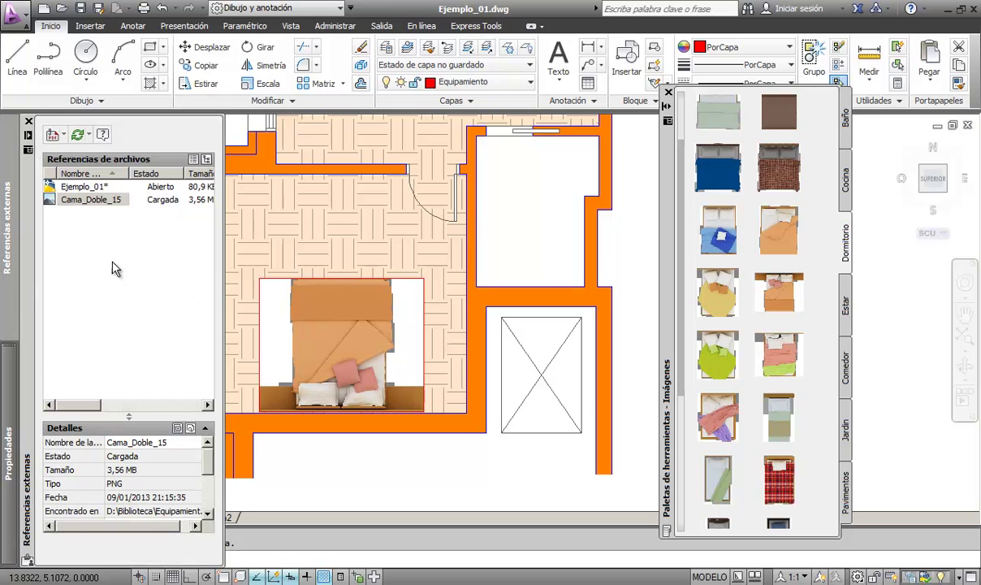
# Step: Dismiss the reference menu without detaching, and select the bed image in the bedroom
pyautogui.rightClick(85, 203)
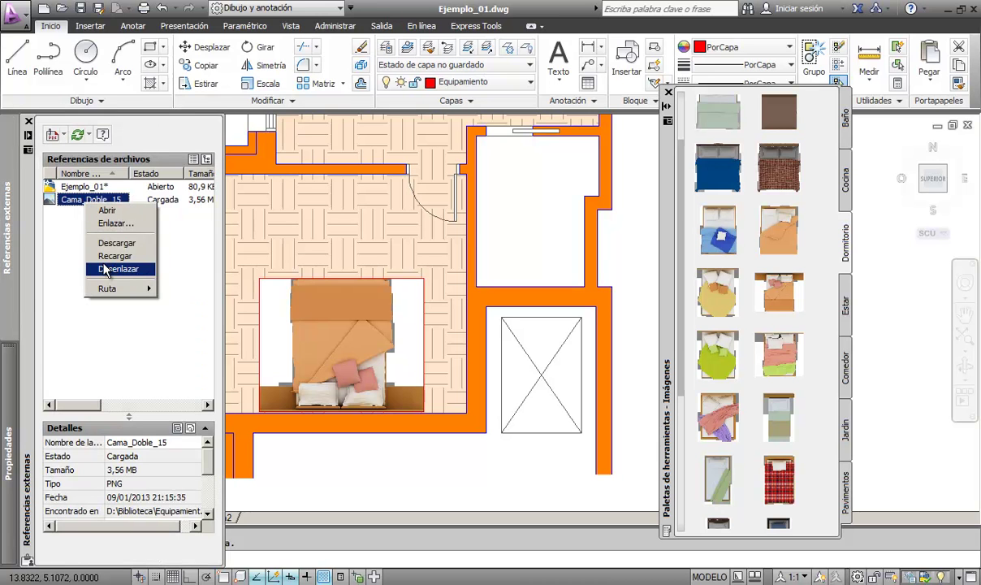
pyautogui.press('Escape')
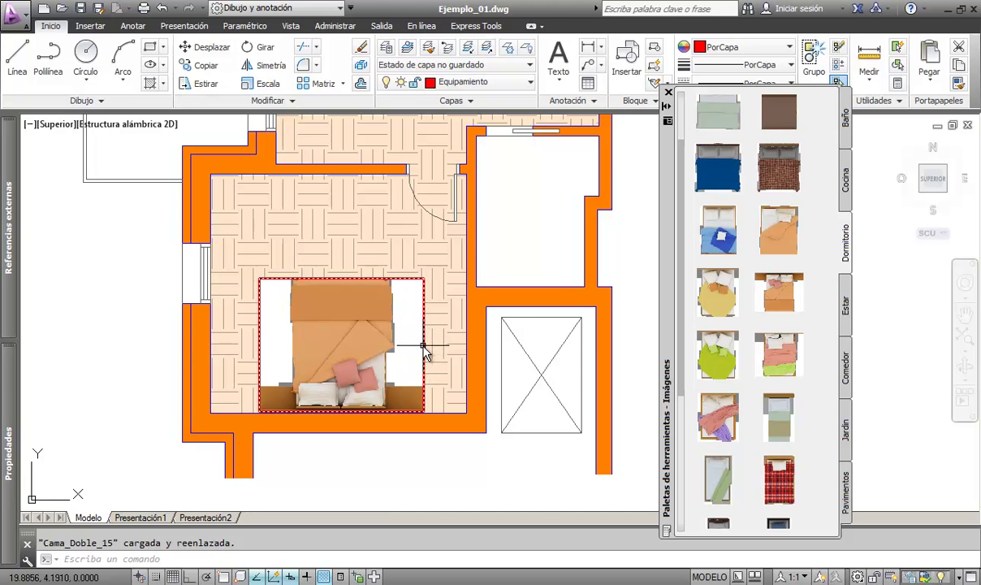
pyautogui.click(424, 348)
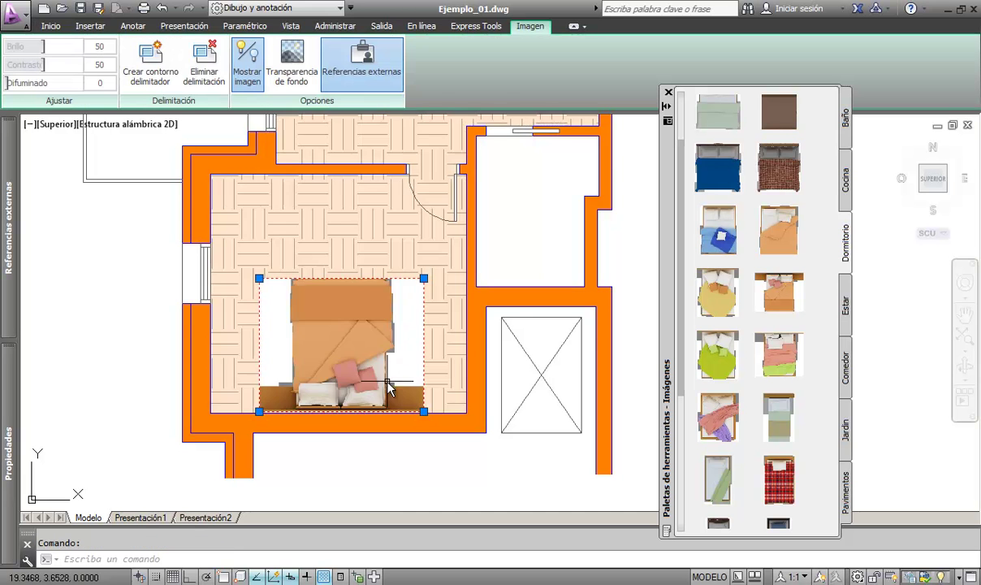
# Step: Turn on Transparencia de fondo for the selected bed image so the parquet shows through
pyautogui.click(298, 72)
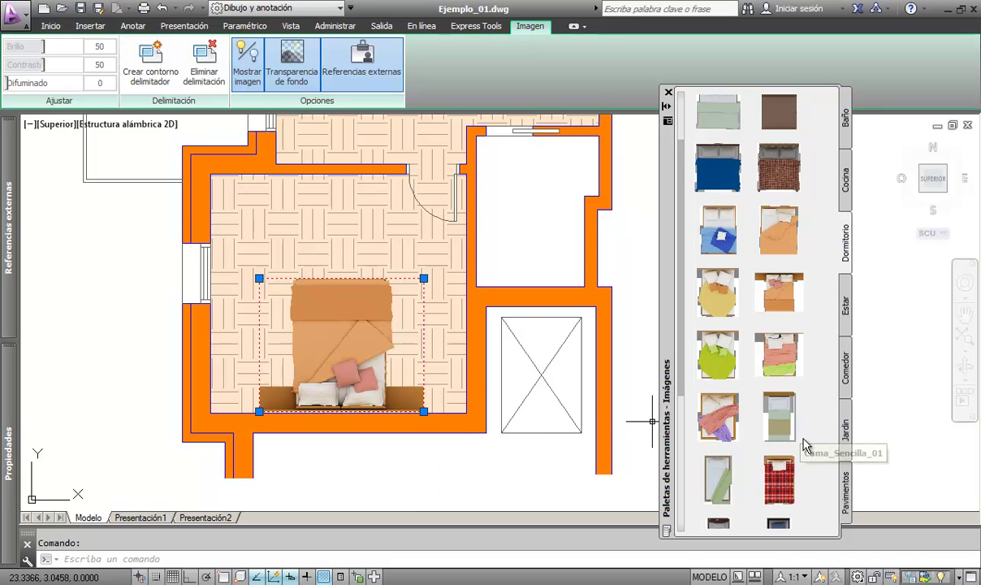
# Step: Place the Placard2 wardrobe image along the bedroom's upper wall and show the Pavimentos palette
pyautogui.moveTo(814, 501); pyautogui.dragTo(823, 200)
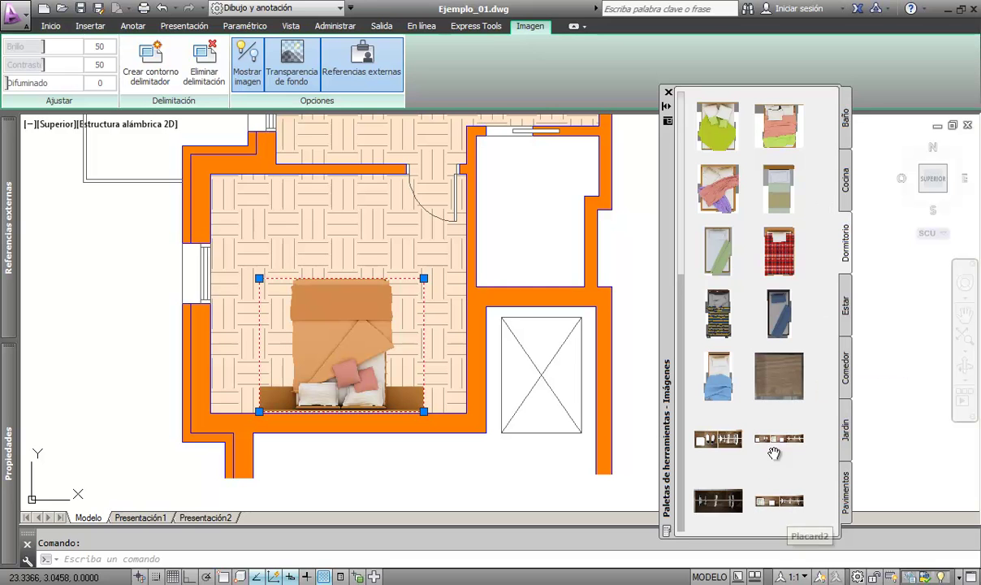
pyautogui.moveTo(777, 438); pyautogui.dragTo(214, 217)
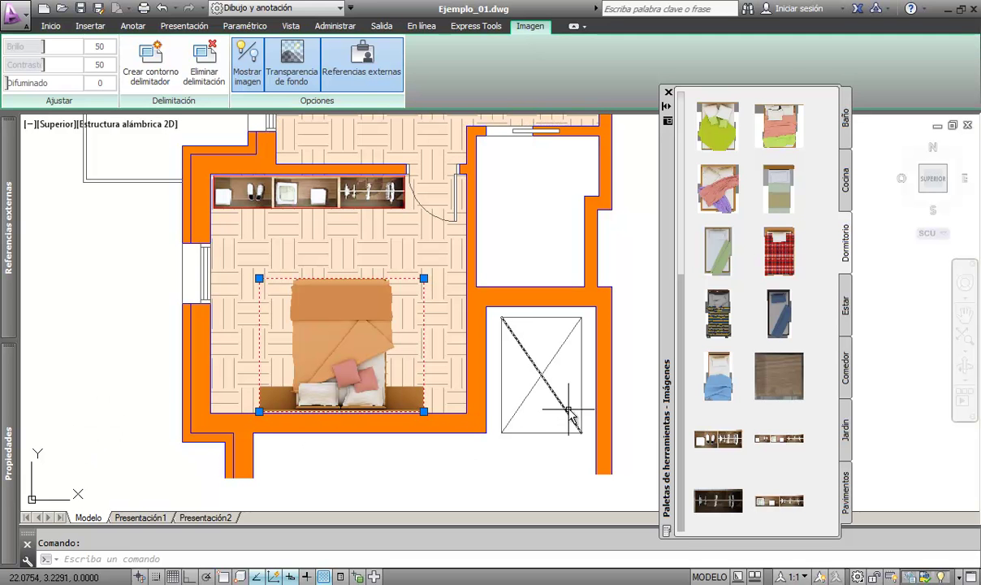
pyautogui.scroll(-2, 560, 402)
pyautogui.moveTo(551, 390); pyautogui.dragTo(399, 459, button='middle')
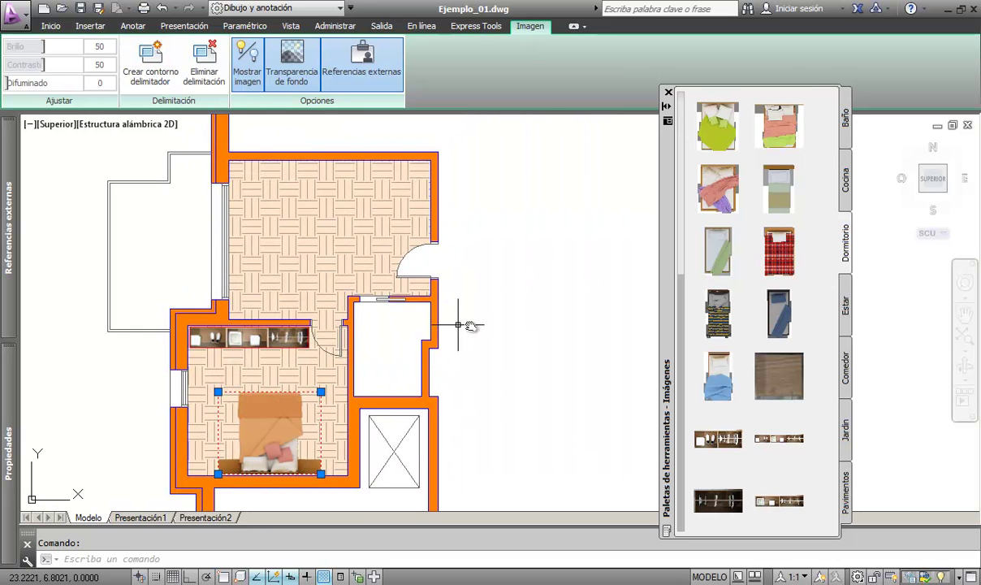
pyautogui.click(845, 495)
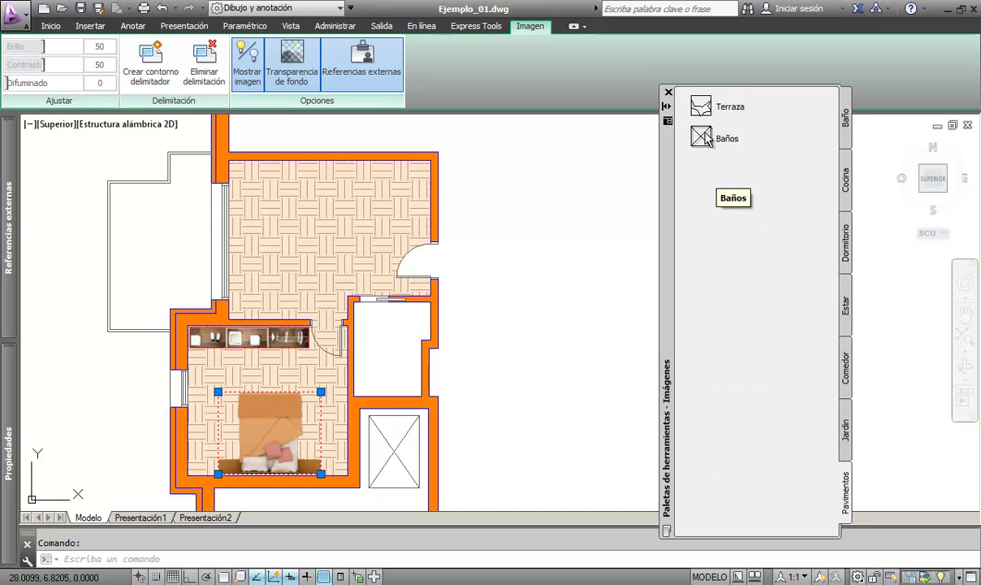
# Step: Hatch the terrace with Terraza paving and the small bathroom with Baños diagonal tiles
pyautogui.moveTo(706, 140)
pyautogui.mouseDown()
pyautogui.moveTo(164, 241)
pyautogui.moveTo(668, 120)
pyautogui.moveTo(172, 246)
pyautogui.mouseUp()
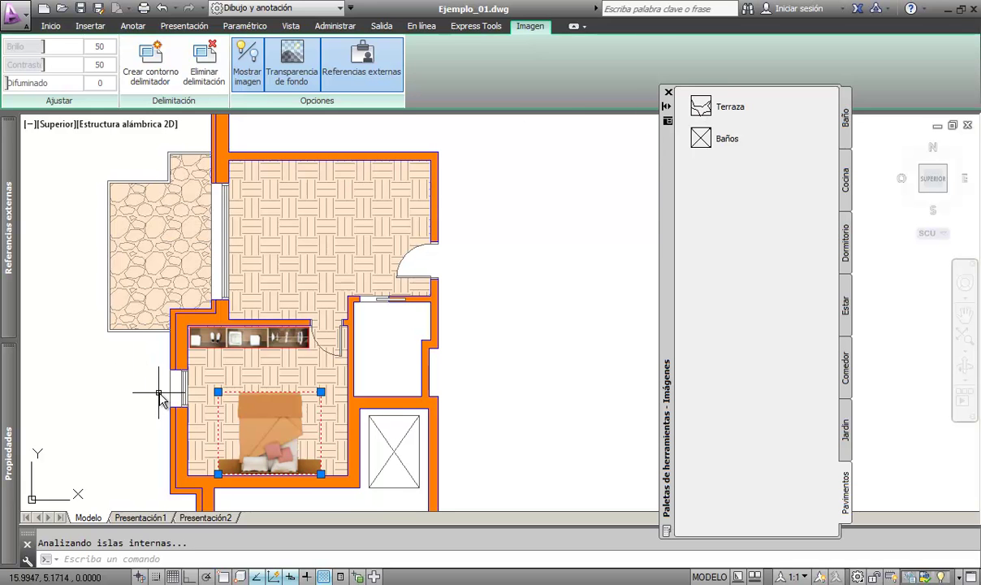
pyautogui.moveTo(709, 144); pyautogui.dragTo(391, 346)
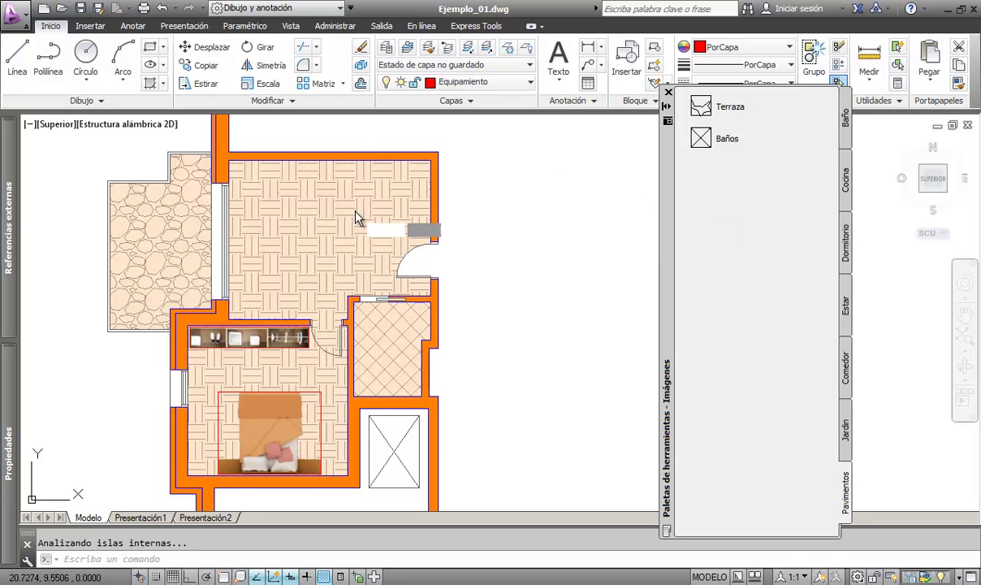
pyautogui.click(384, 327)
# Step: Copy the bedroom's EARTH hatch and paste it into the Pavimentos palette as a tool
pyautogui.rightClick(329, 292)
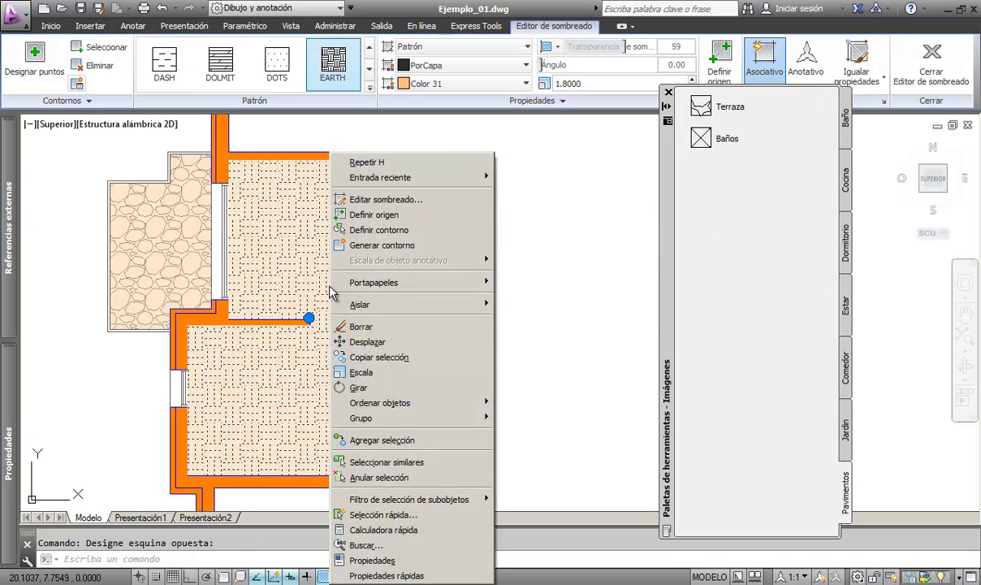
pyautogui.moveTo(410, 282)
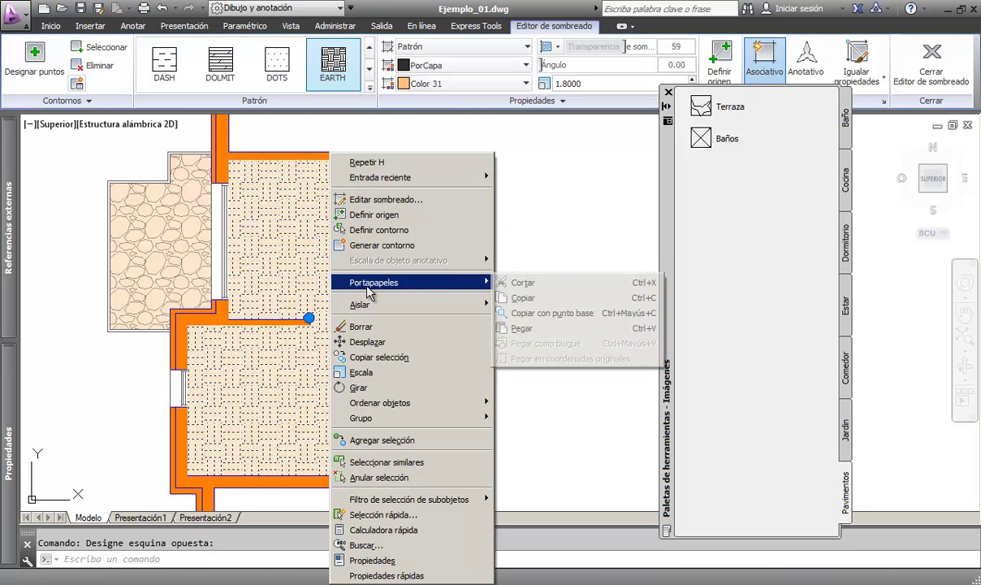
pyautogui.click(524, 298)
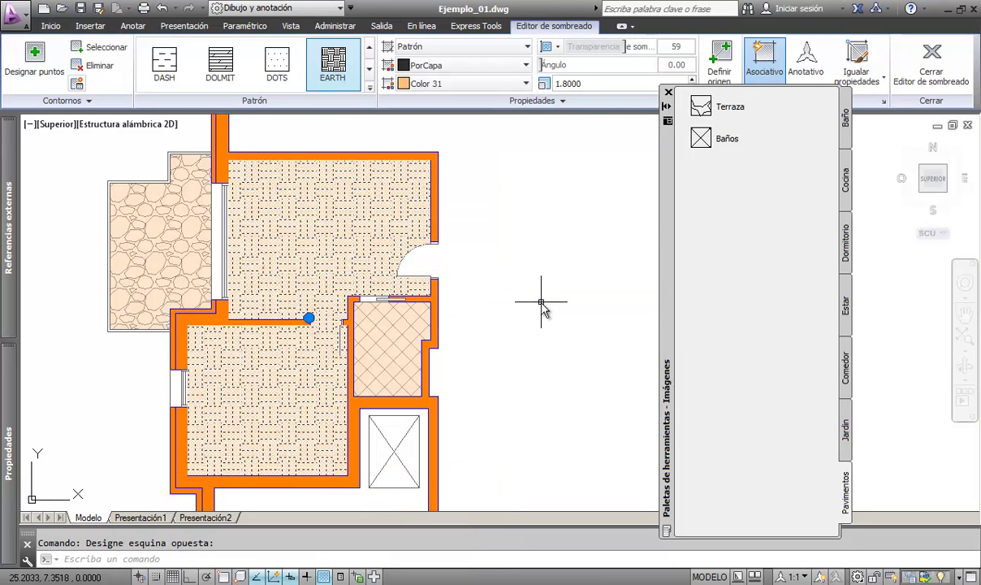
pyautogui.press('Escape')
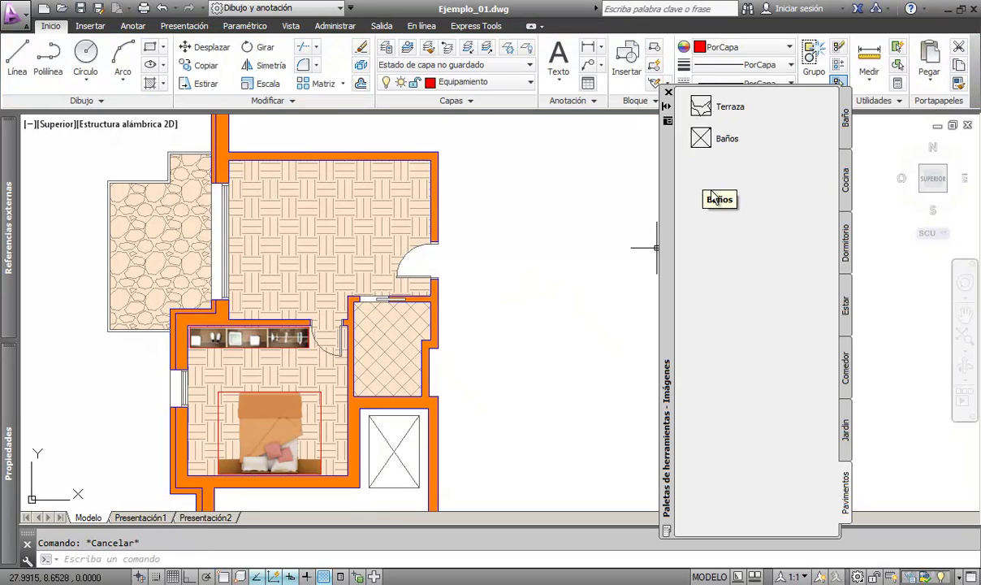
pyautogui.rightClick(711, 216)
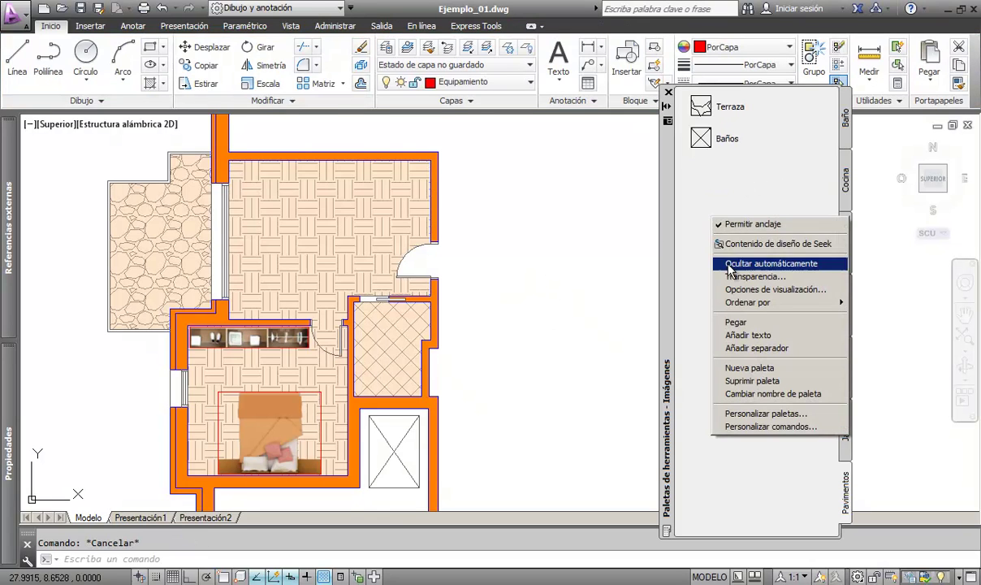
pyautogui.click(735, 323)
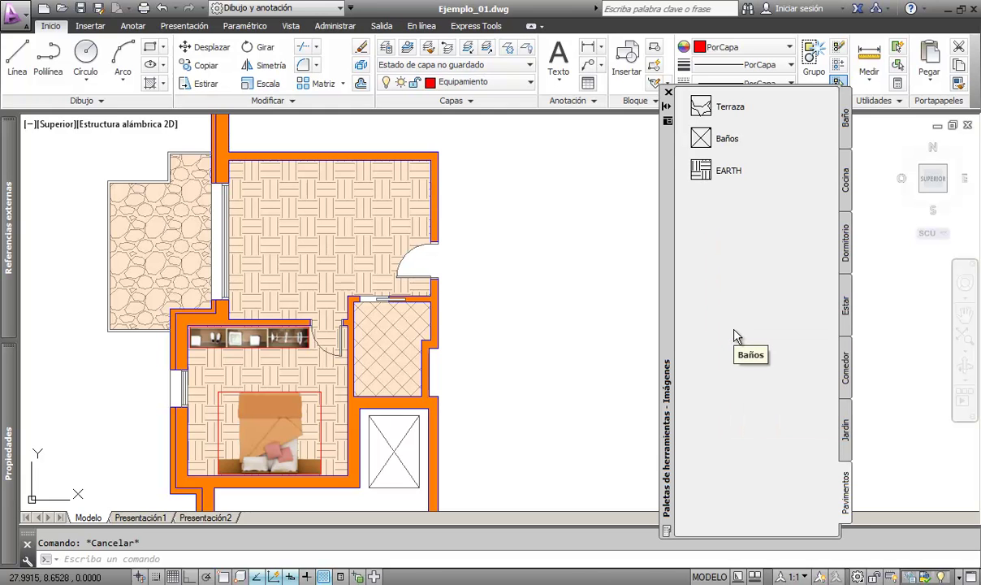
# Step: Rename the new EARTH hatch tool to 'Dormitorio' in its properties
pyautogui.rightClick(710, 172)
pyautogui.click(748, 276)
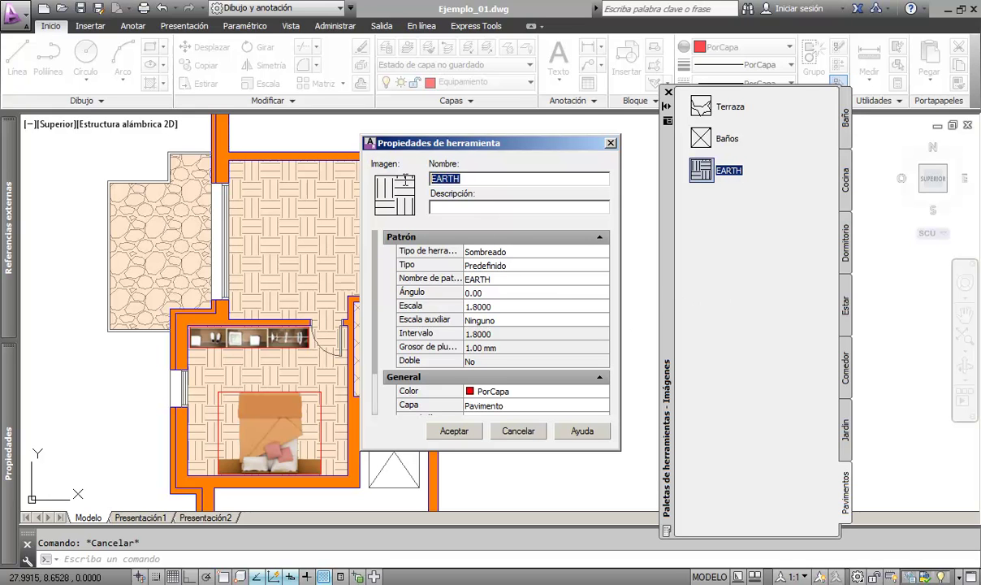
pyautogui.write('Dormitorio')
pyautogui.click(466, 432)
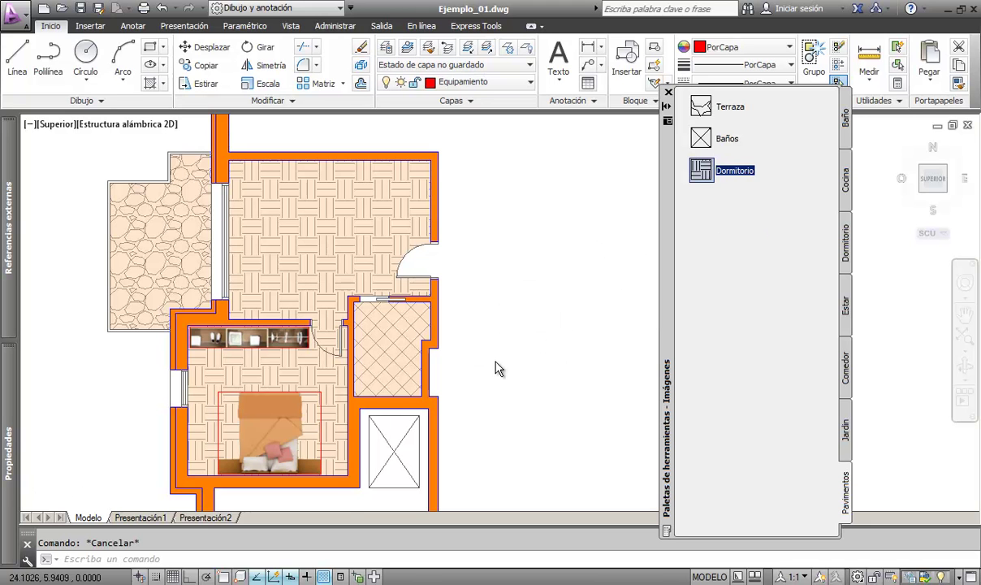
pyautogui.scroll(3, 498, 368)
# Step: Place a bathtub and a washbasin image from the Baño palette in the small bathroom
pyautogui.moveTo(462, 363)
pyautogui.mouseDown(button='middle')
pyautogui.moveTo(580, 343)
pyautogui.moveTo(671, 274)
pyautogui.mouseUp(button='middle')
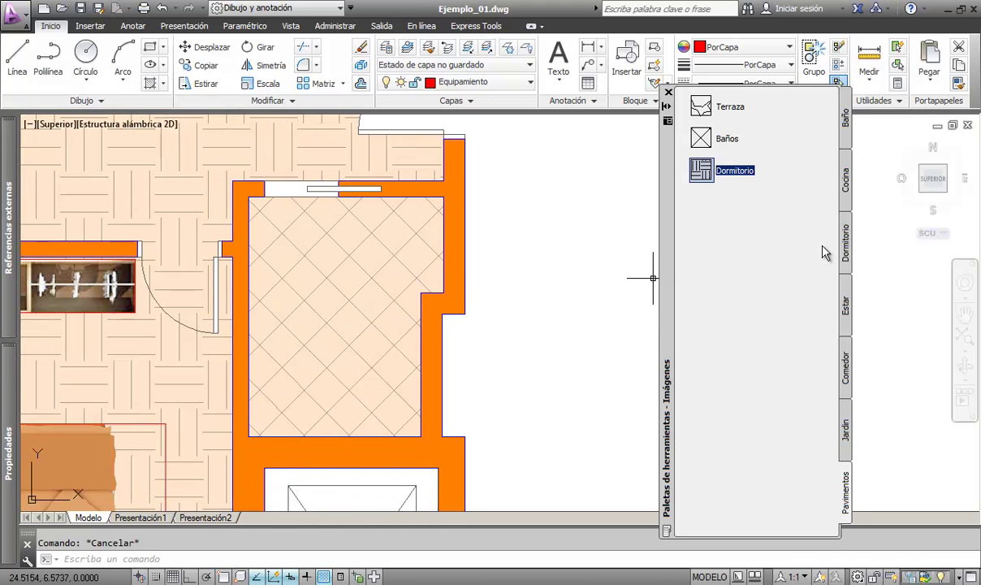
pyautogui.click(847, 130)
pyautogui.moveTo(826, 329)
pyautogui.mouseDown()
pyautogui.moveTo(823, 317)
pyautogui.moveTo(829, 508)
pyautogui.mouseUp()
pyautogui.moveTo(829, 135); pyautogui.dragTo(820, 338)
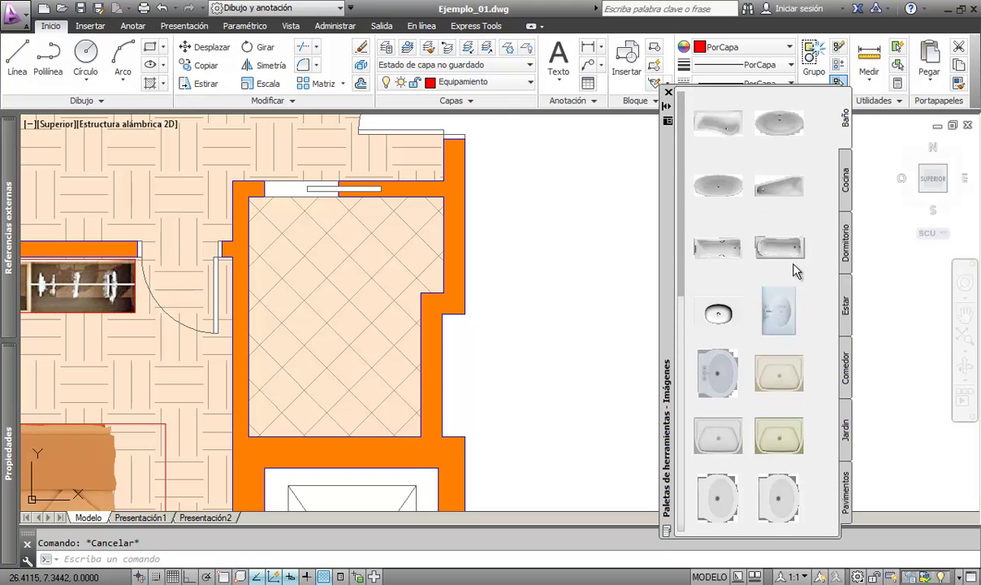
pyautogui.moveTo(718, 260); pyautogui.dragTo(250, 442)
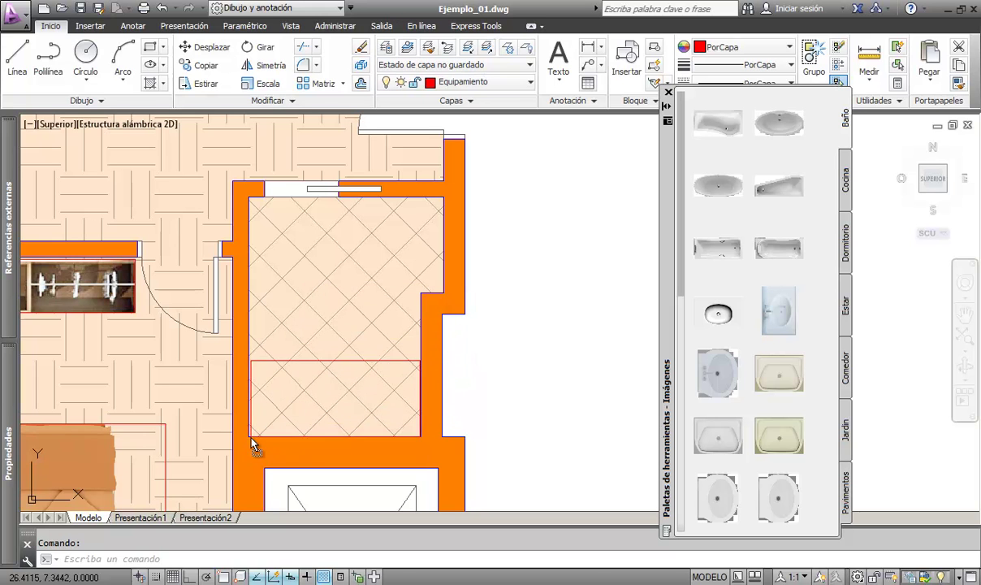
pyautogui.moveTo(249, 443); pyautogui.dragTo(251, 444)
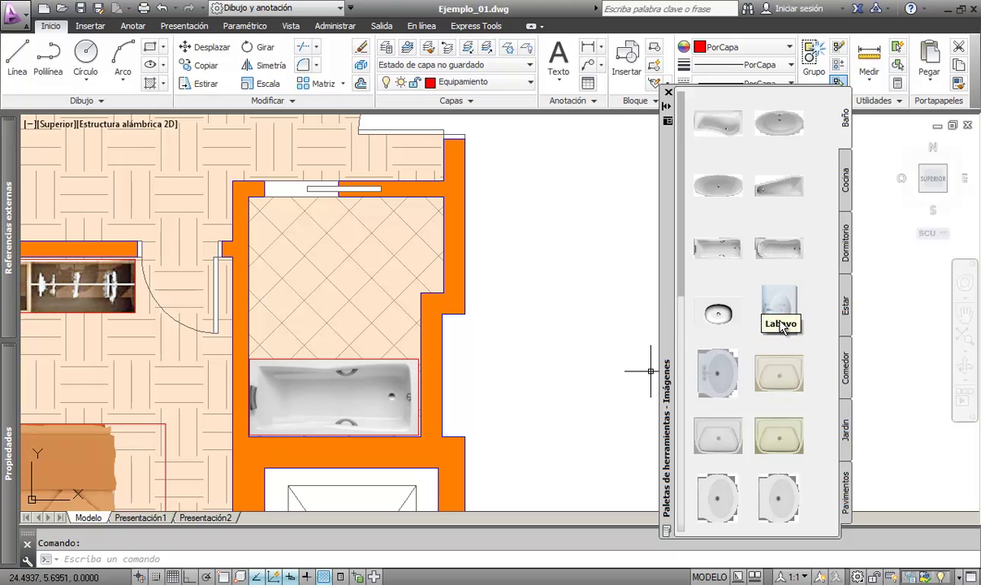
pyautogui.moveTo(781, 329); pyautogui.dragTo(255, 346)
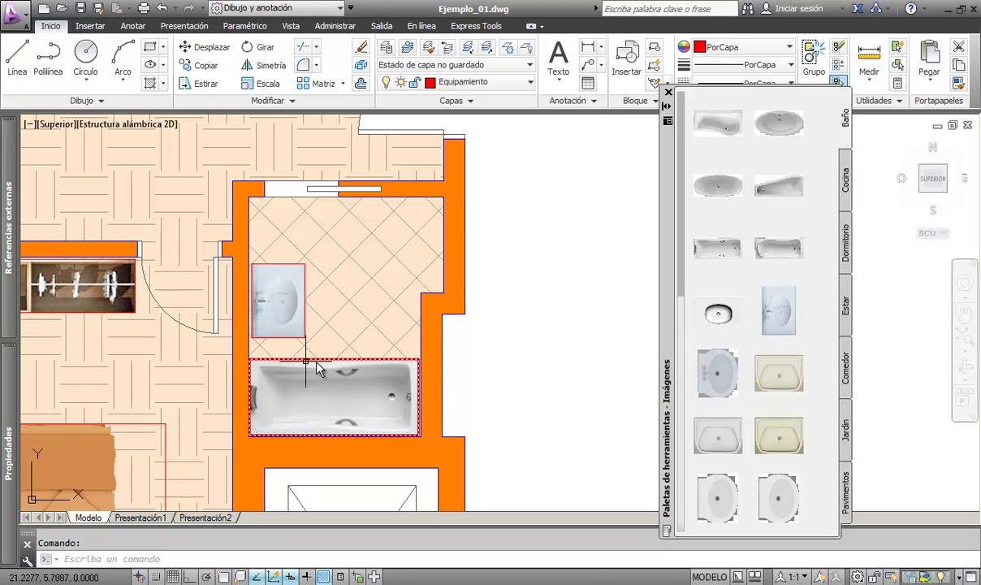
# Step: Zoom until the living room and adjacent terrace fill the view
pyautogui.scroll(-1, 569, 291)
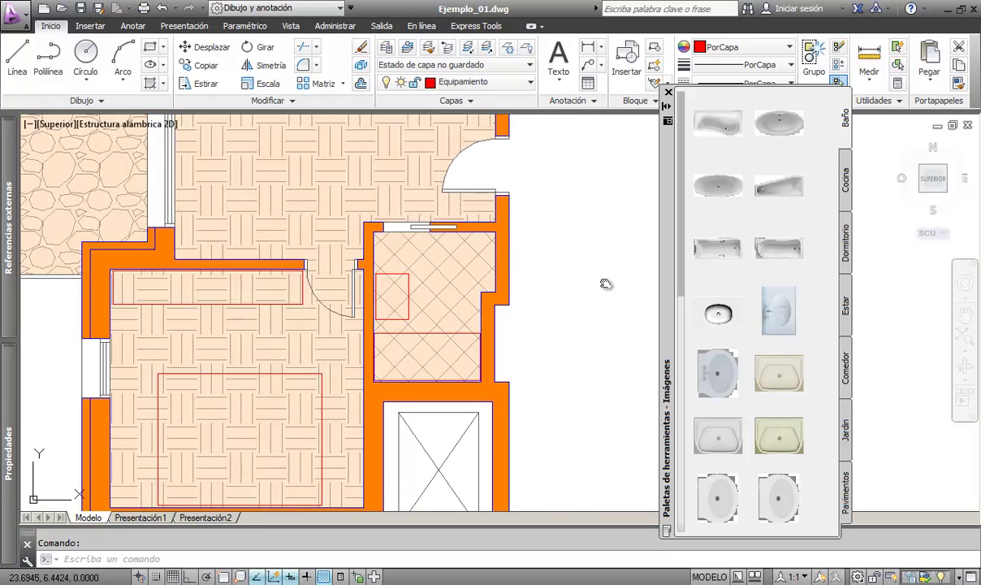
pyautogui.scroll(-1, 601, 284)
pyautogui.scroll(1, 459, 365)
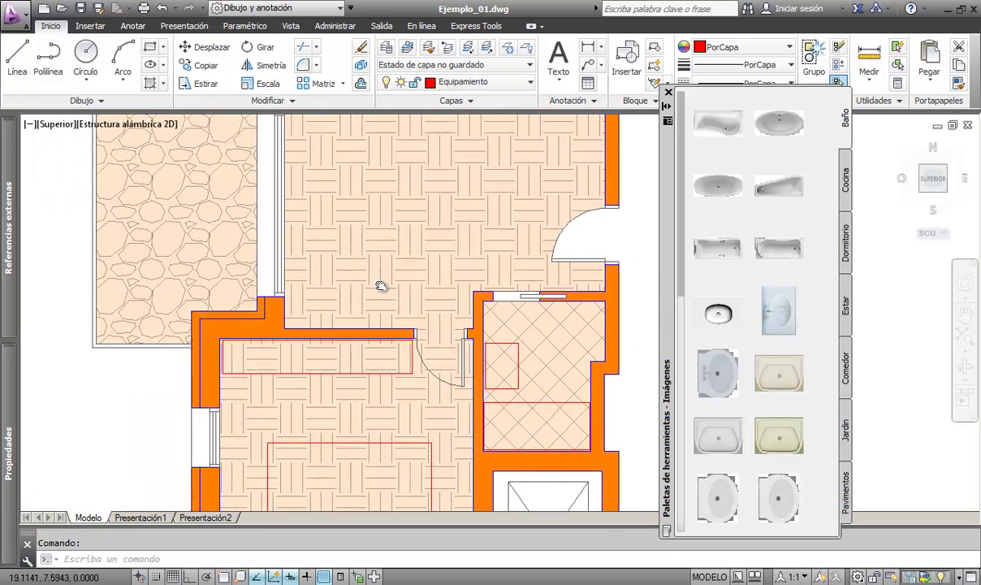
pyautogui.scroll(-2, 393, 235)
pyautogui.scroll(2, 325, 260)
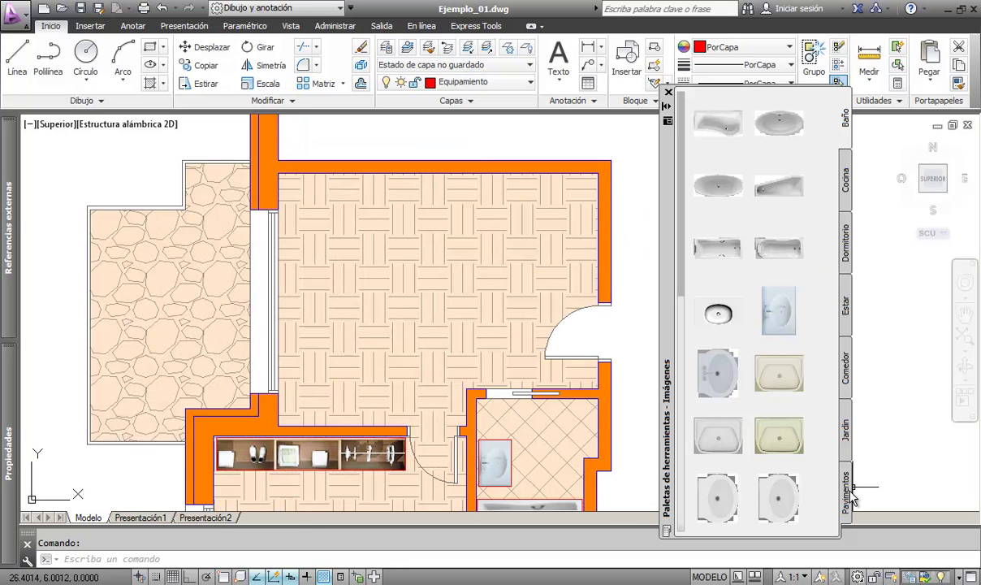
# Step: Place the MesitaExt garden table image from the Jardín palette on the stone terrace
pyautogui.click(847, 439)
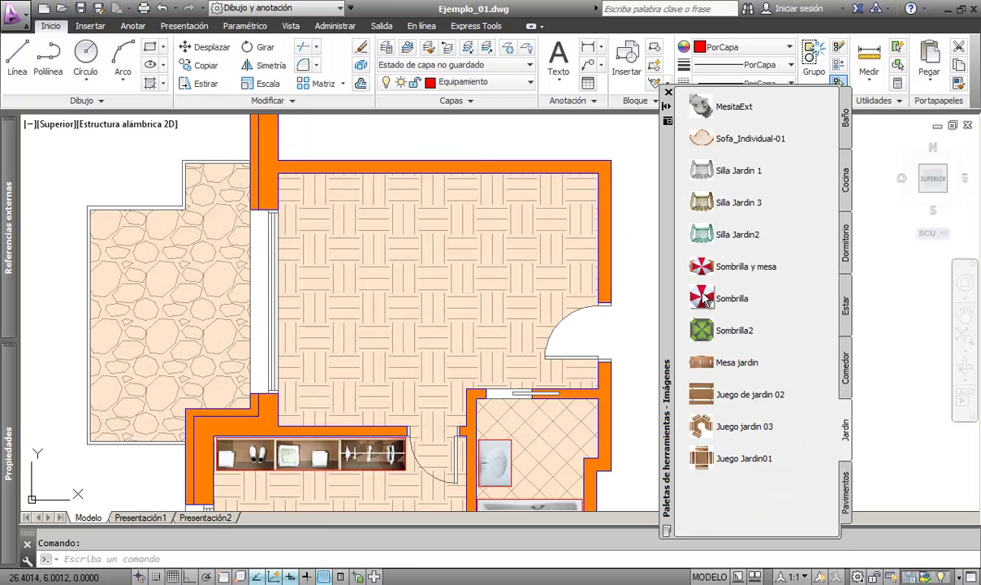
pyautogui.moveTo(703, 116); pyautogui.dragTo(148, 353)
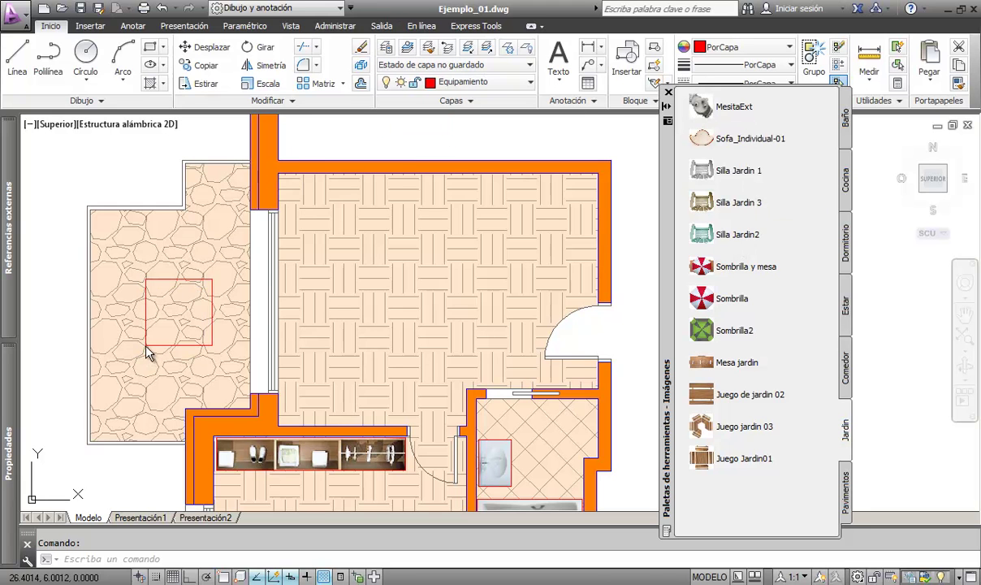
pyautogui.click(210, 302)
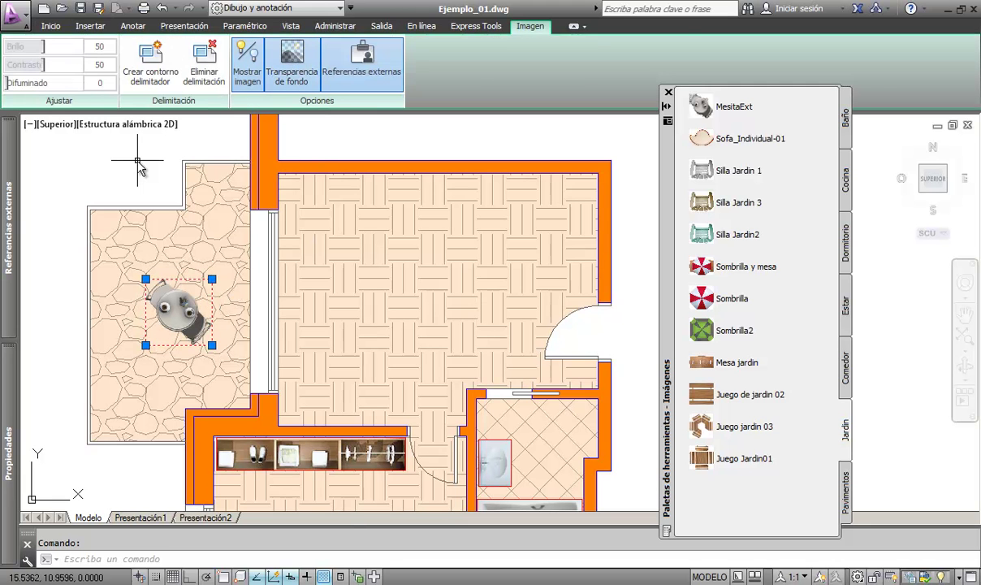
pyautogui.press('Escape')
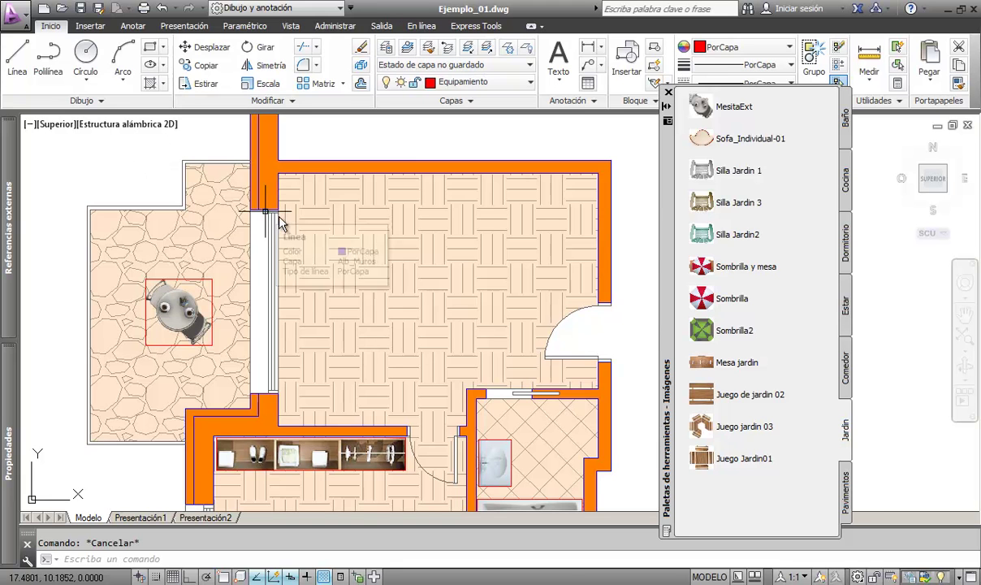
# Step: Insert a grey Estar sofa against the living room's top wall and make its background transparent
pyautogui.click(845, 307)
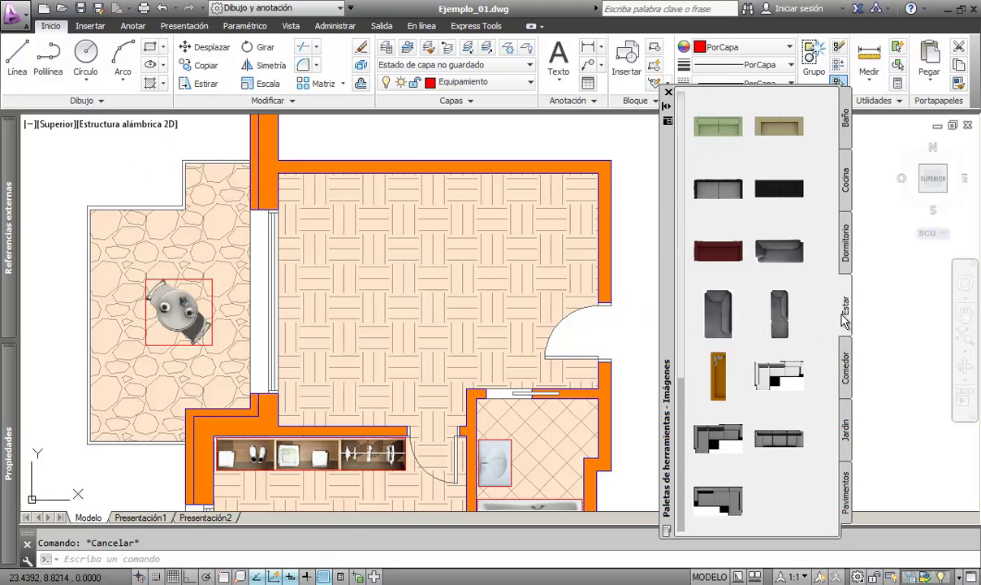
pyautogui.click(780, 254)
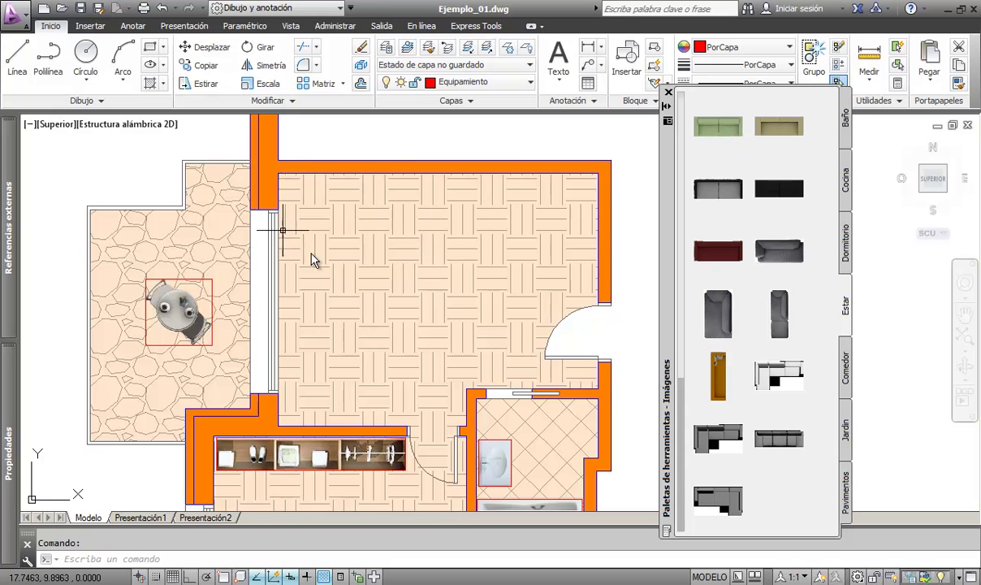
pyautogui.click(284, 237)
pyautogui.click(391, 192)
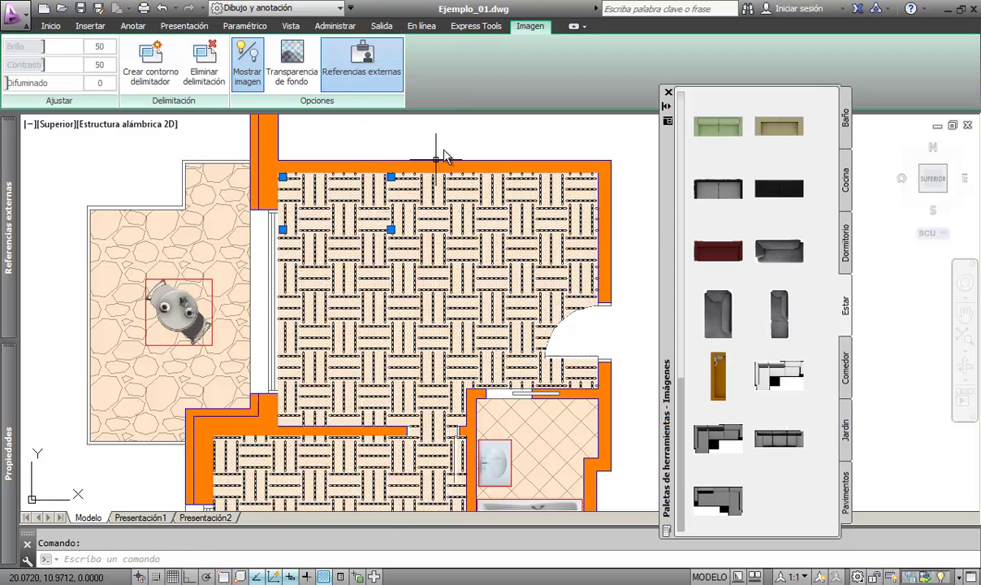
pyautogui.click(292, 64)
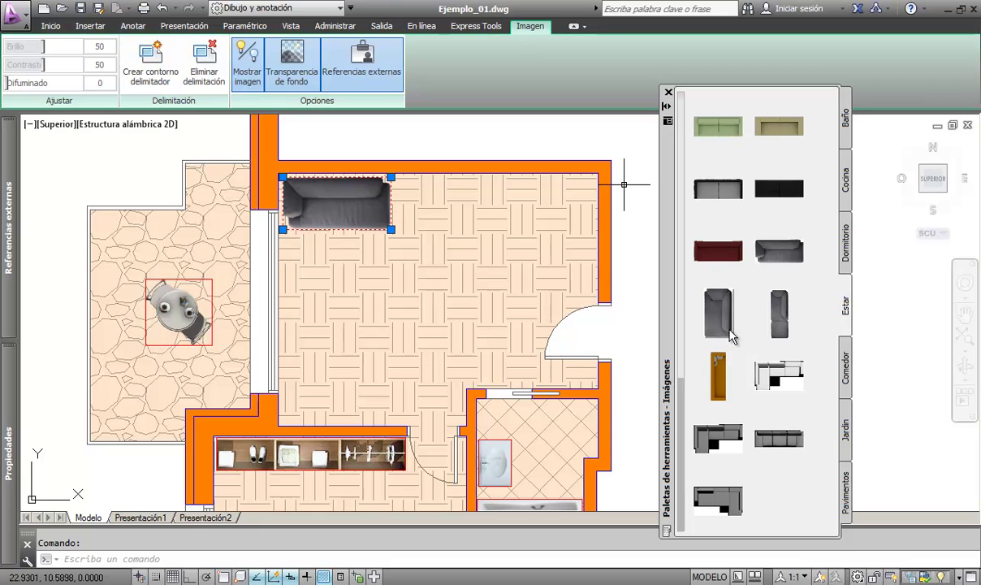
# Step: Place a second grey sofa to the right of the first
pyautogui.moveTo(730, 336); pyautogui.dragTo(404, 277)
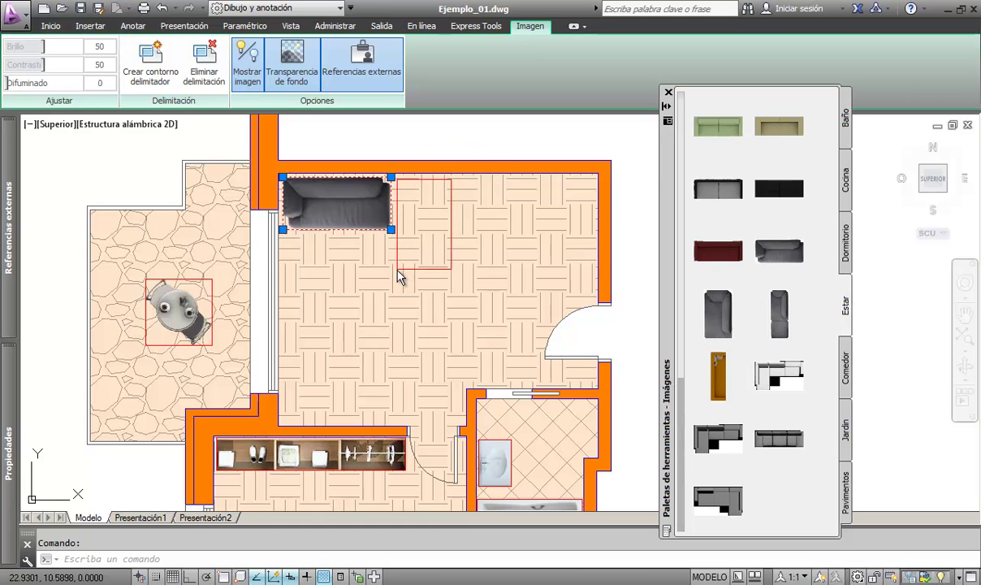
pyautogui.click(397, 277)
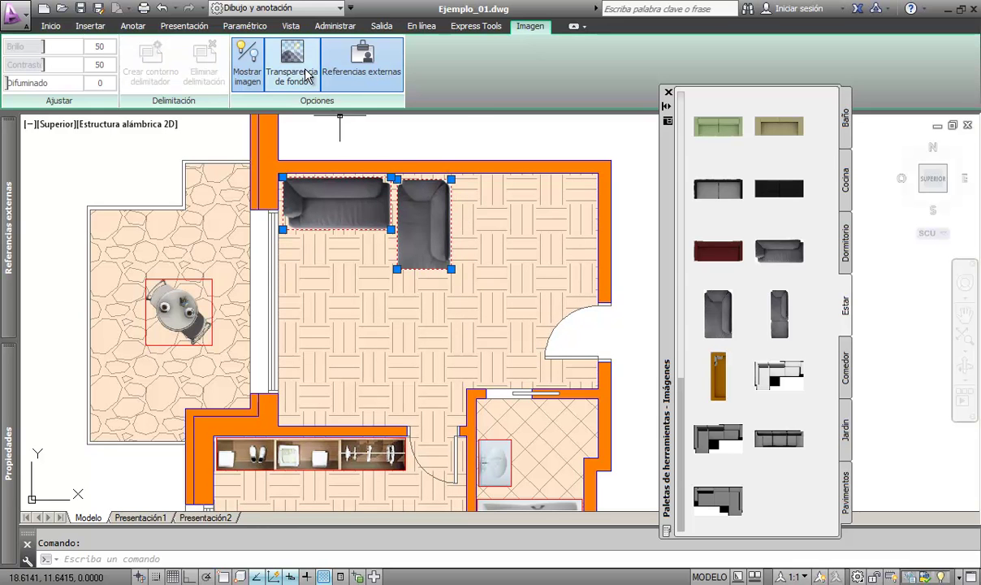
pyautogui.press('Escape')
pyautogui.scroll(2, 834, 302)
pyautogui.scroll(3, 834, 301)
pyautogui.scroll(2, 823, 497)
pyautogui.scroll(3, 824, 300)
pyautogui.scroll(3, 824, 299)
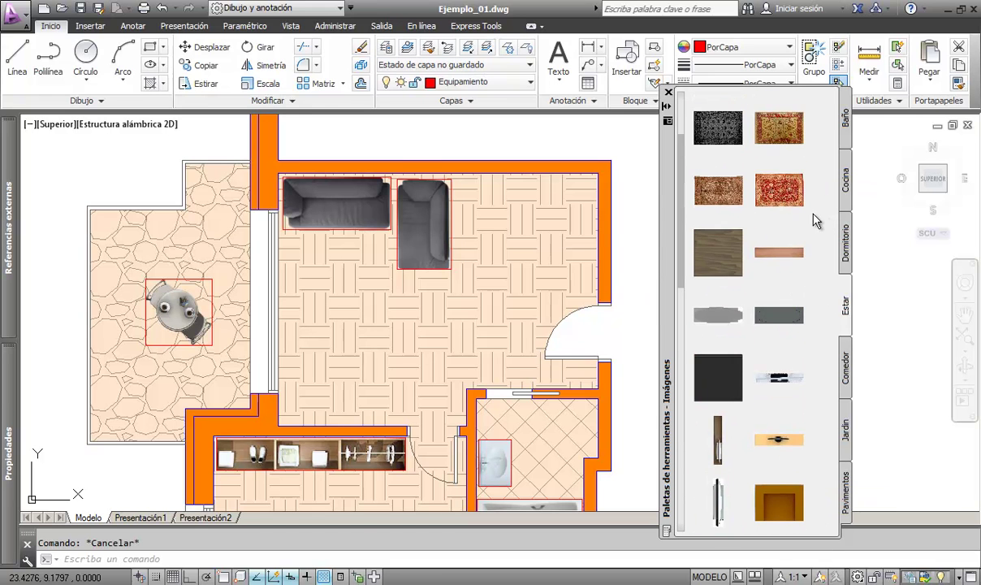
# Step: Lay the patterned Alfombra01 rug image in front of the sofas
pyautogui.scroll(2, 813, 256)
pyautogui.scroll(2, 815, 308)
pyautogui.hotkey('ctrl', 'z')
pyautogui.moveTo(671, 288); pyautogui.dragTo(287, 307)
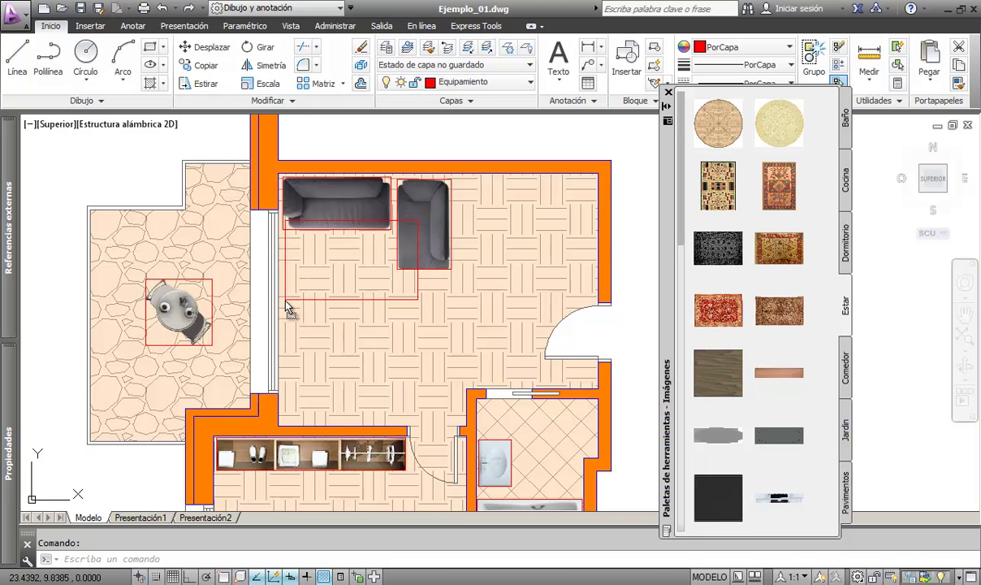
pyautogui.moveTo(287, 307); pyautogui.dragTo(287, 304)
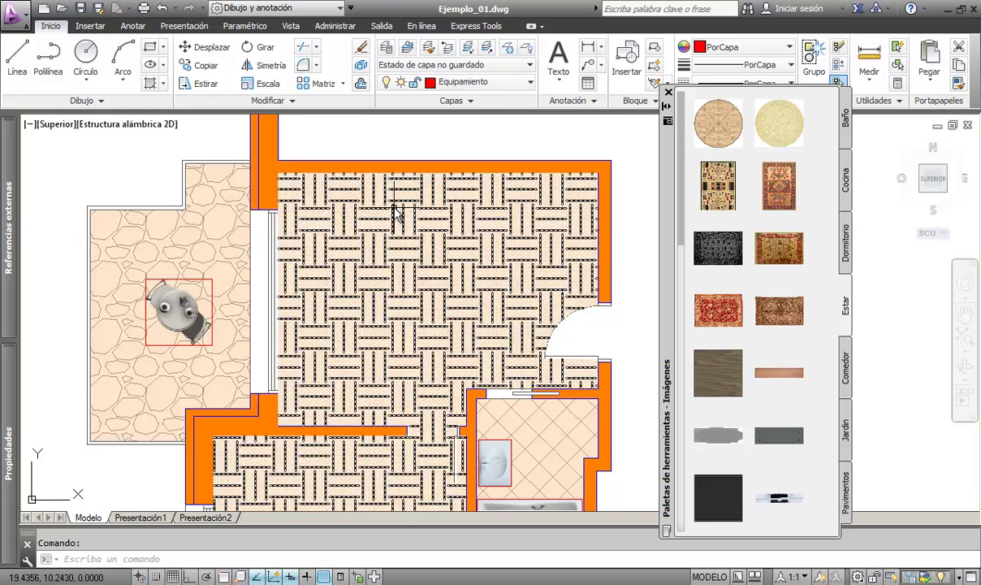
# Step: Bring both sofas in front of the rug with Ordenar objetos > Poner delante
pyautogui.click(392, 191)
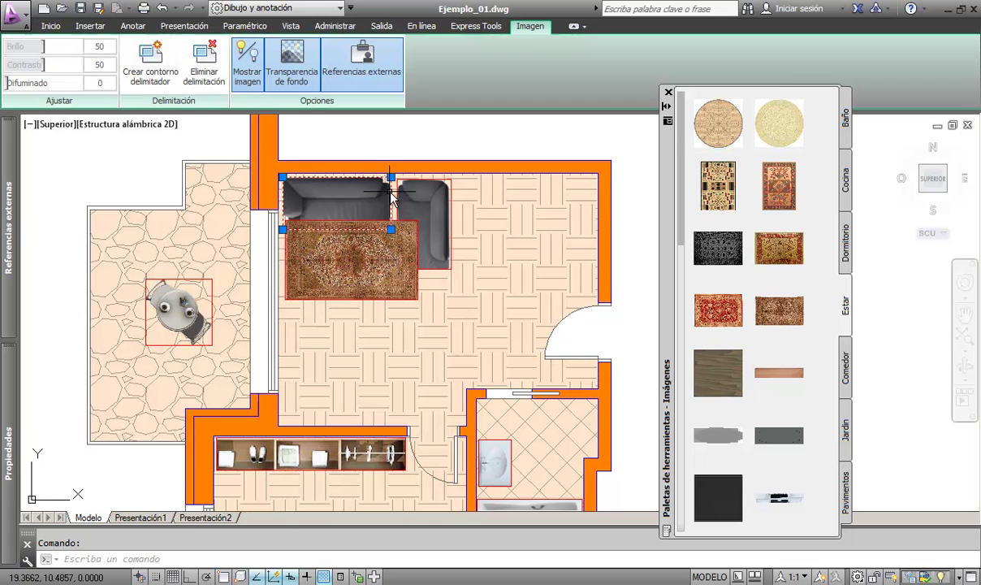
pyautogui.click(456, 189)
pyautogui.rightClick(450, 201)
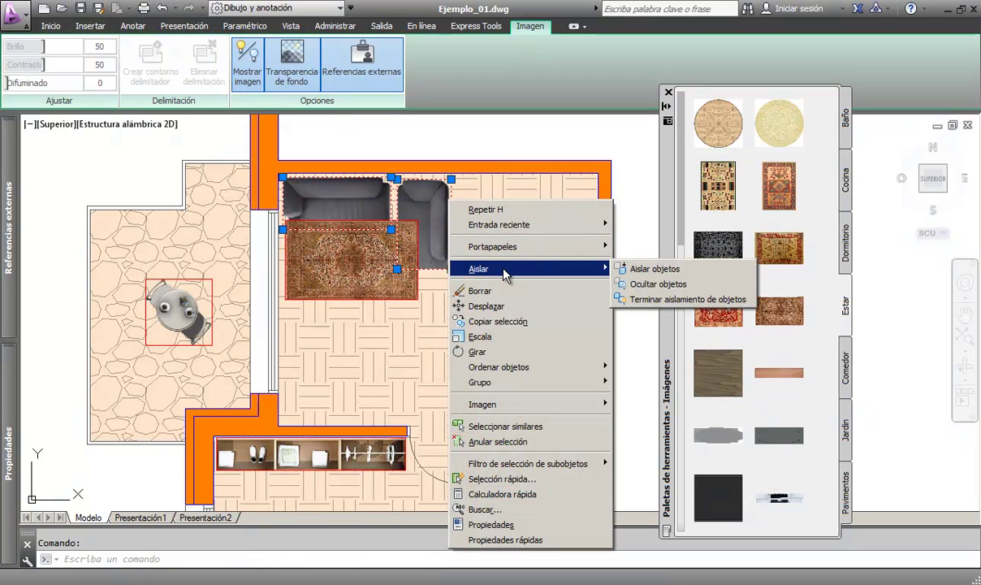
pyautogui.moveTo(498, 367)
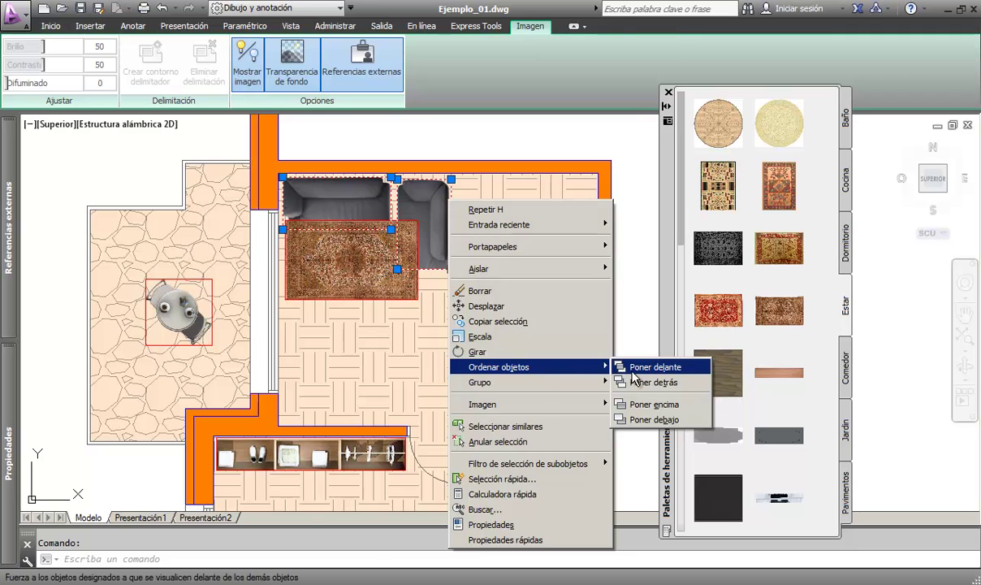
pyautogui.click(642, 382)
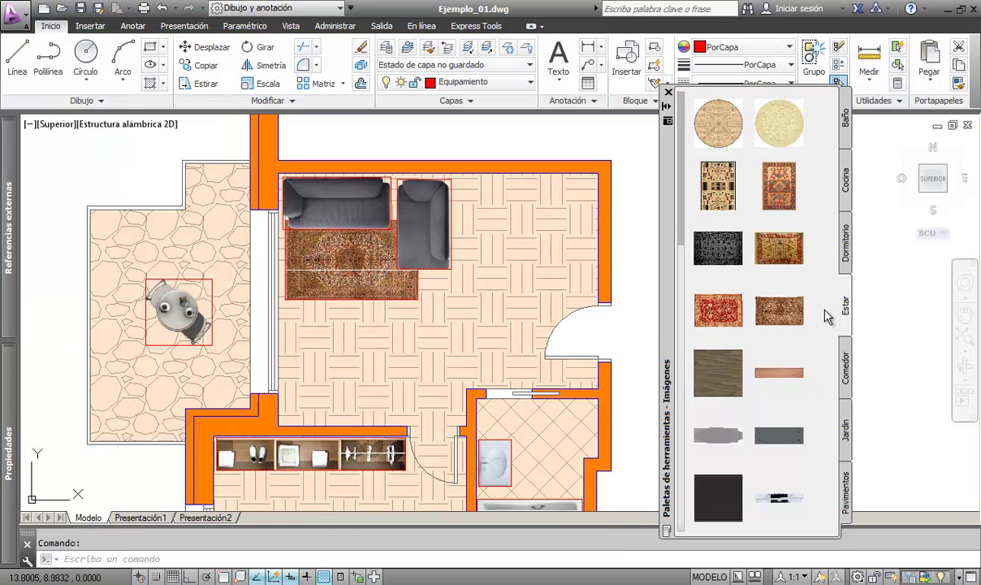
# Step: Set the grey Mesita_02 coffee table image down on the rug
pyautogui.moveTo(822, 340); pyautogui.dragTo(812, 210)
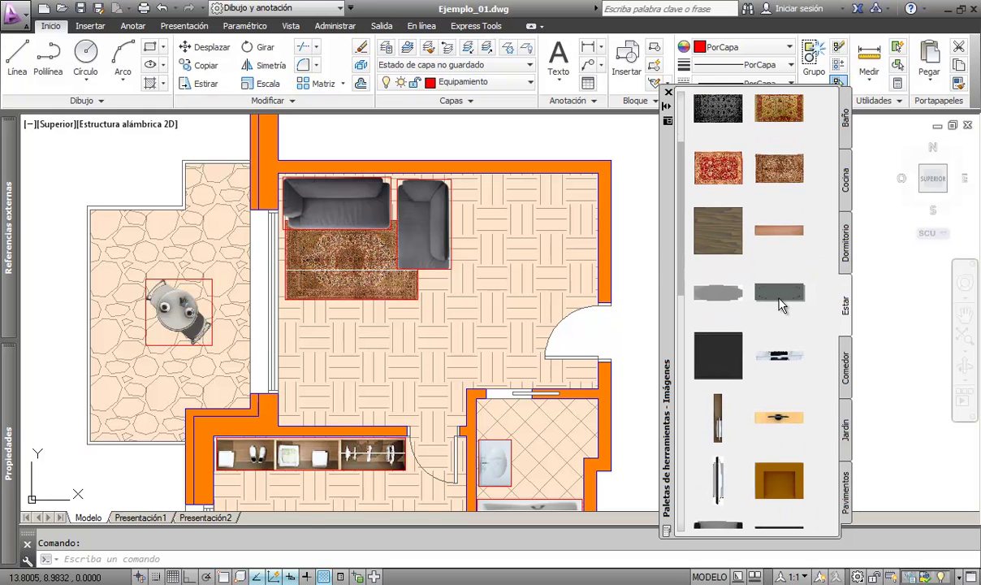
pyautogui.moveTo(780, 304); pyautogui.dragTo(285, 290)
pyautogui.moveTo(284, 290); pyautogui.dragTo(284, 290)
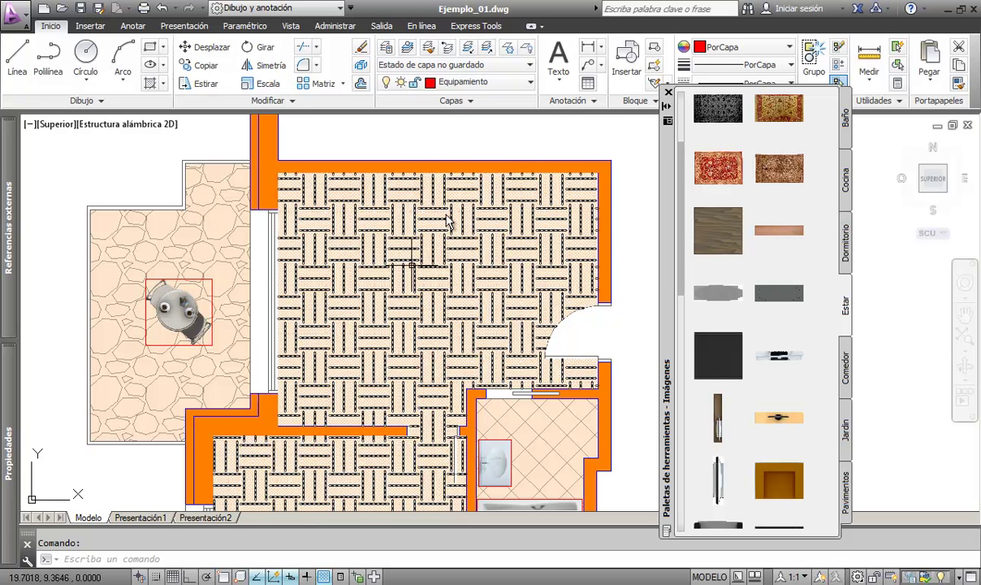
# Step: Turn on Transparencia de fondo for the coffee table image so the rug shows through
pyautogui.scroll(3, 380, 215)
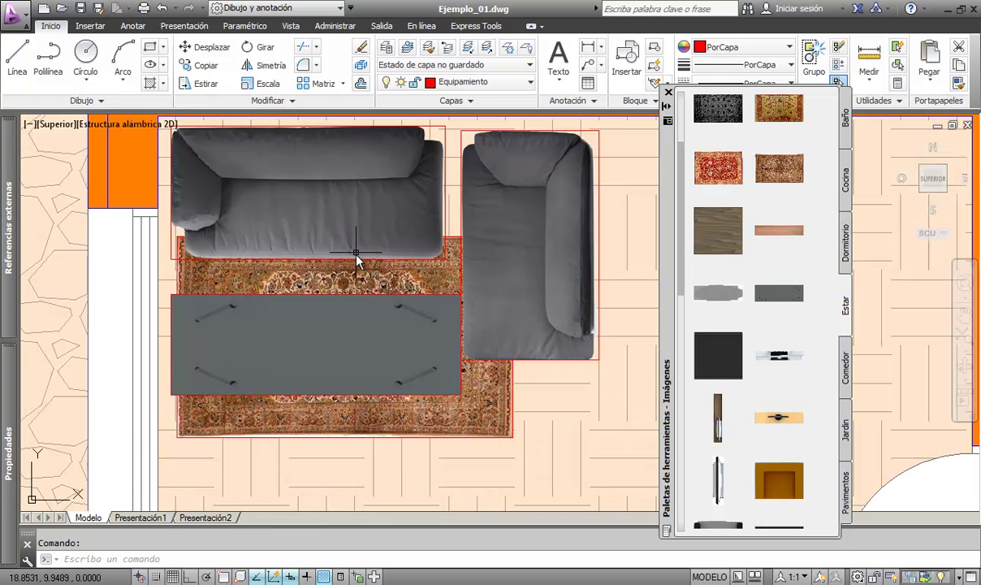
pyautogui.scroll(2, 352, 312)
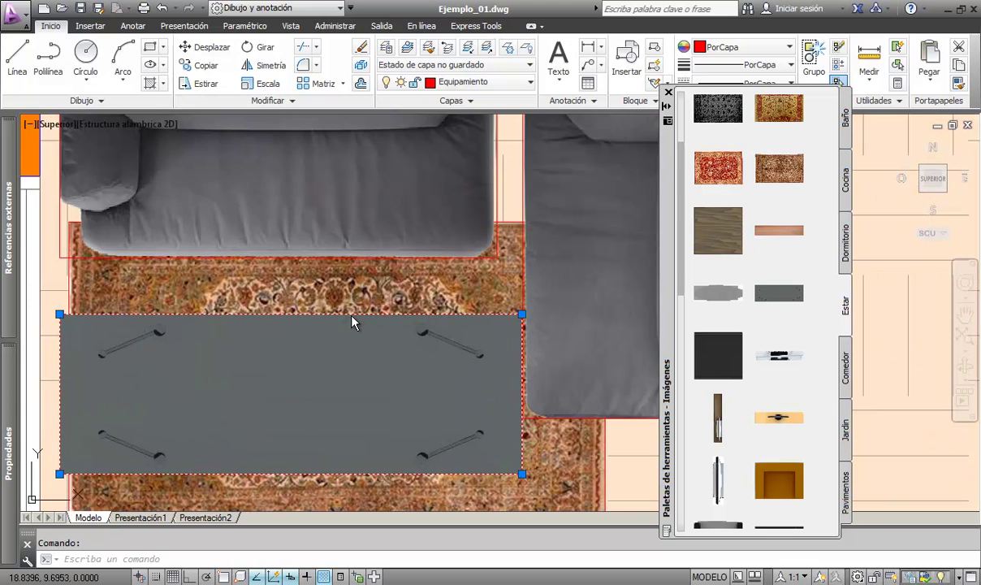
pyautogui.click(354, 319)
pyautogui.click(291, 61)
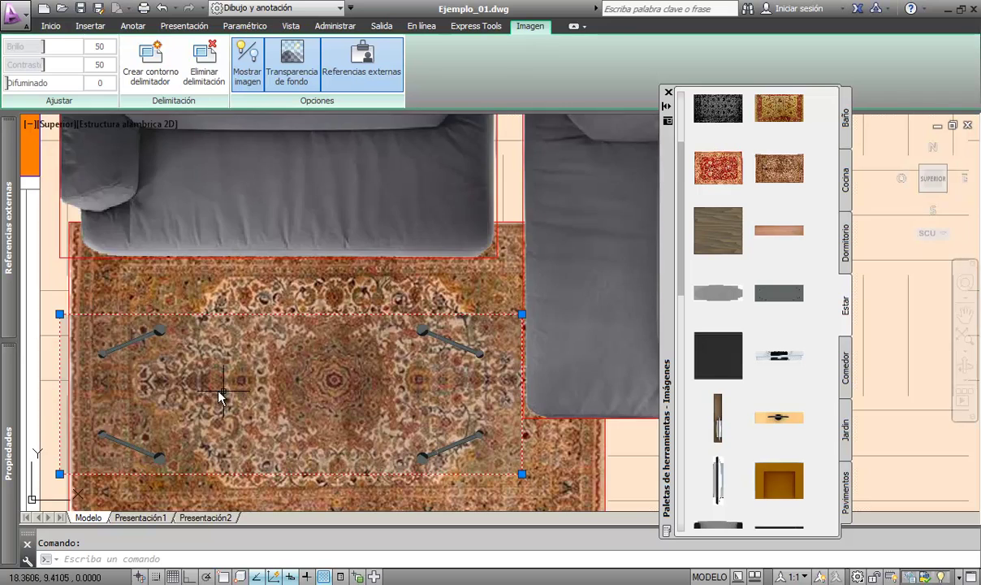
pyautogui.scroll(-3, 382, 208)
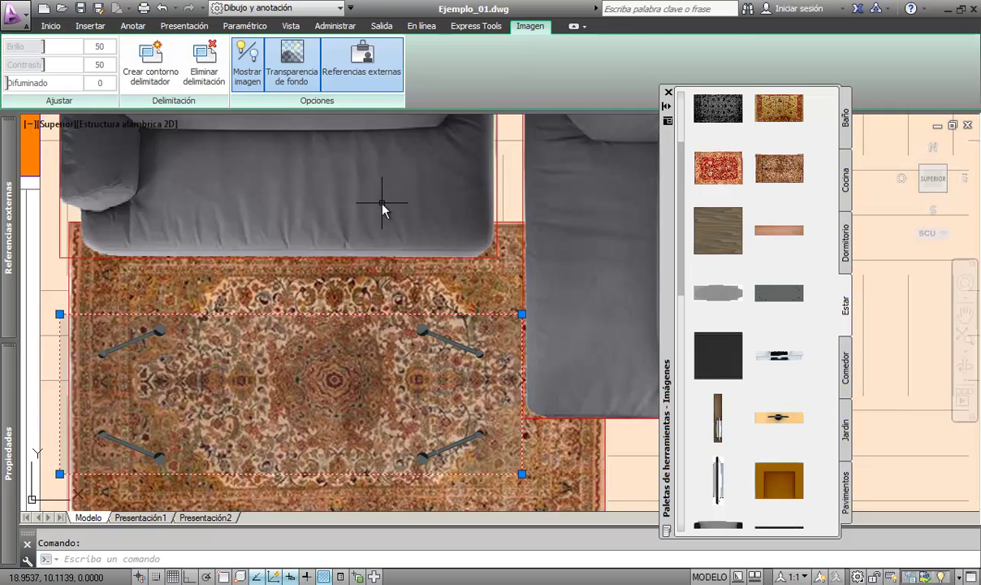
pyautogui.scroll(-2, 382, 207)
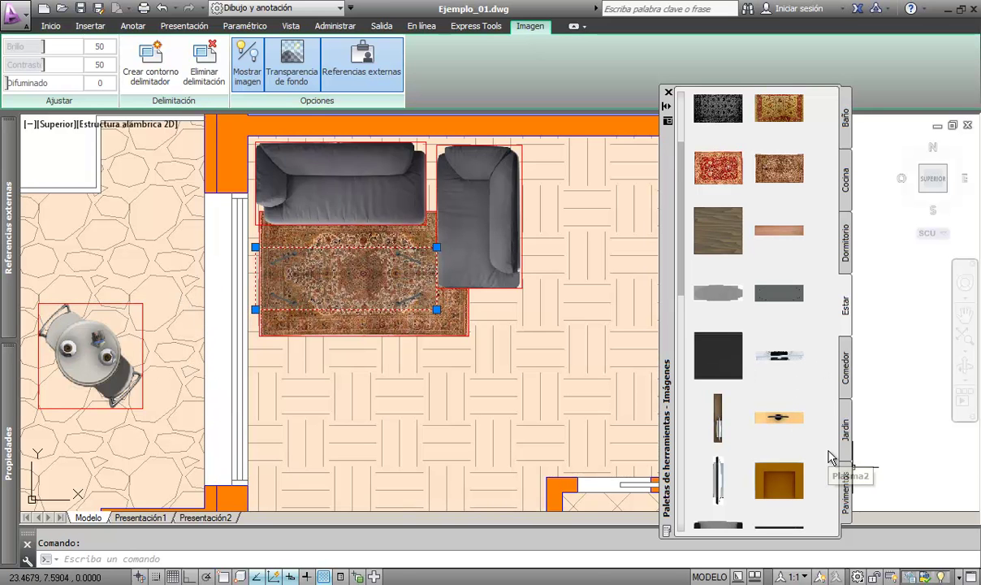
pyautogui.moveTo(830, 457); pyautogui.dragTo(826, 119)
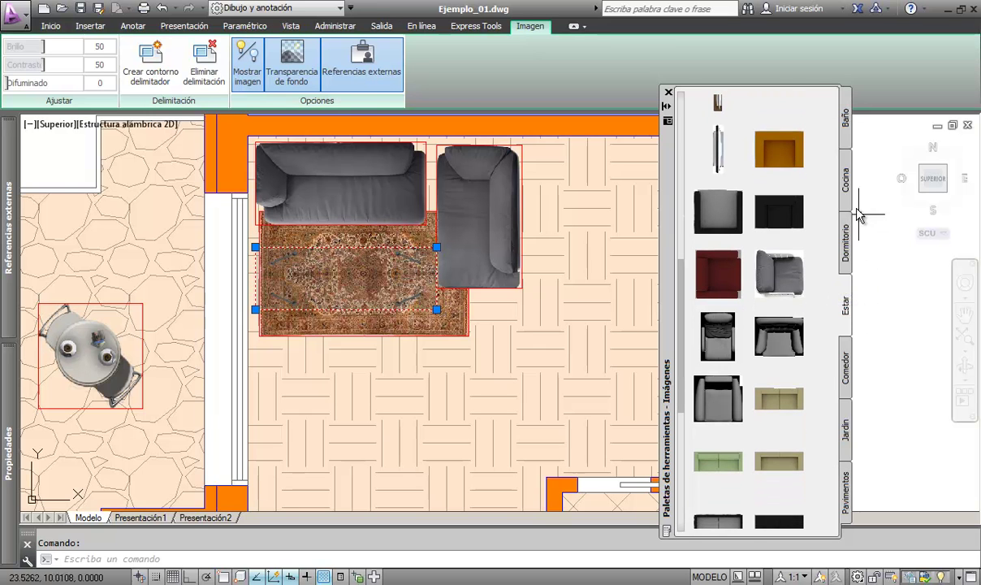
# Step: Place the Frutero_01 fruit bowl from the Cocina set on the coffee table with a transparent background
pyautogui.click(846, 183)
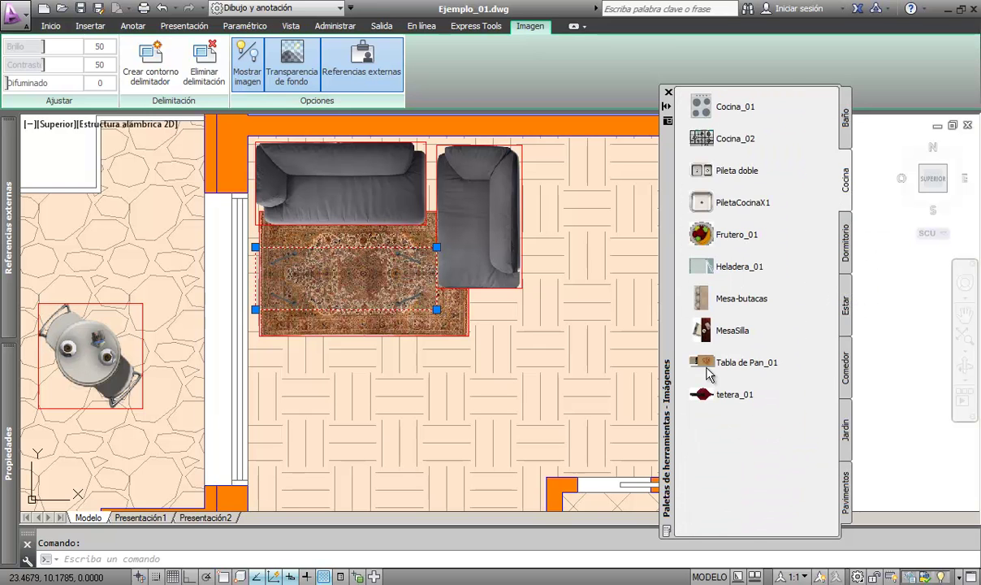
pyautogui.moveTo(702, 236); pyautogui.dragTo(634, 233)
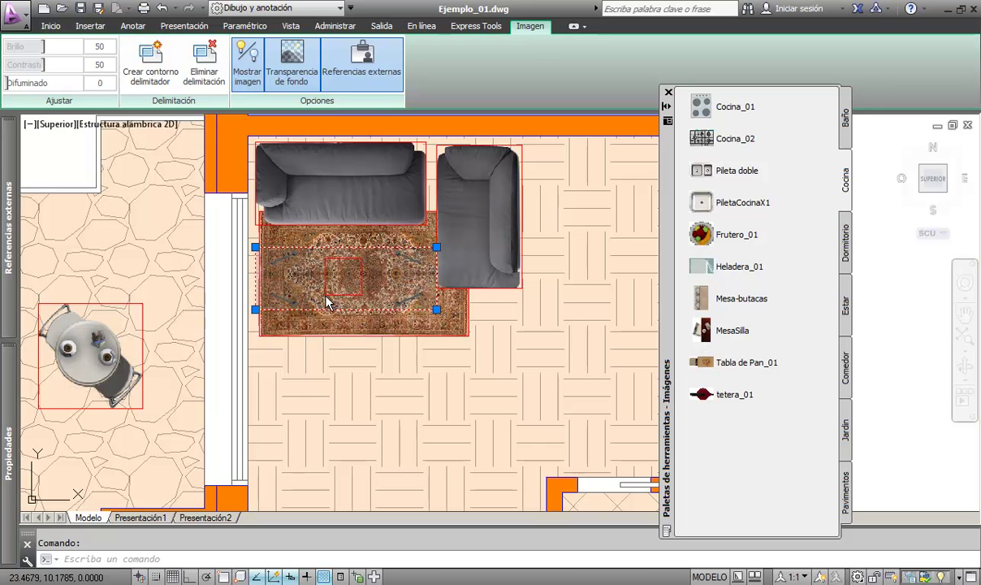
pyautogui.scroll(3, 350, 296)
pyautogui.moveTo(350, 296); pyautogui.dragTo(441, 462, button='middle')
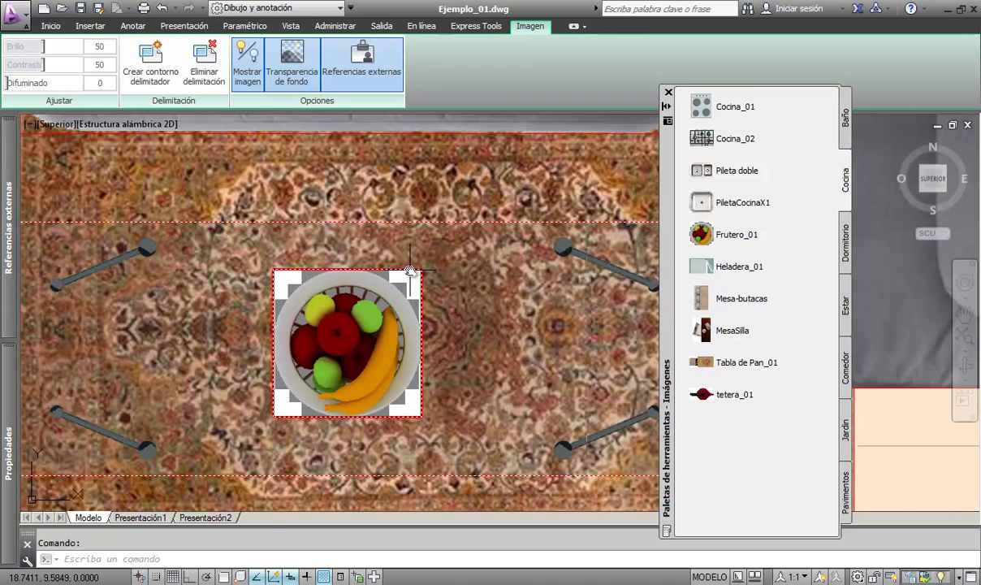
pyautogui.click(411, 271)
pyautogui.click(282, 65)
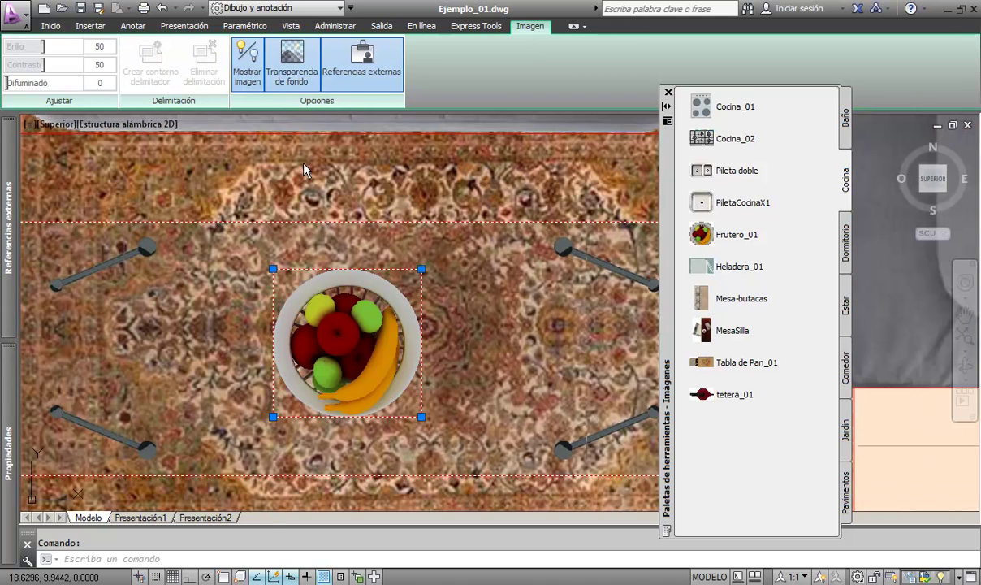
# Step: Zoom back out and bring up the Estar set of living-room images
pyautogui.scroll(-4, 524, 307)
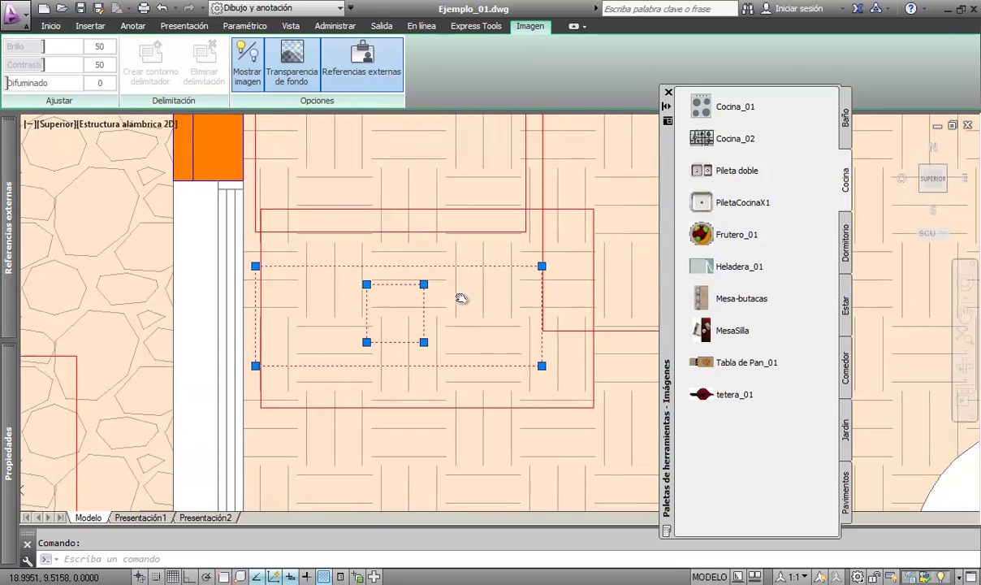
pyautogui.scroll(-3, 465, 312)
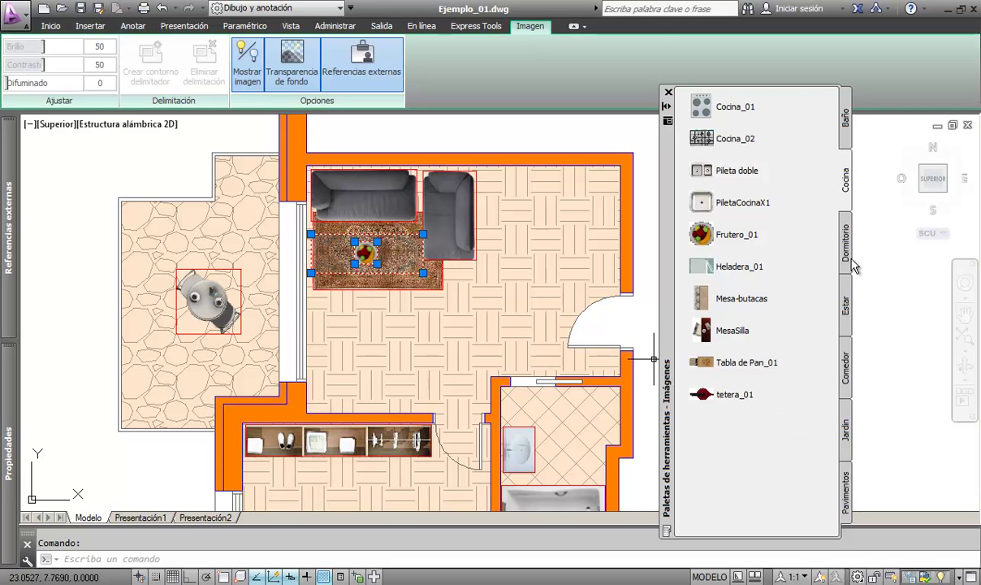
pyautogui.click(846, 303)
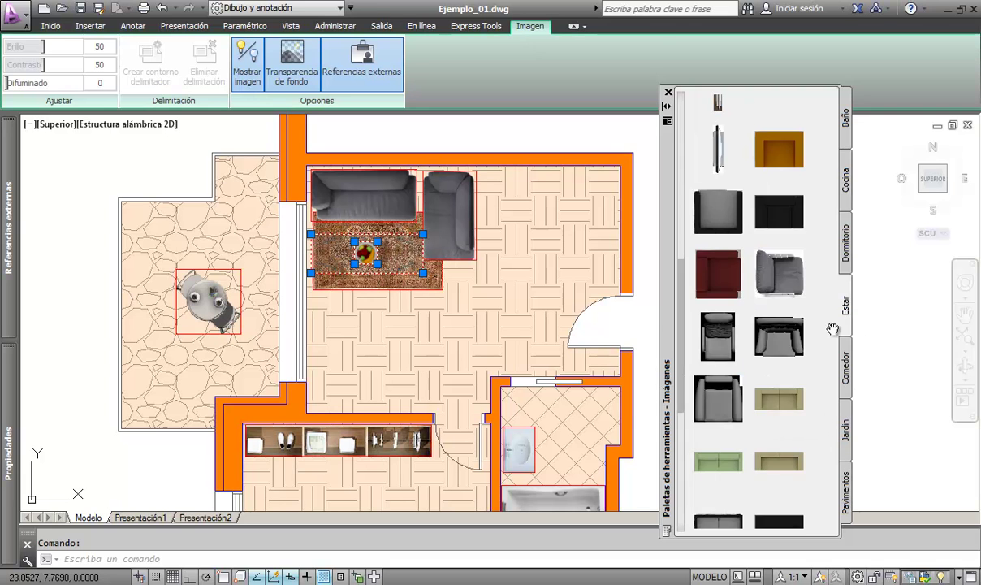
pyautogui.moveTo(814, 441); pyautogui.dragTo(807, 523)
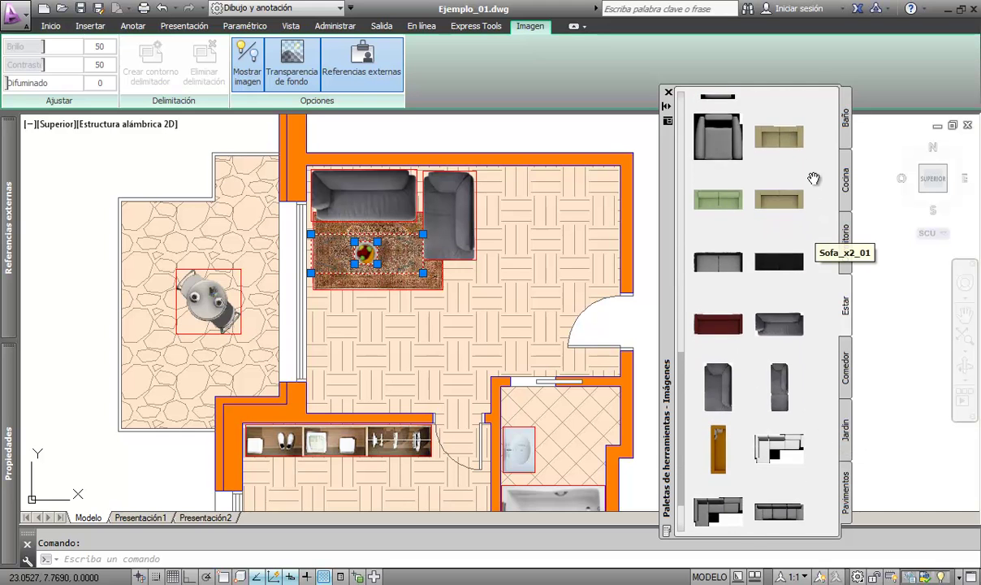
# Step: Place the long Estar cabinet image (Plasma2) on the plan above the shelving unit
pyautogui.moveTo(813, 212)
pyautogui.mouseDown()
pyautogui.moveTo(802, 271)
pyautogui.moveTo(401, 379)
pyautogui.moveTo(317, 417)
pyautogui.mouseUp()
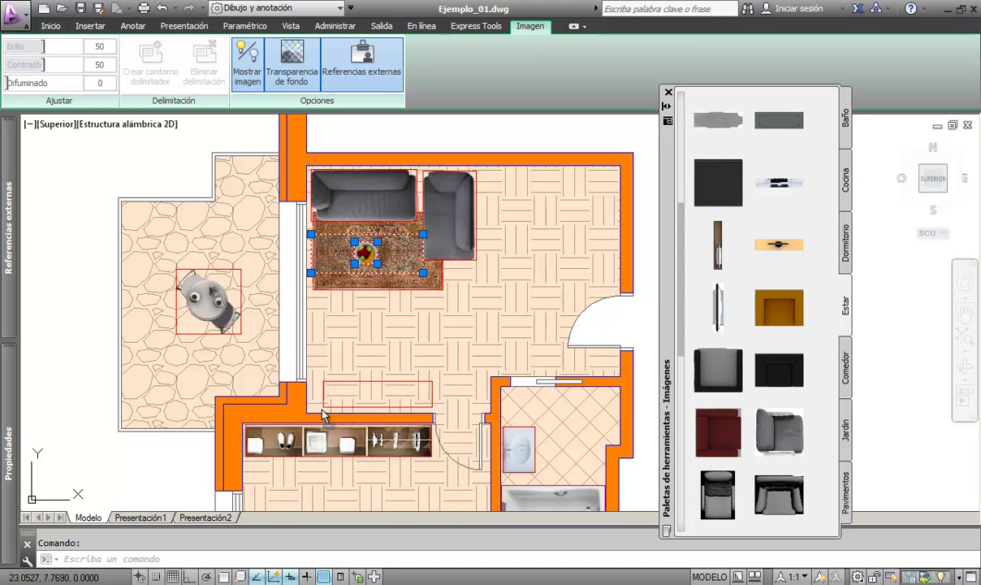
pyautogui.moveTo(316, 416); pyautogui.dragTo(317, 416)
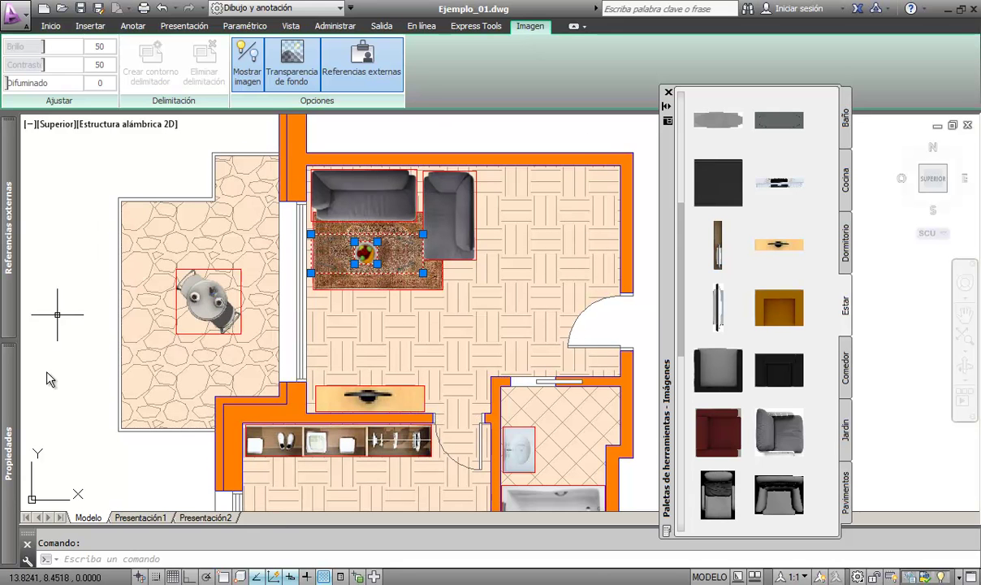
pyautogui.moveTo(457, 338); pyautogui.dragTo(461, 317, button='middle')
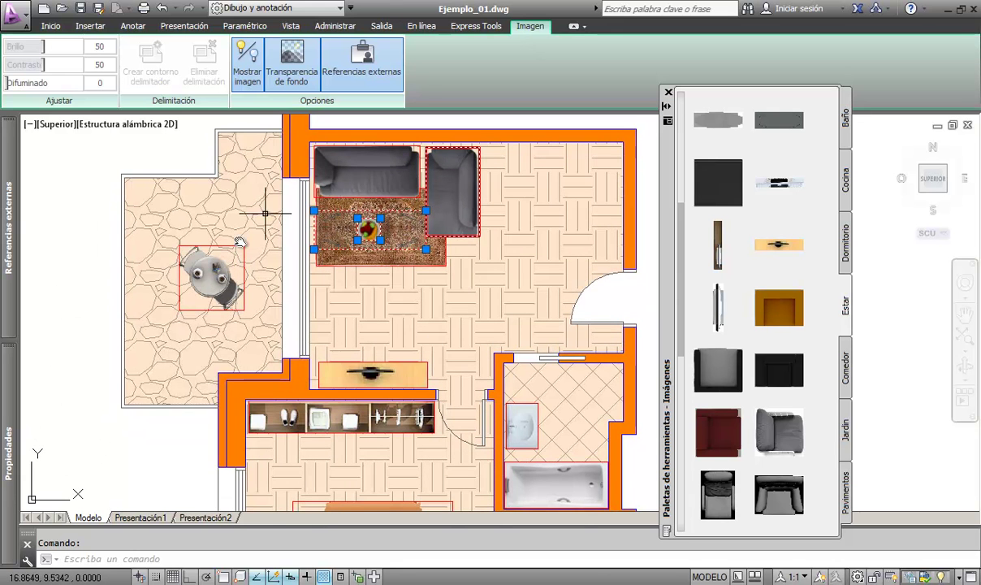
pyautogui.press('Escape')
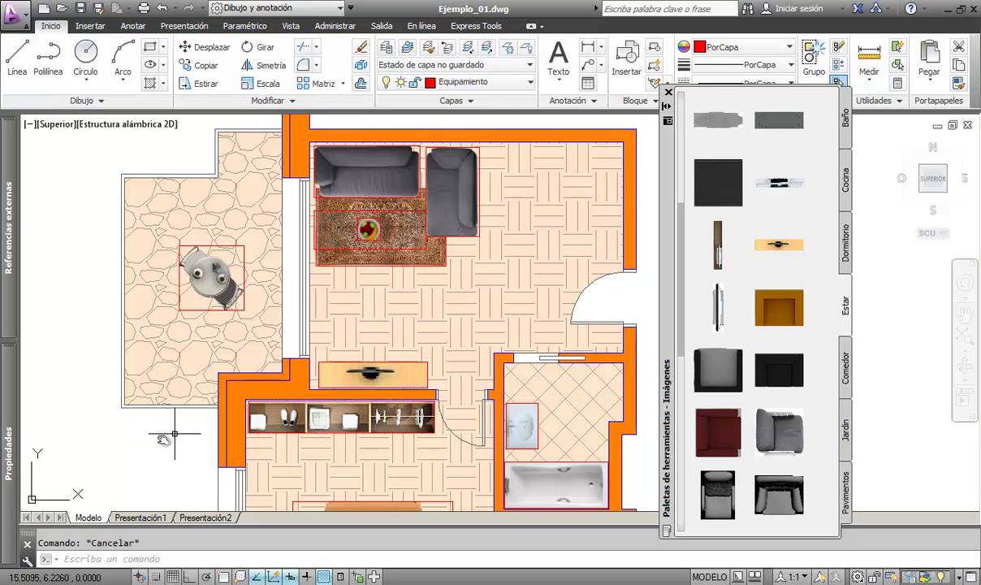
# Step: Zoom out to see the whole furnished apartment, then switch to the Google Chrome window
pyautogui.moveTo(151, 431); pyautogui.dragTo(154, 422, button='middle')
pyautogui.scroll(-2, 158, 402)
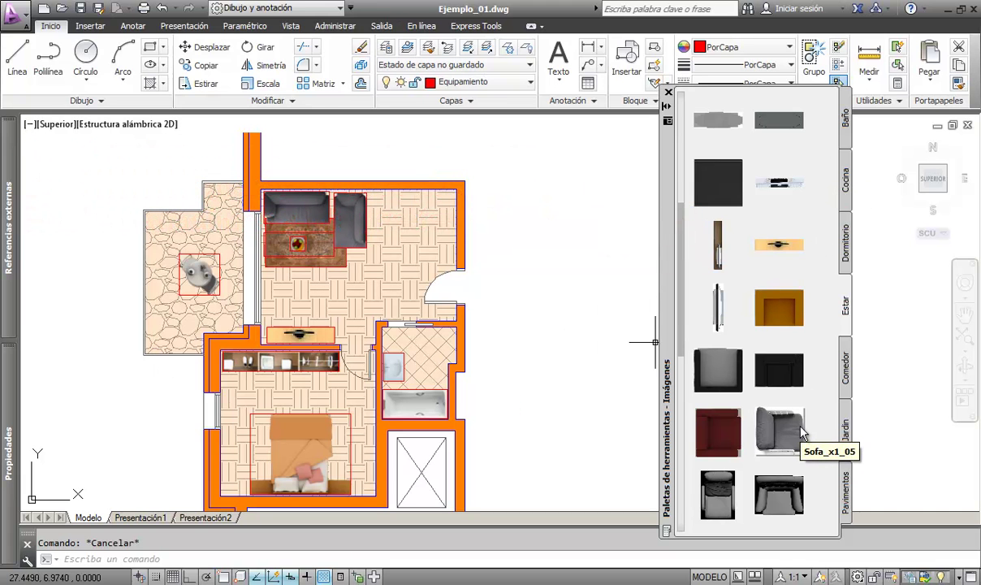
pyautogui.click(508, 420)
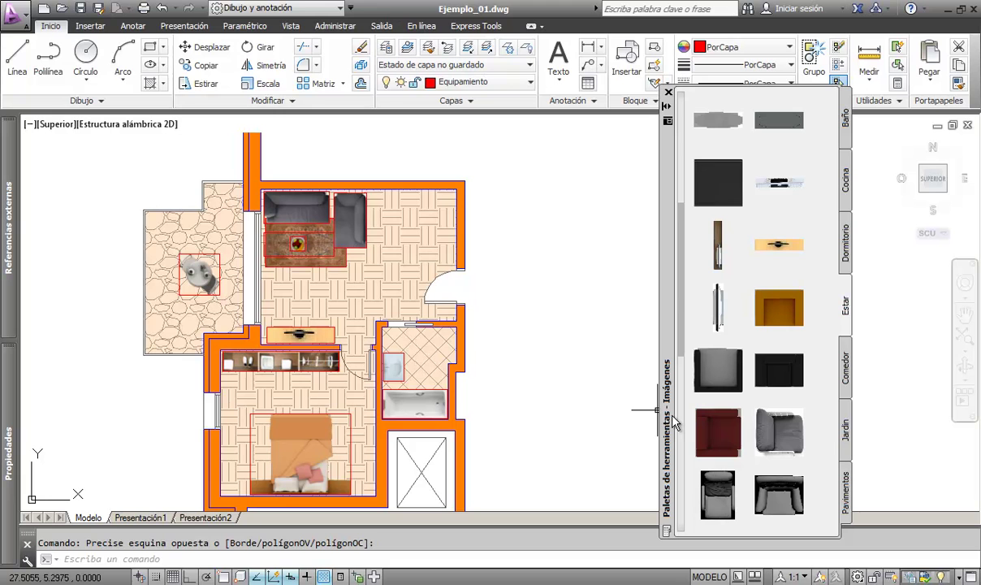
pyautogui.hotkey('alt', 'Tab')
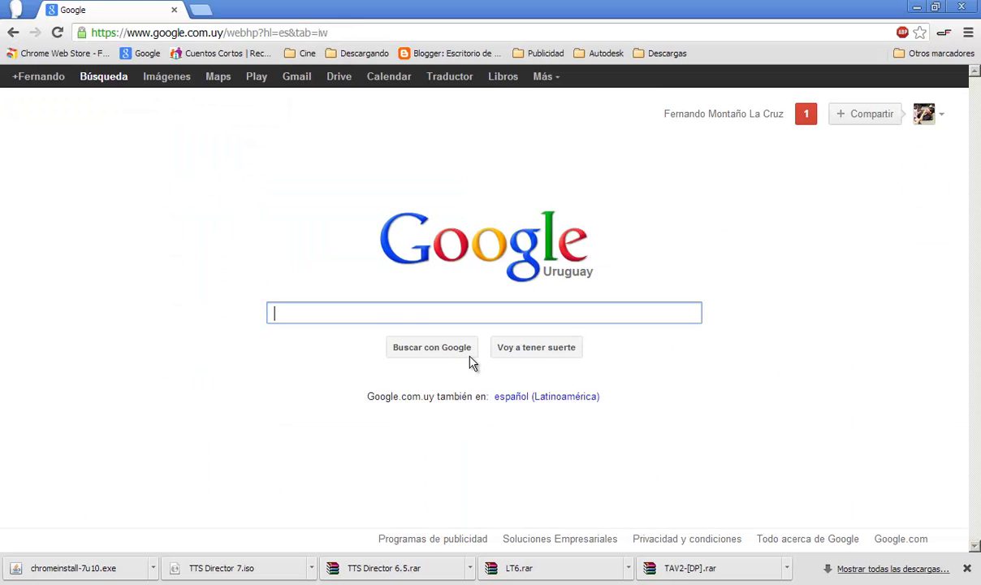
# Step: Search Google Images for árbol "png"
pyautogui.click(177, 85)
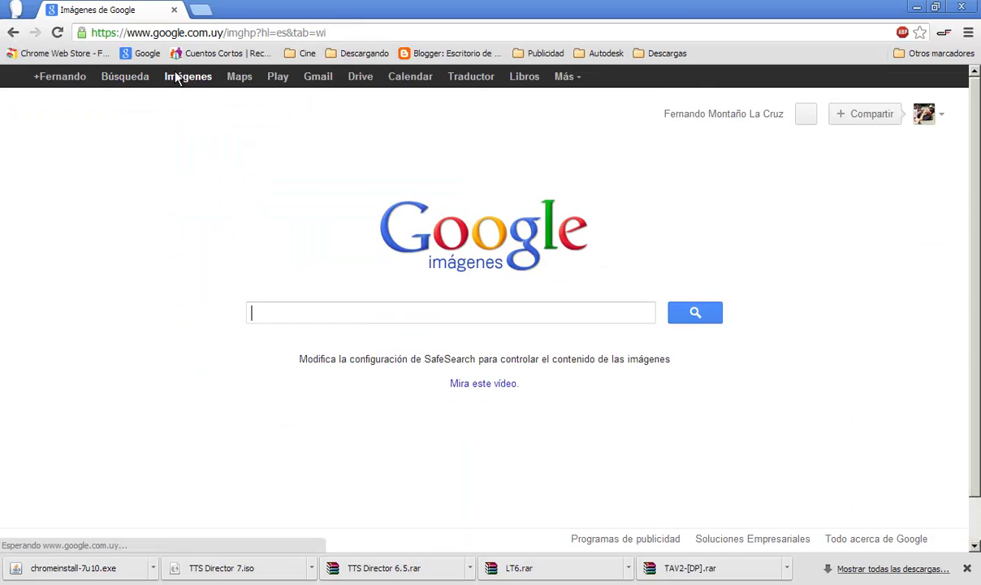
pyautogui.click(295, 313)
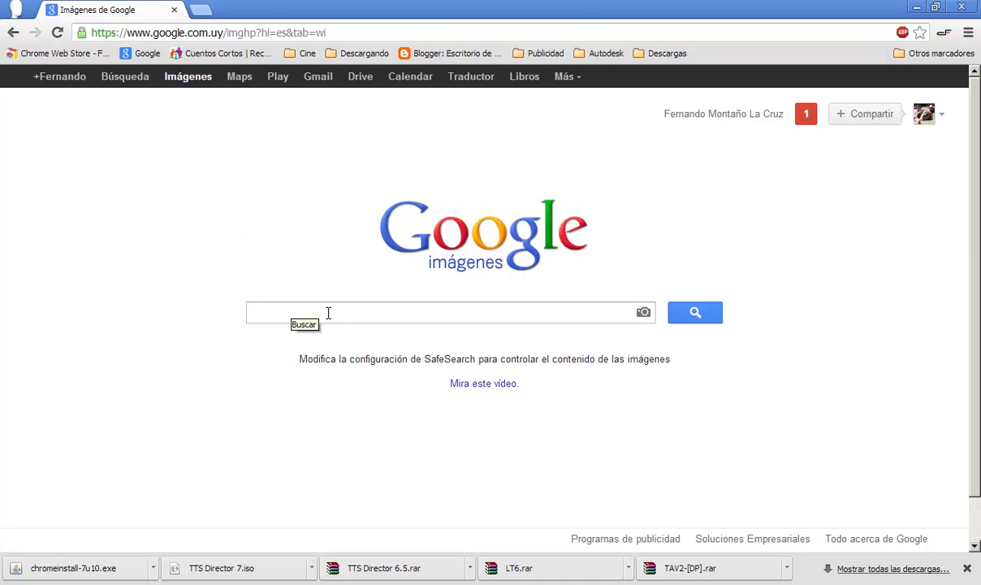
pyautogui.write('arbol')
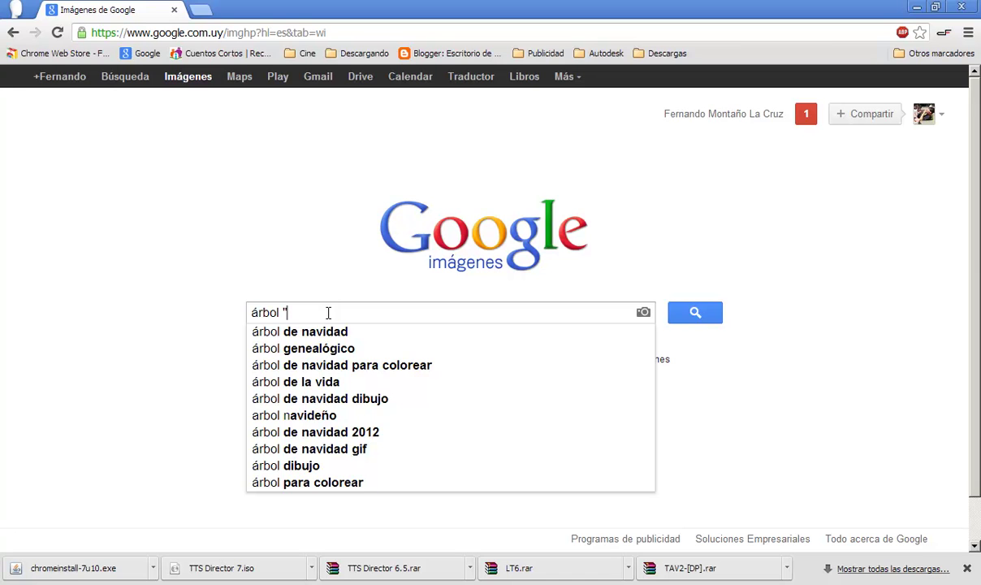
pyautogui.write('png')
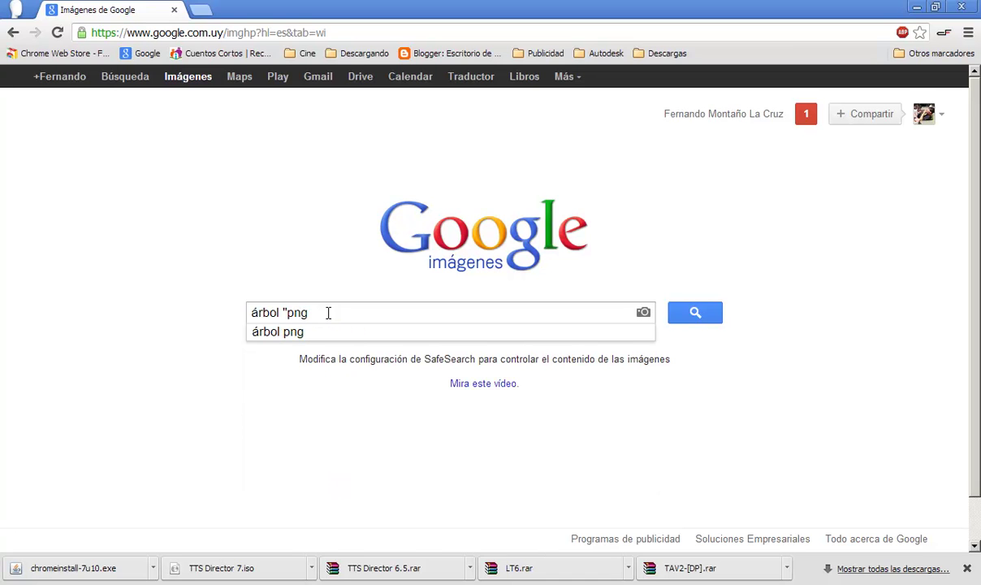
pyautogui.write('"')
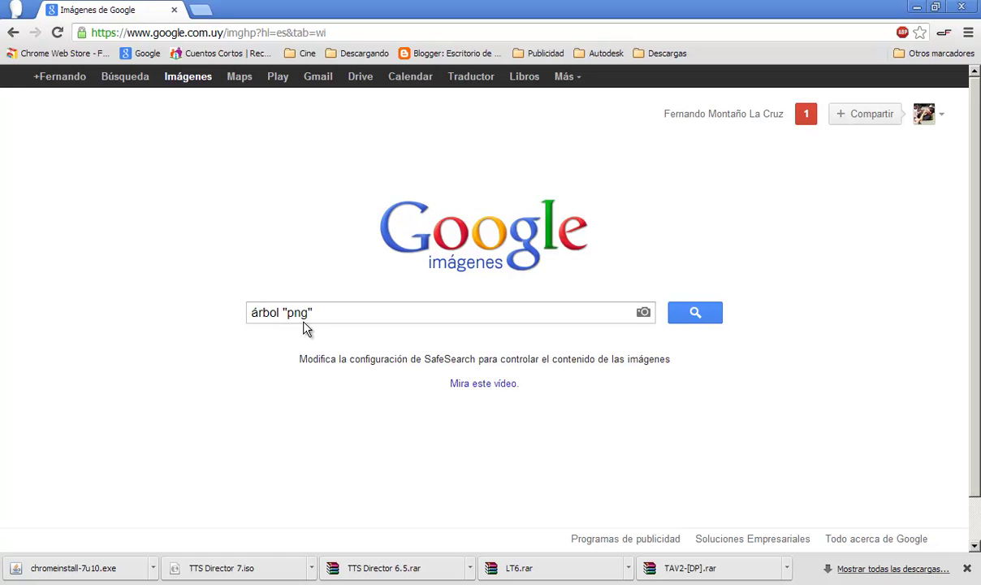
pyautogui.click(695, 314)
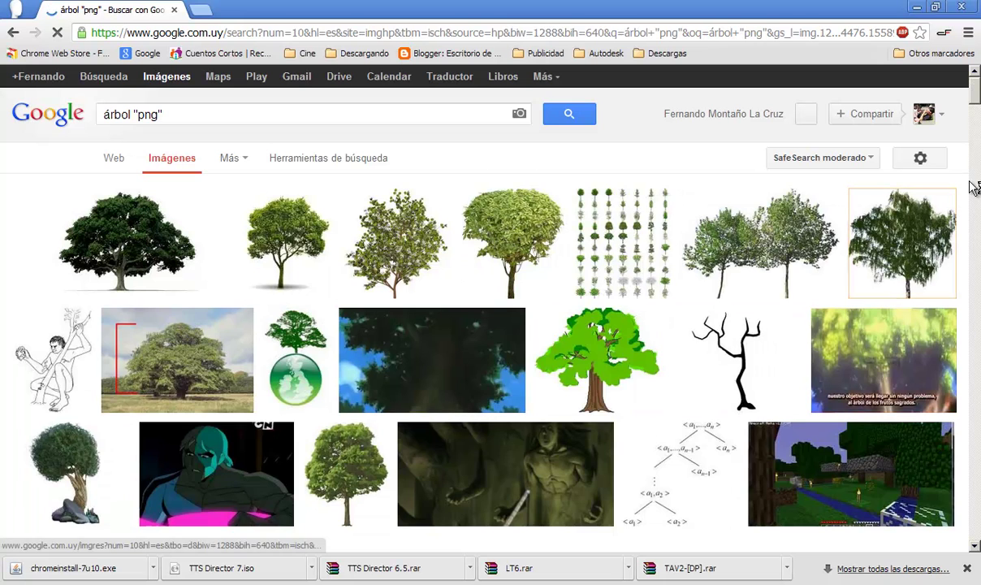
# Step: Open the overhead tree result arbol 1.png in a new browser tab
pyautogui.moveTo(976, 99); pyautogui.dragTo(972, 308)
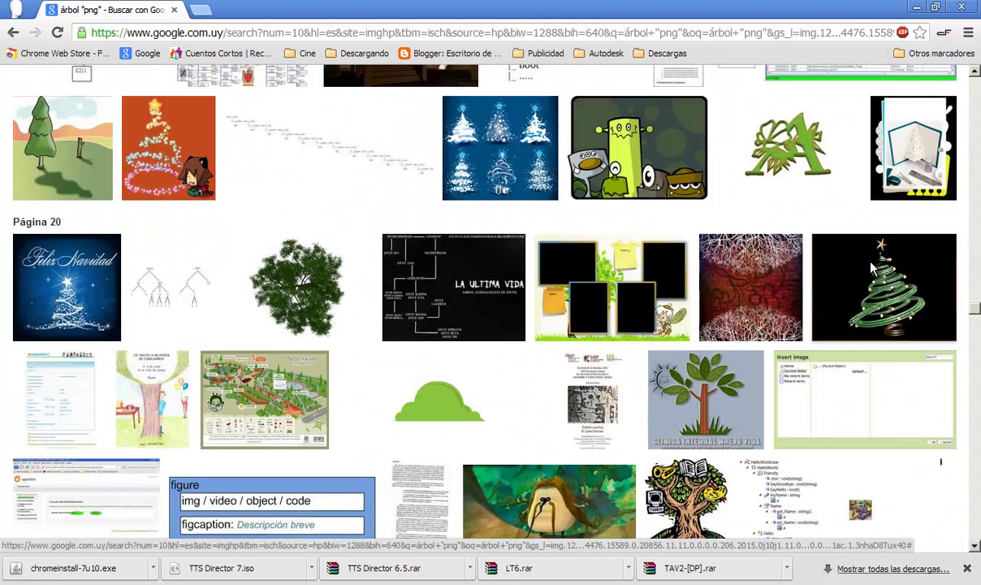
pyautogui.rightClick(307, 314)
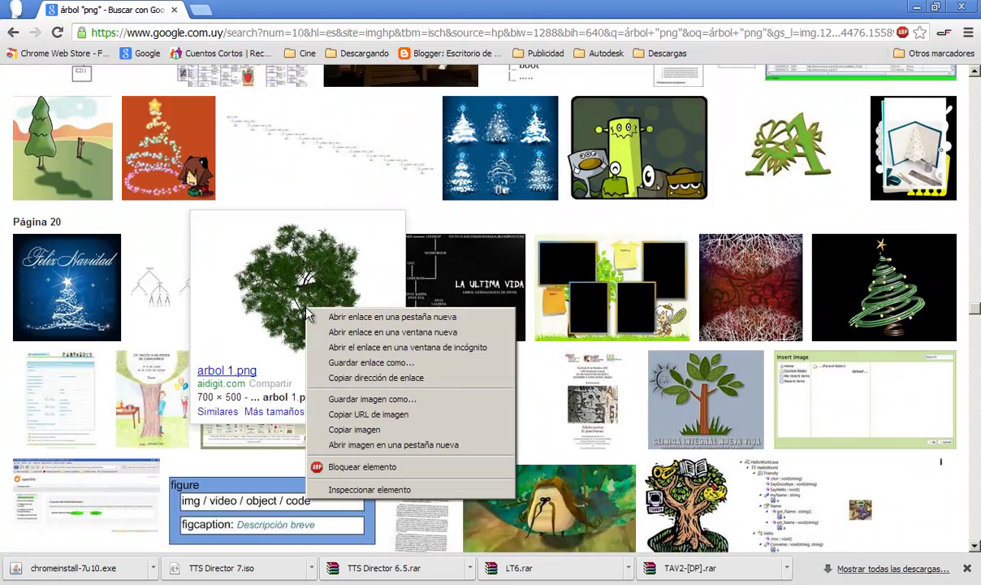
pyautogui.click(350, 319)
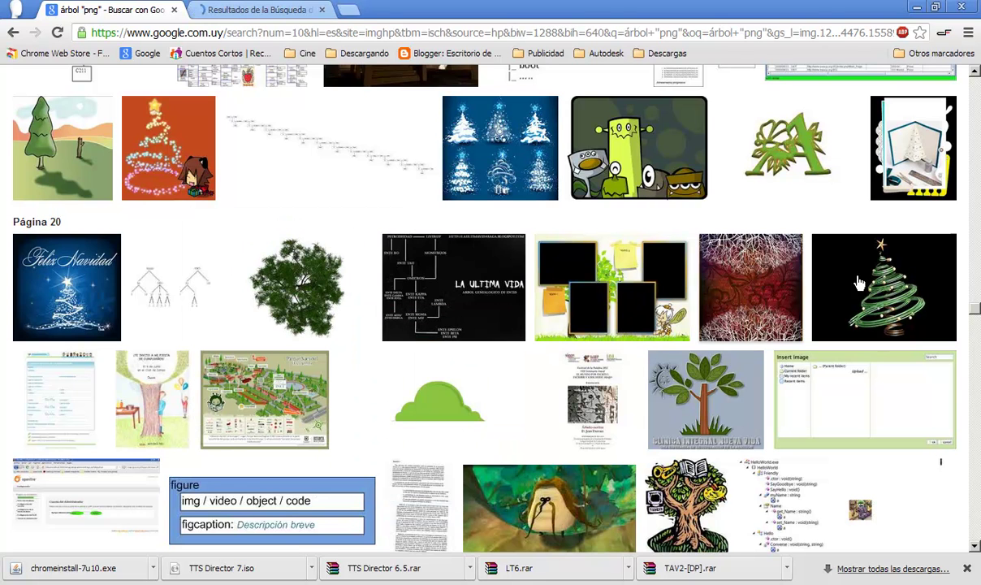
pyautogui.scroll(15, 979, 177)
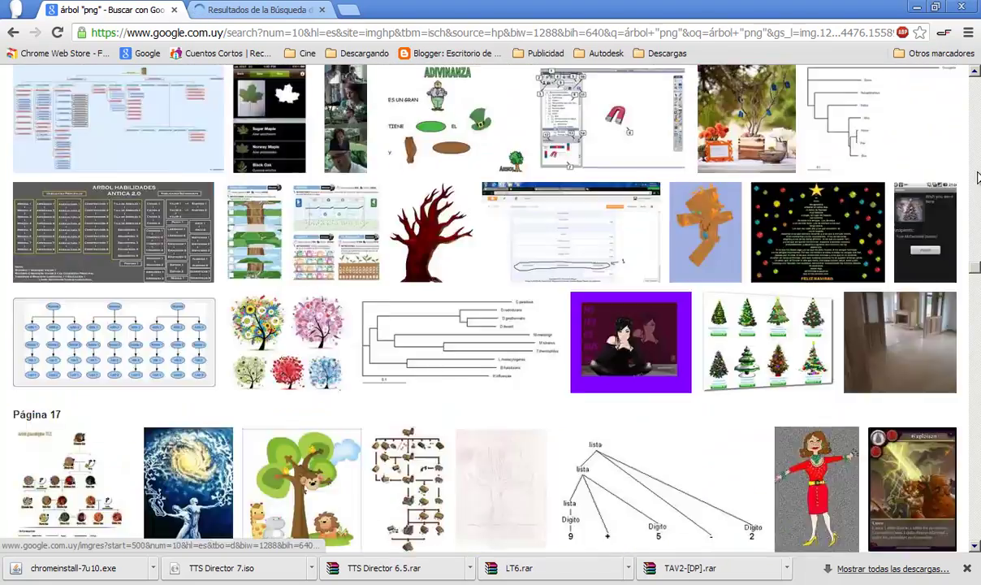
pyautogui.scroll(15, 978, 177)
pyautogui.scroll(10, 979, 177)
pyautogui.scroll(5, 979, 177)
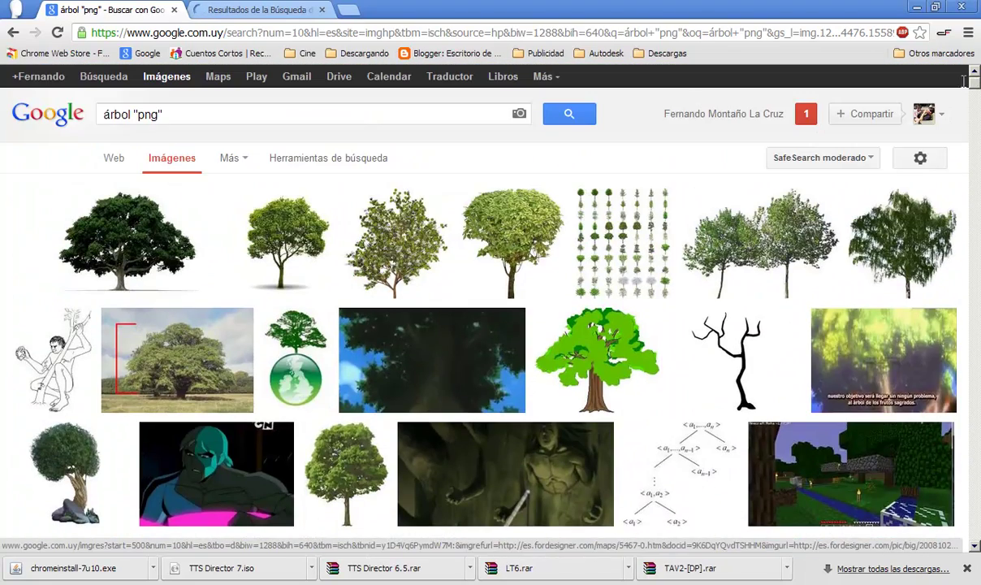
# Step: Replace árbol with 'tree' in the query and search for tree png images
pyautogui.doubleClick(123, 120)
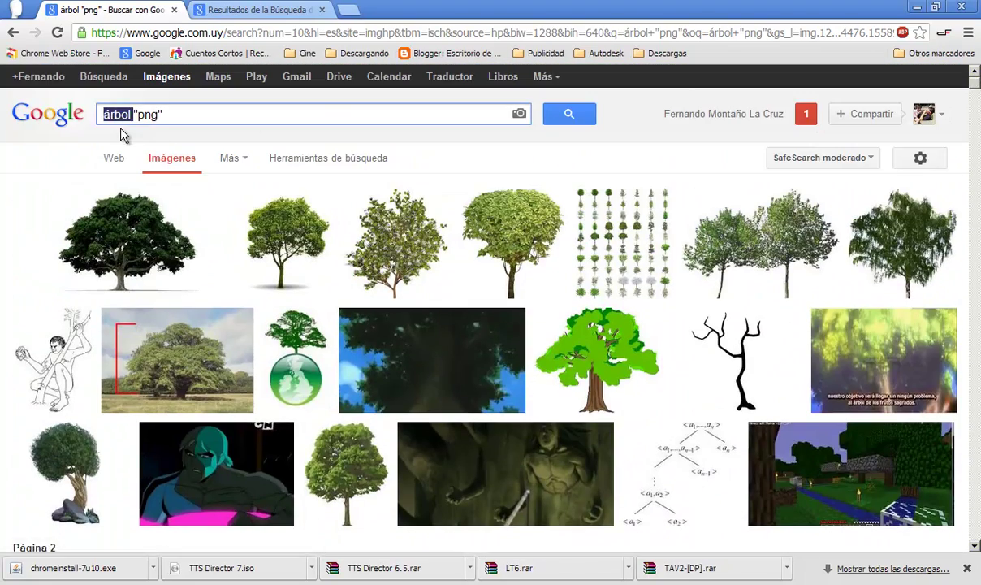
pyautogui.write('tee')
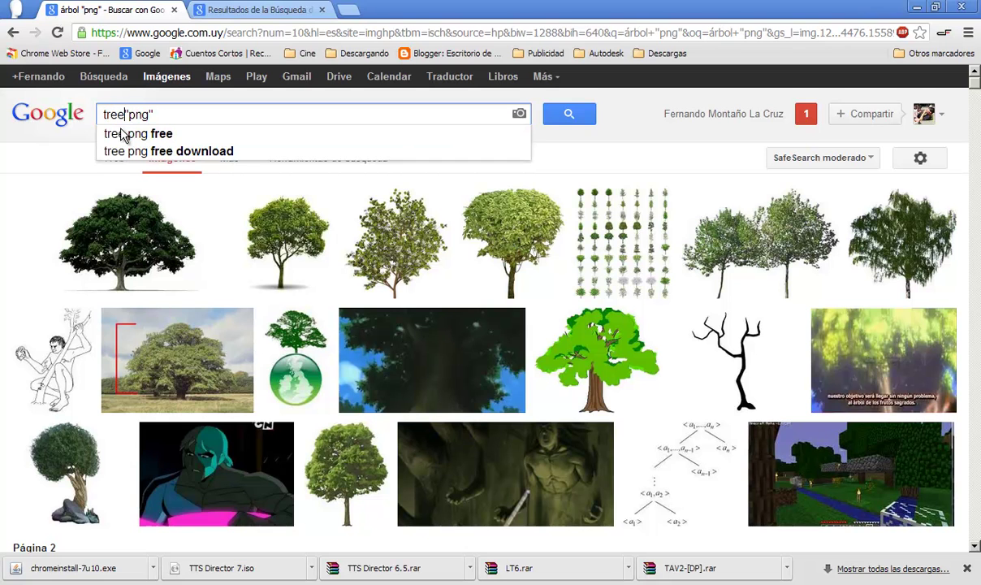
pyautogui.press('Return')
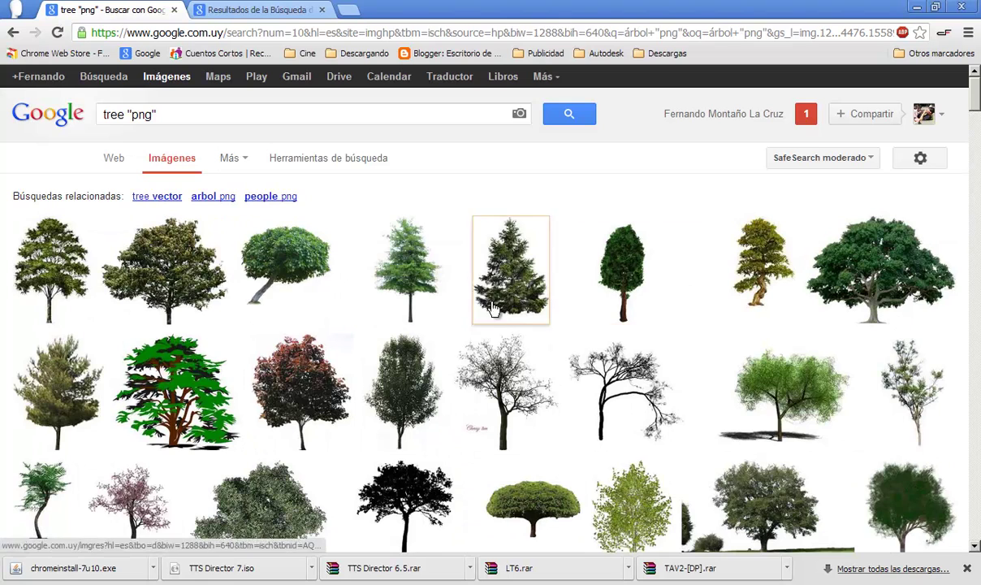
# Step: Change the query word to 'palmera' and search for palmera png images
pyautogui.moveTo(978, 99); pyautogui.dragTo(977, 140)
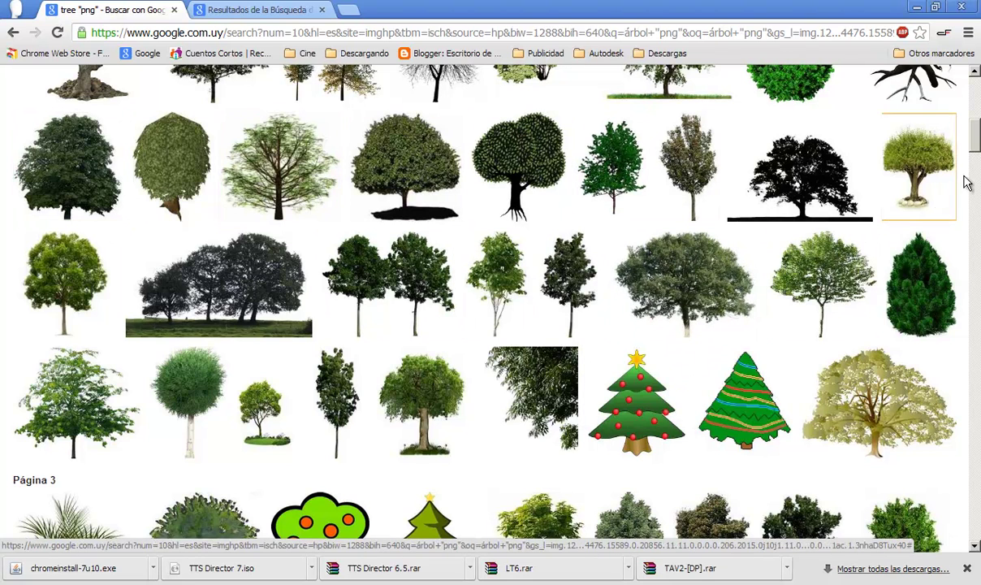
pyautogui.moveTo(977, 142)
pyautogui.mouseDown()
pyautogui.moveTo(974, 437)
pyautogui.moveTo(970, 87)
pyautogui.mouseUp()
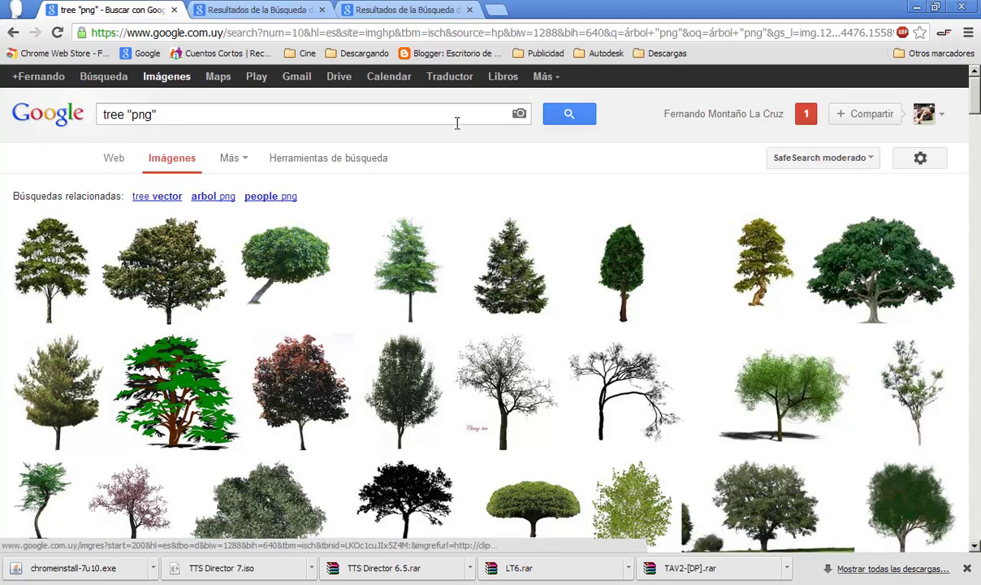
pyautogui.doubleClick(105, 114)
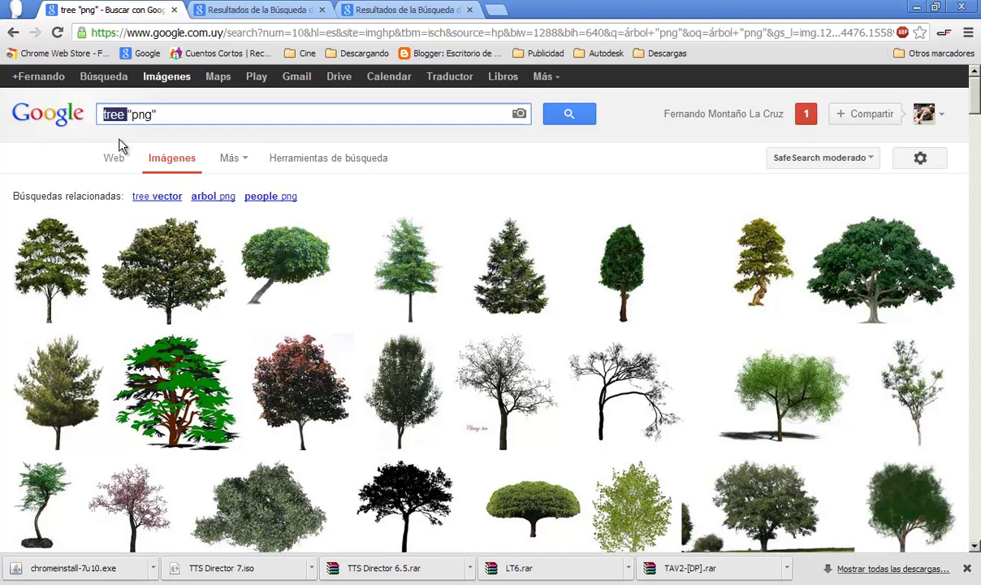
pyautogui.write('palmera')
pyautogui.press('Return')
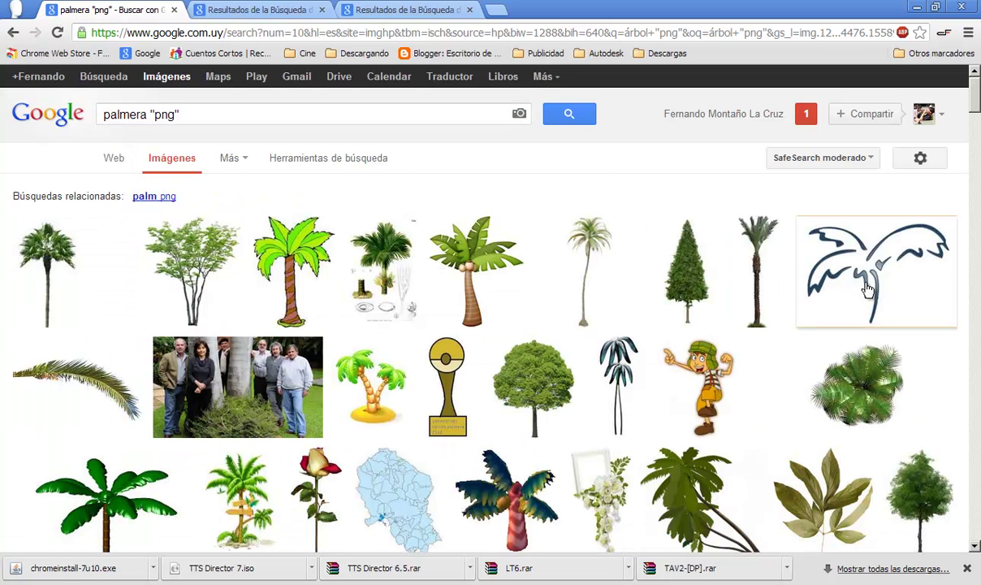
# Step: Change the Google Images query to palm "png" and run the search
pyautogui.moveTo(975, 118)
pyautogui.mouseDown()
pyautogui.moveTo(977, 140)
pyautogui.moveTo(977, 72)
pyautogui.mouseUp()
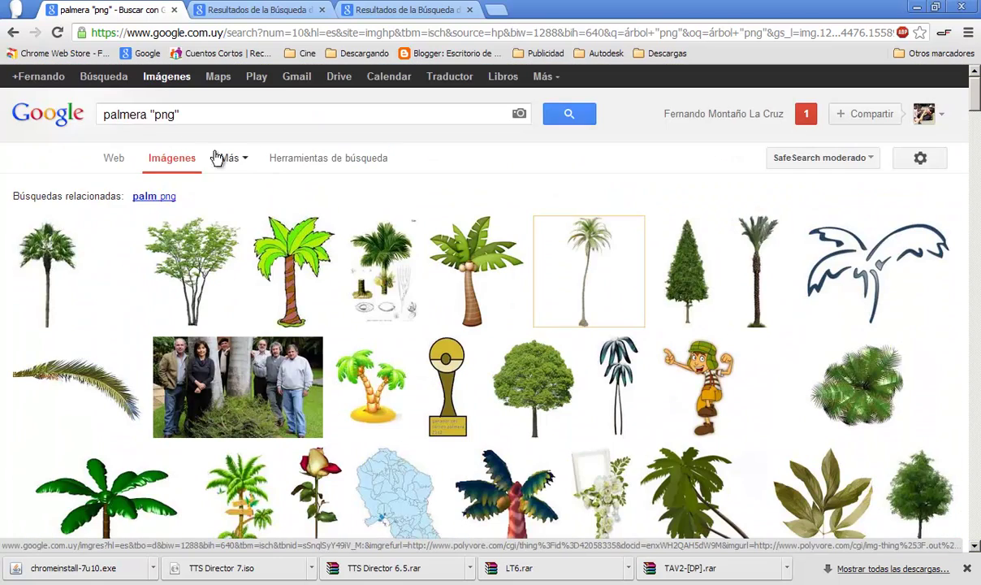
pyautogui.click(139, 115)
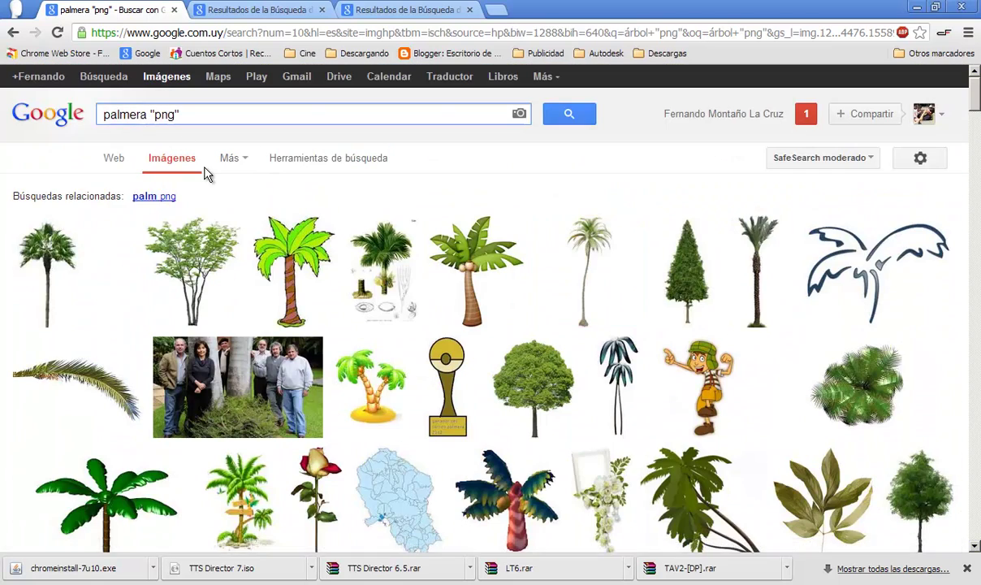
pyautogui.press('BackSpace')
pyautogui.press('BackSpace')
pyautogui.press('BackSpace')
pyautogui.press('Return')
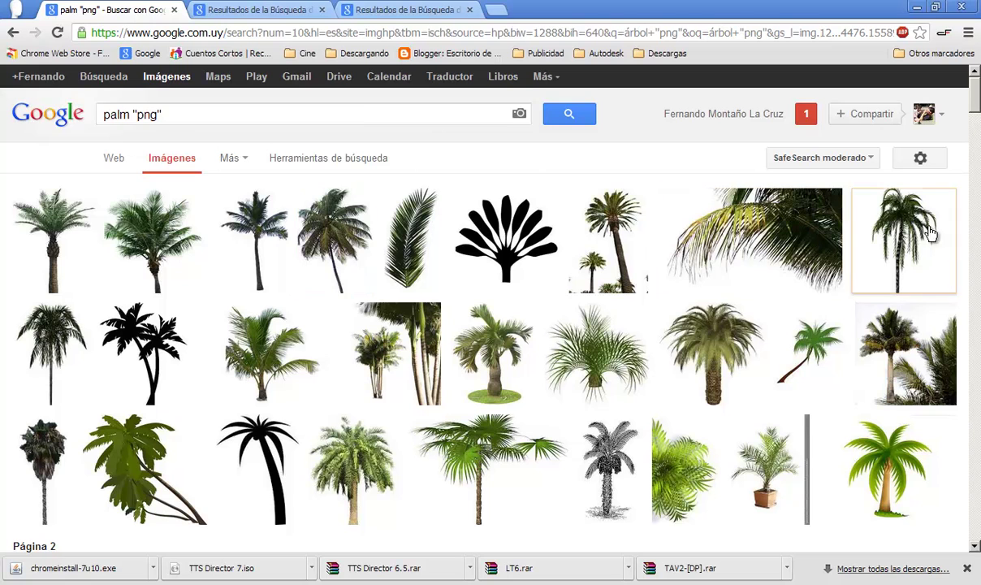
# Step: Open two top-view palm image results in new tabs
pyautogui.moveTo(977, 106); pyautogui.dragTo(977, 124)
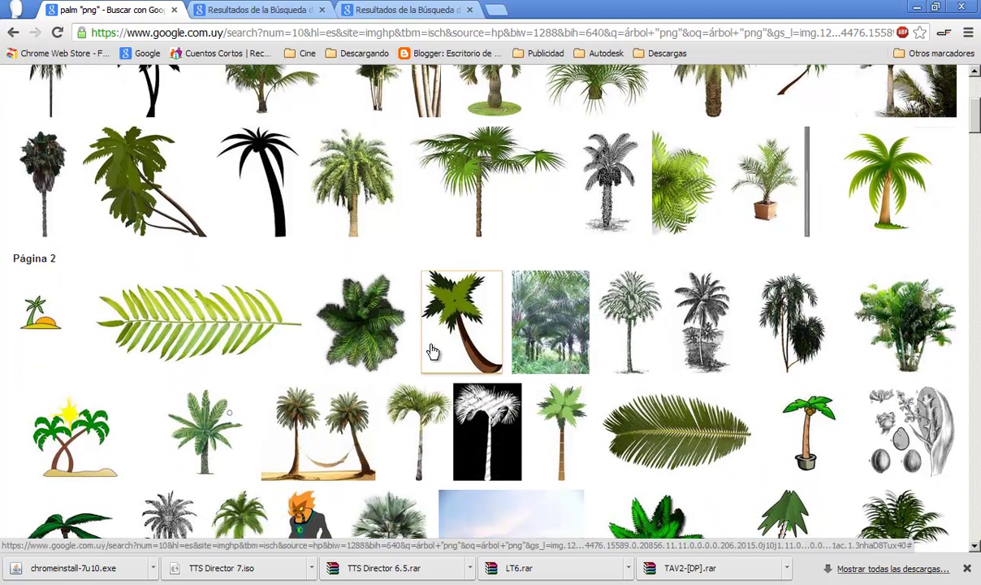
pyautogui.moveTo(360, 322)
pyautogui.rightClick(376, 345)
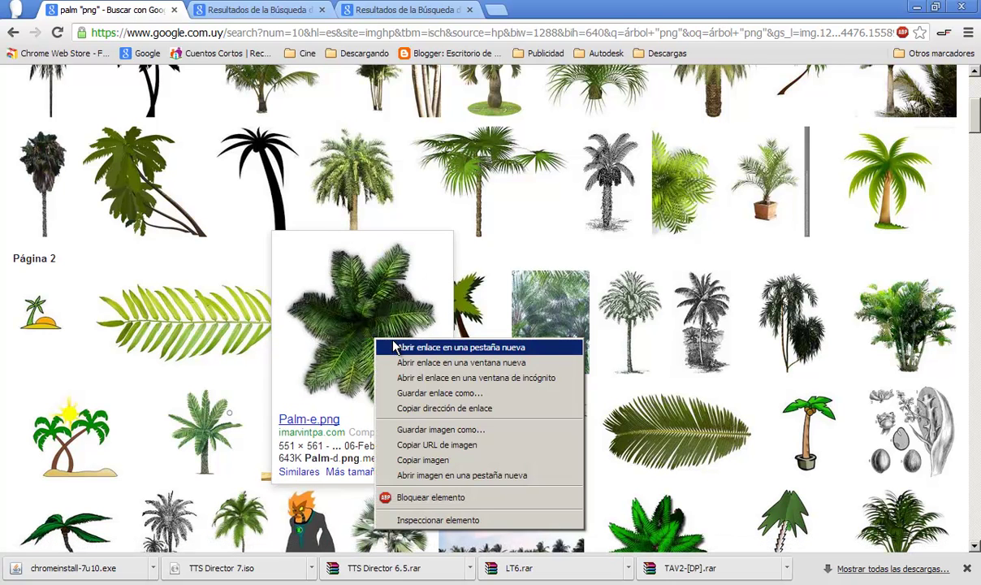
pyautogui.click(394, 347)
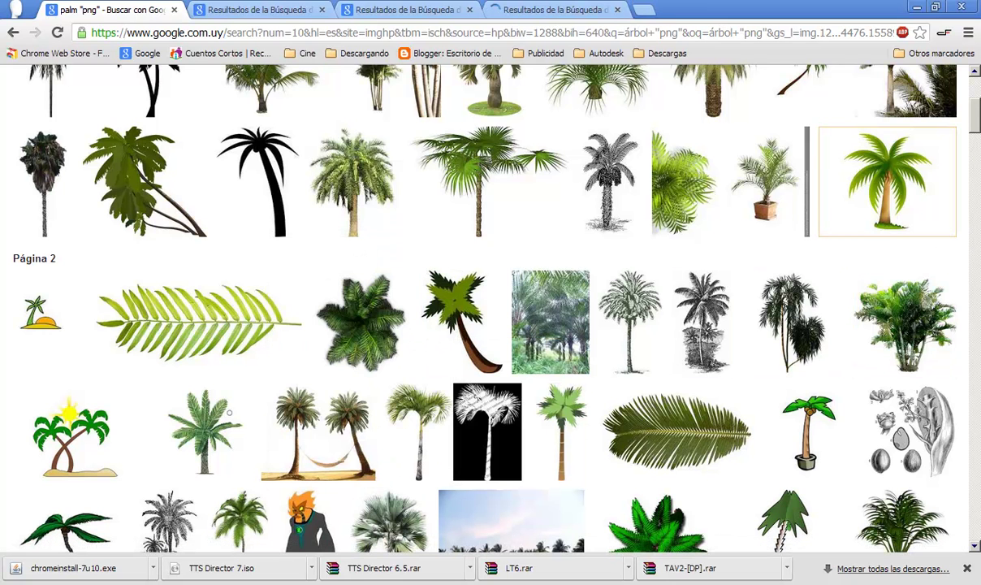
pyautogui.moveTo(977, 123); pyautogui.dragTo(977, 268)
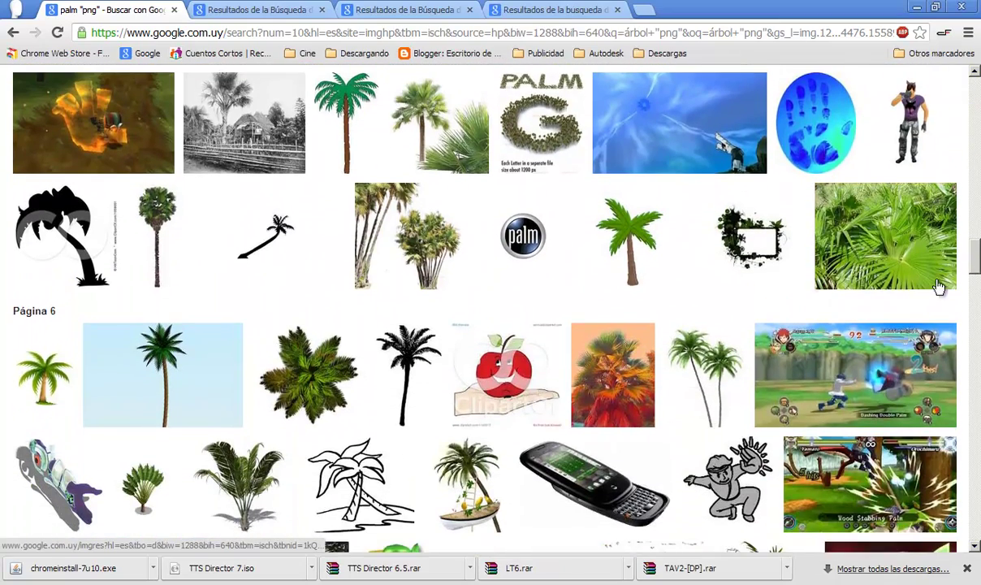
pyautogui.rightClick(308, 379)
pyautogui.click(430, 206)
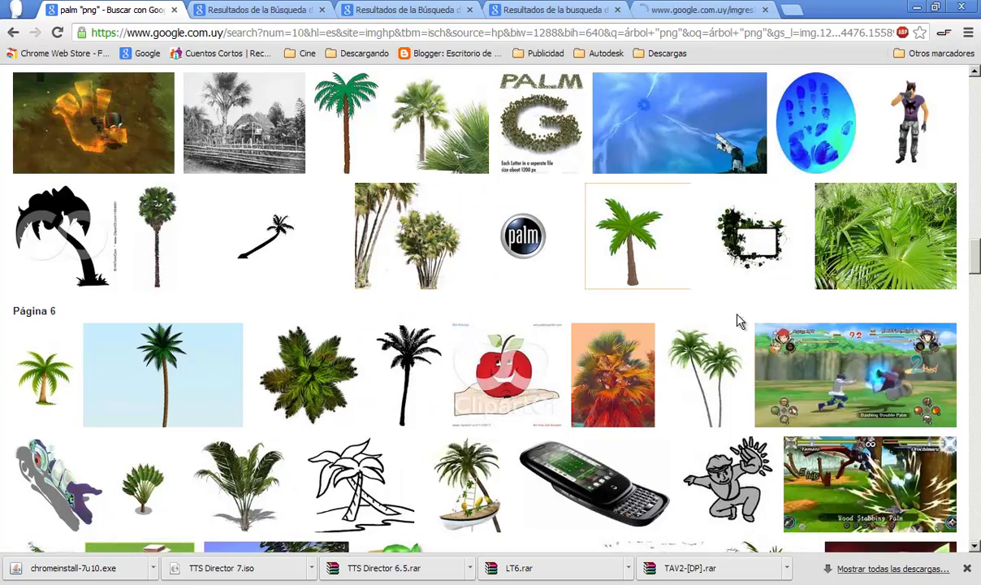
pyautogui.moveTo(976, 264)
pyautogui.mouseDown()
pyautogui.moveTo(975, 289)
pyautogui.moveTo(974, 91)
pyautogui.mouseUp()
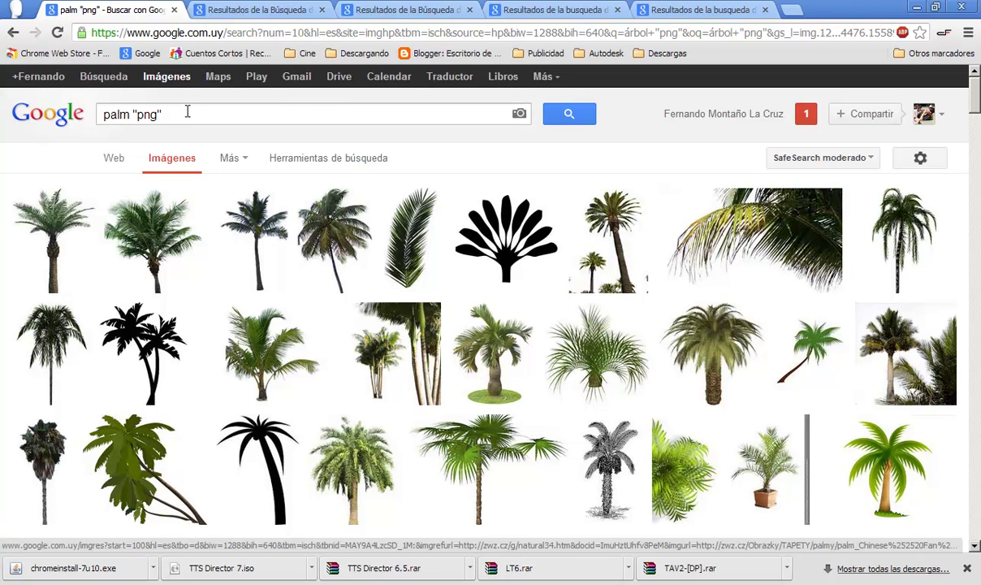
# Step: Save the top-view tree image as arbol 1.png in D:\Biblioteca\Vegetación
pyautogui.click(283, 14)
pyautogui.rightClick(379, 310)
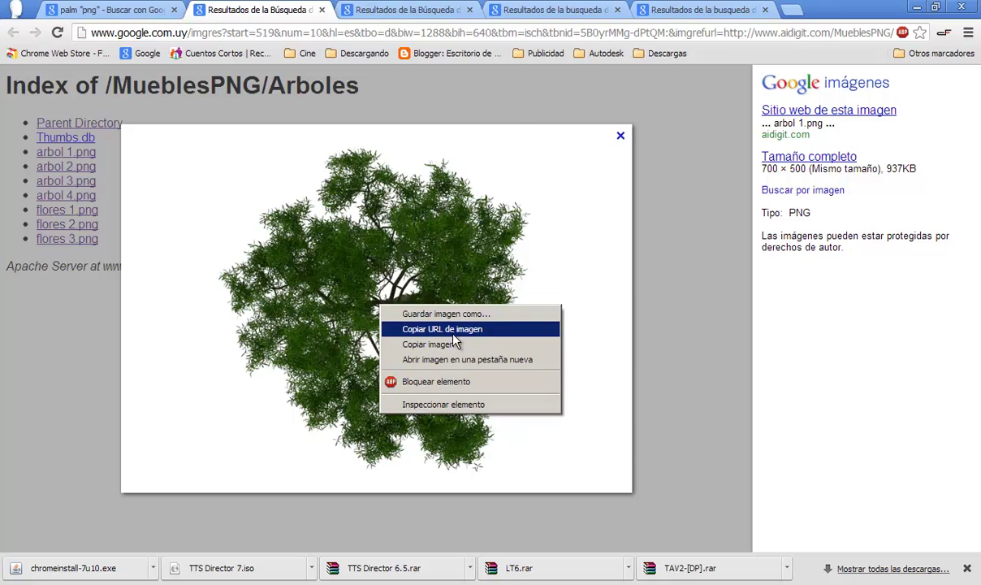
pyautogui.click(462, 316)
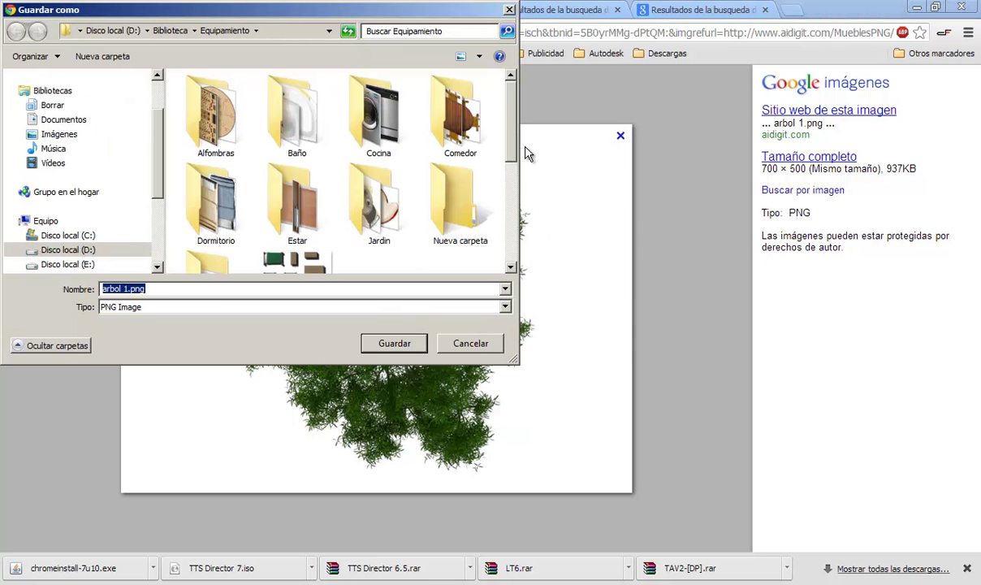
pyautogui.click(175, 31)
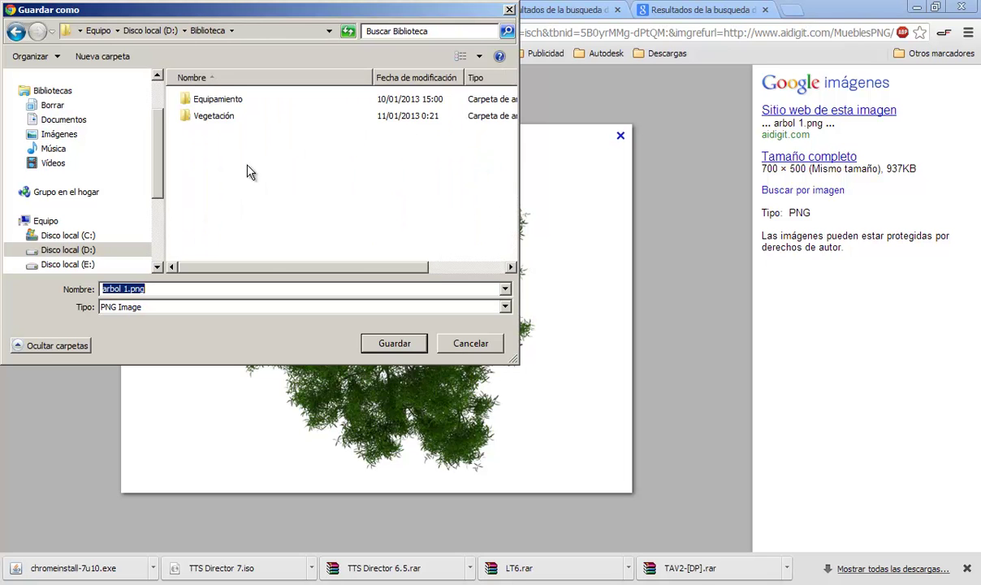
pyautogui.doubleClick(211, 117)
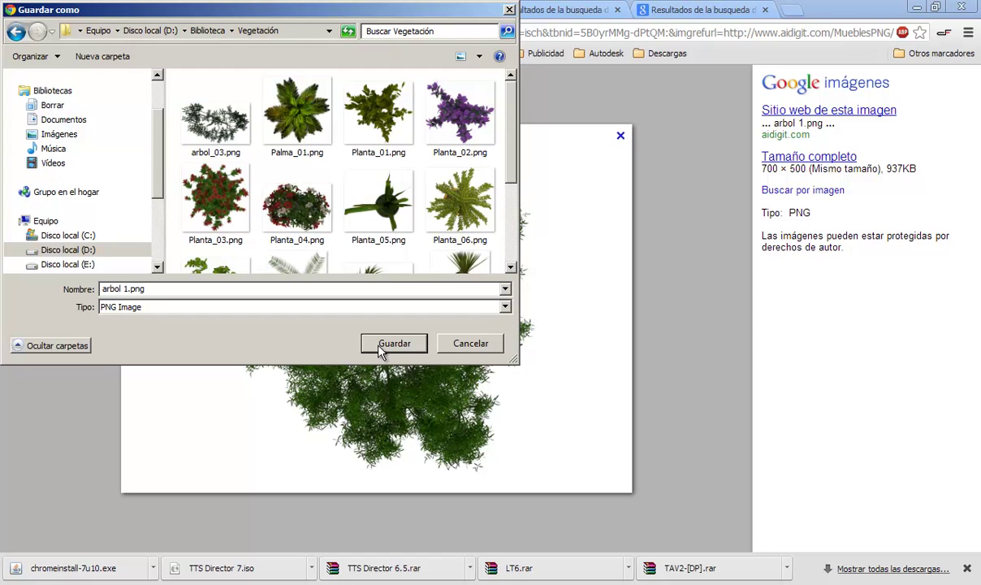
pyautogui.click(393, 343)
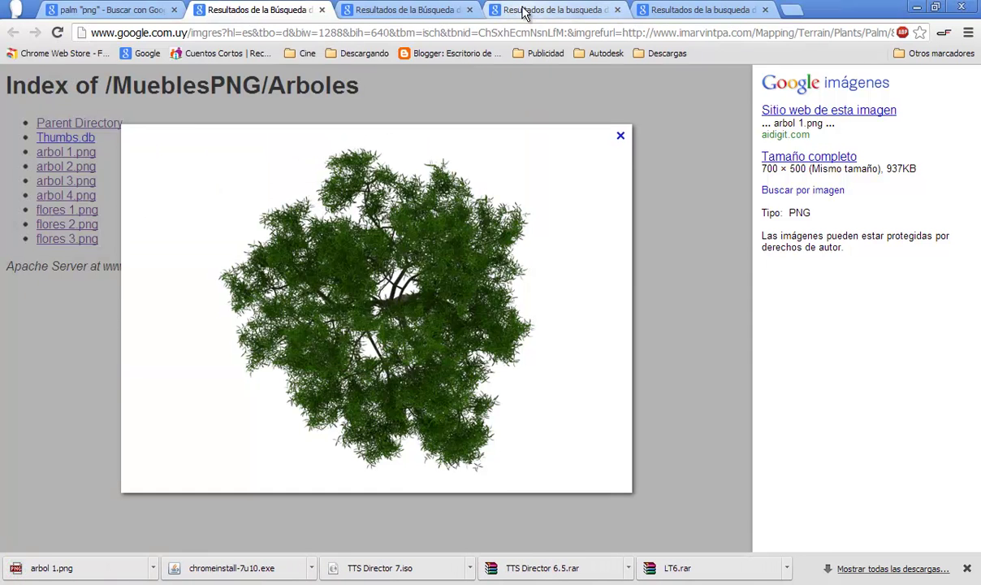
# Step: Save the palm image as Palm-e.png in the Vegetación folder
pyautogui.click(524, 12)
pyautogui.rightClick(377, 326)
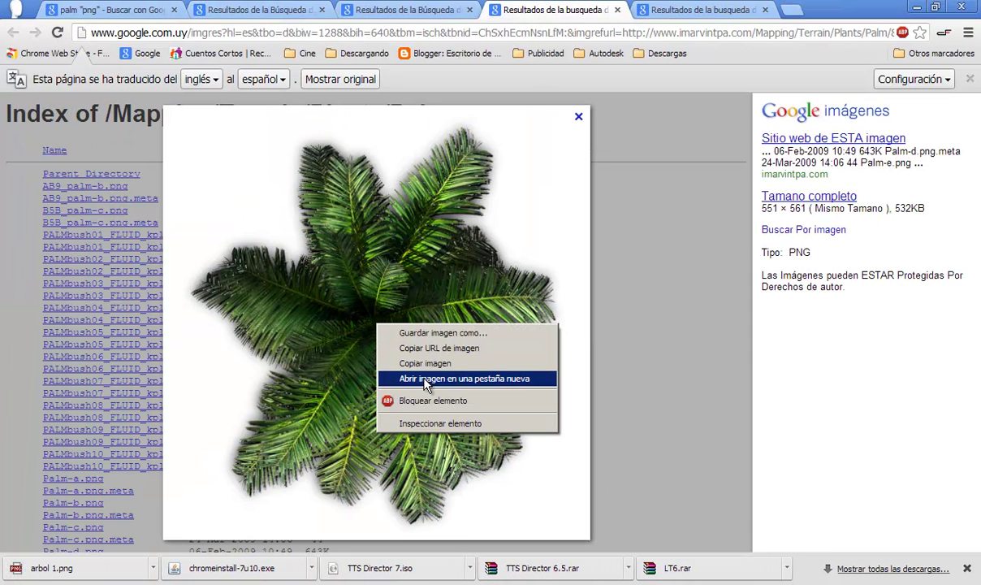
pyautogui.click(439, 335)
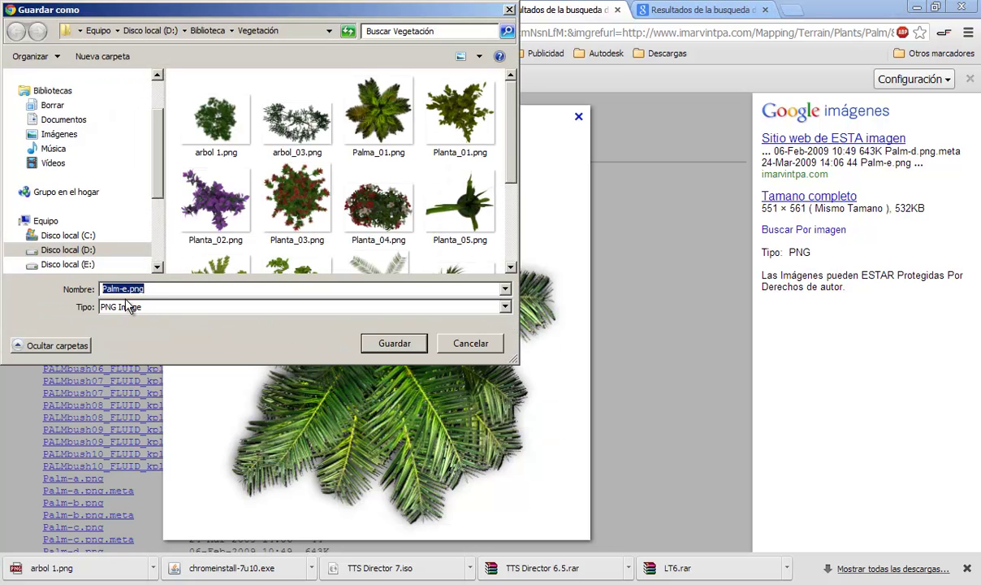
pyautogui.click(407, 345)
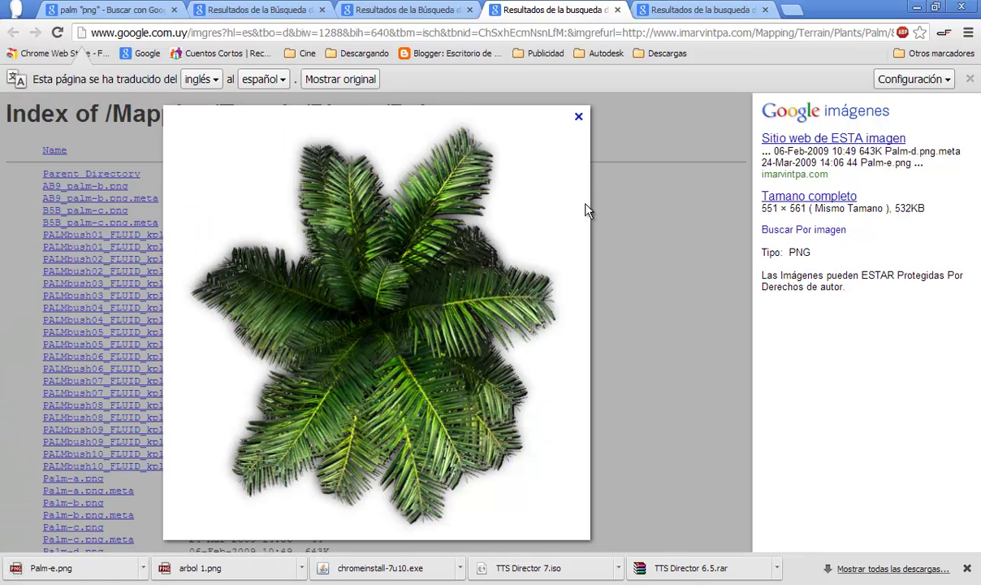
# Step: Save palm_final_RMA.png to the Vegetación folder and switch back to AutoCAD
pyautogui.click(678, 10)
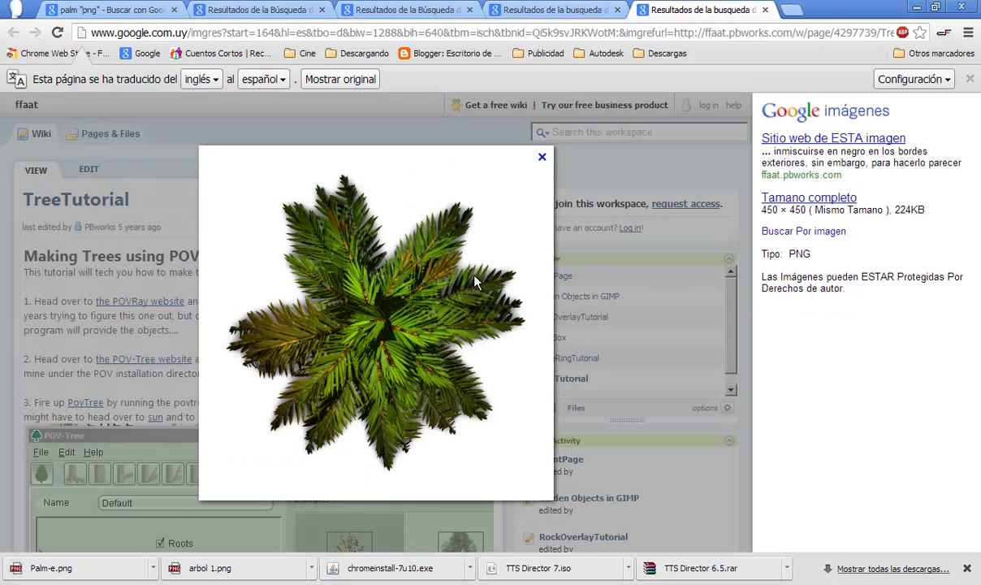
pyautogui.rightClick(417, 293)
pyautogui.click(446, 301)
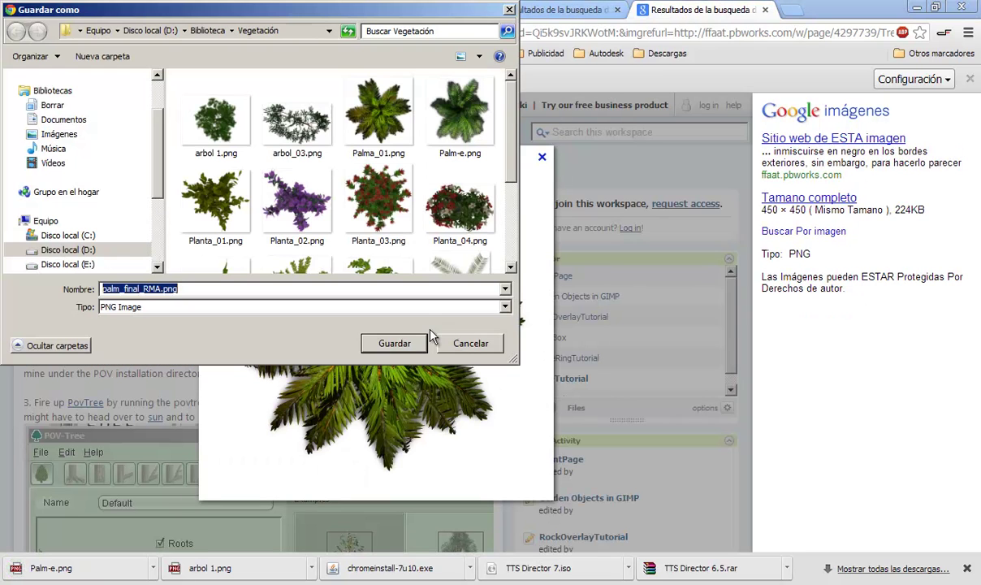
pyautogui.click(390, 345)
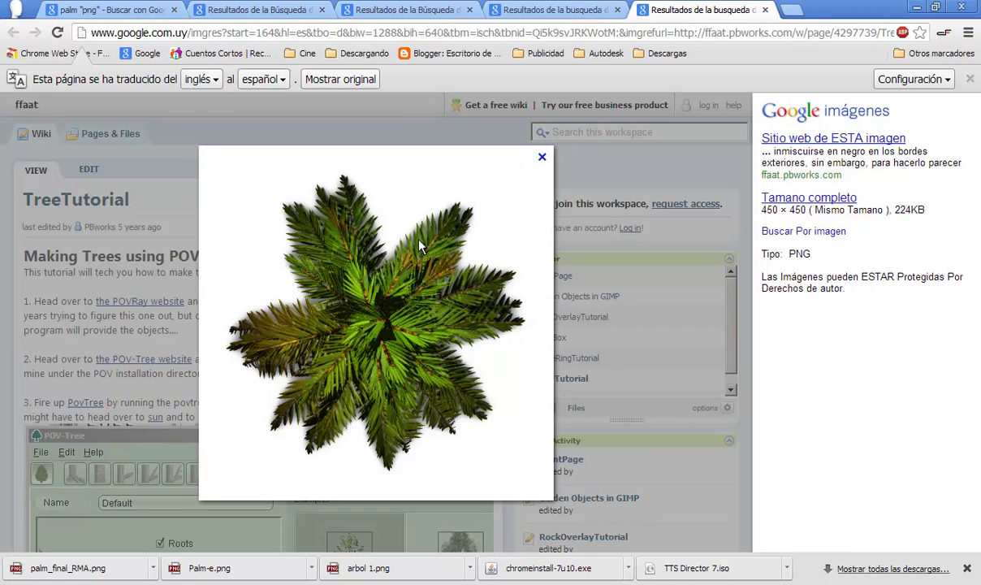
pyautogui.hotkey('alt', 'Tab')
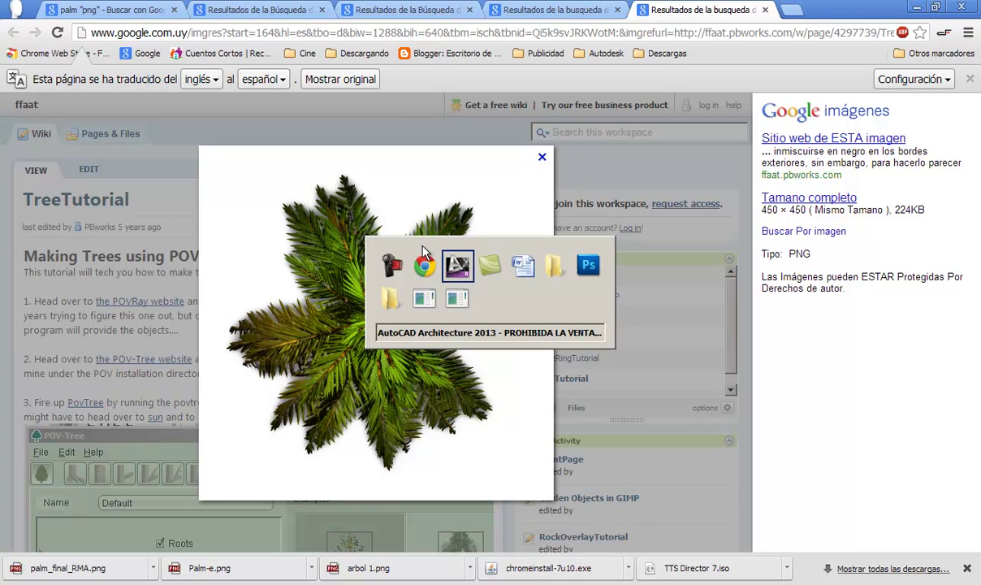
pyautogui.hotkey('alt', 'Tab')
pyautogui.hotkey('alt', 'Tab')
pyautogui.hotkey('alt', 'Tab')
pyautogui.hotkey('alt', 'Tab')
pyautogui.hotkey('alt', 'Tab')
pyautogui.hotkey('alt', 'Tab')
pyautogui.hotkey('alt', 'Tab')
pyautogui.hotkey('alt', 'Tab')
pyautogui.hotkey('alt', 'Tab')
pyautogui.hotkey('alt', 'Tab')
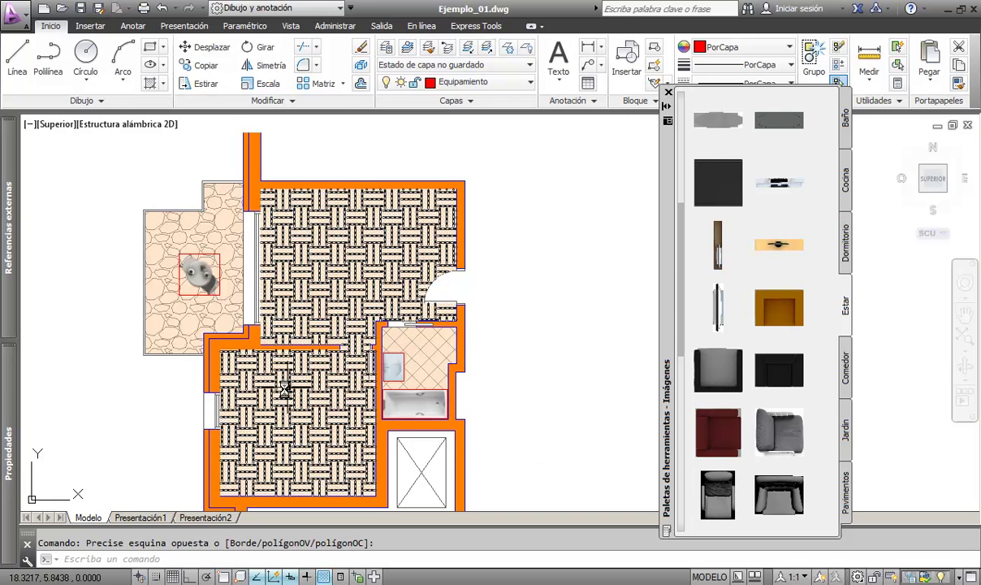
pyautogui.click(20, 17)
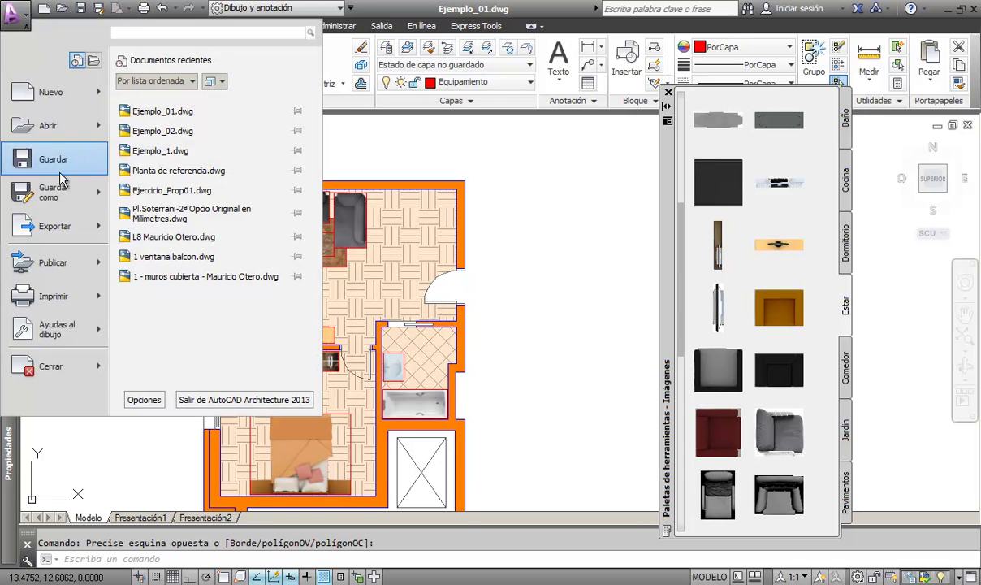
pyautogui.moveTo(53, 329)
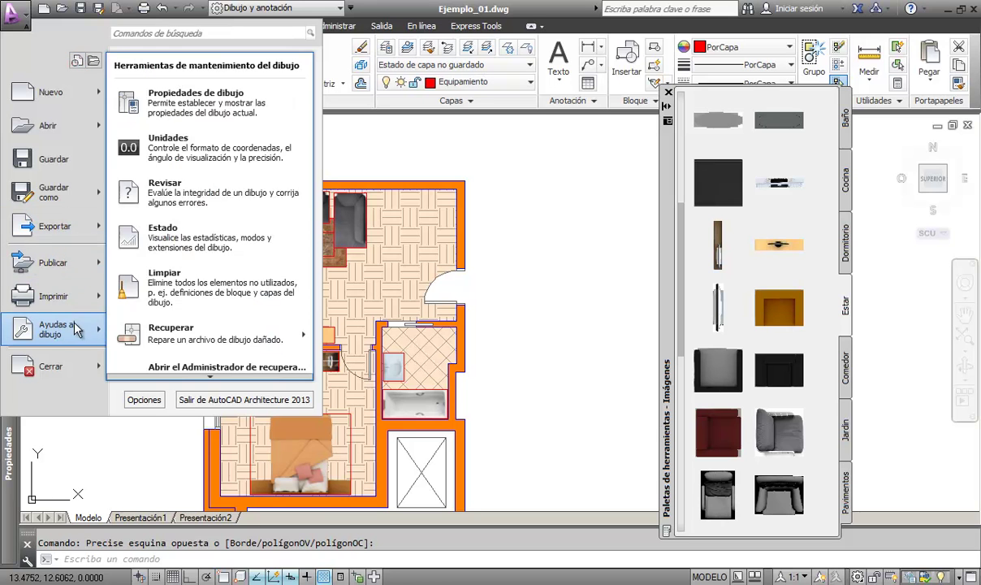
pyautogui.click(175, 146)
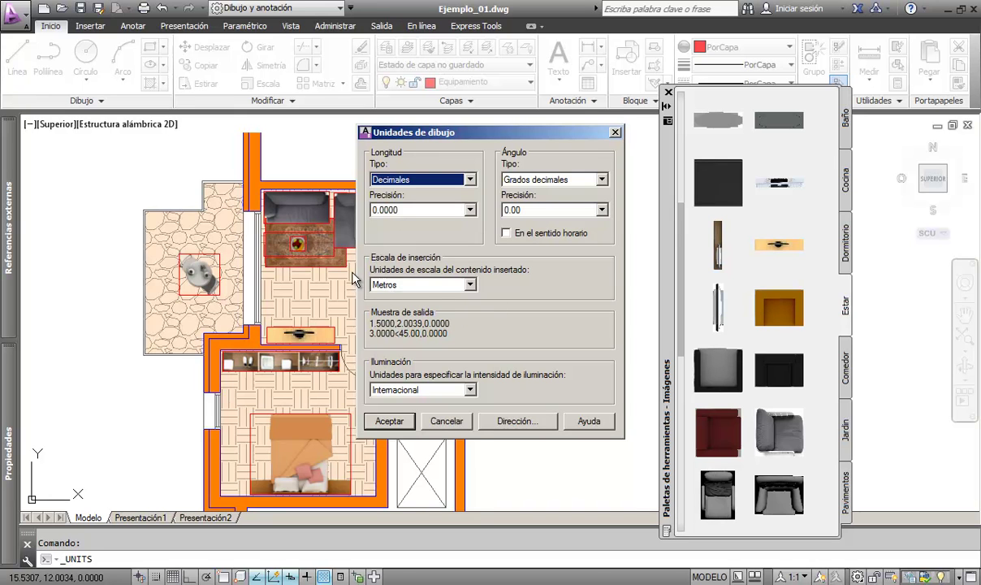
pyautogui.click(446, 421)
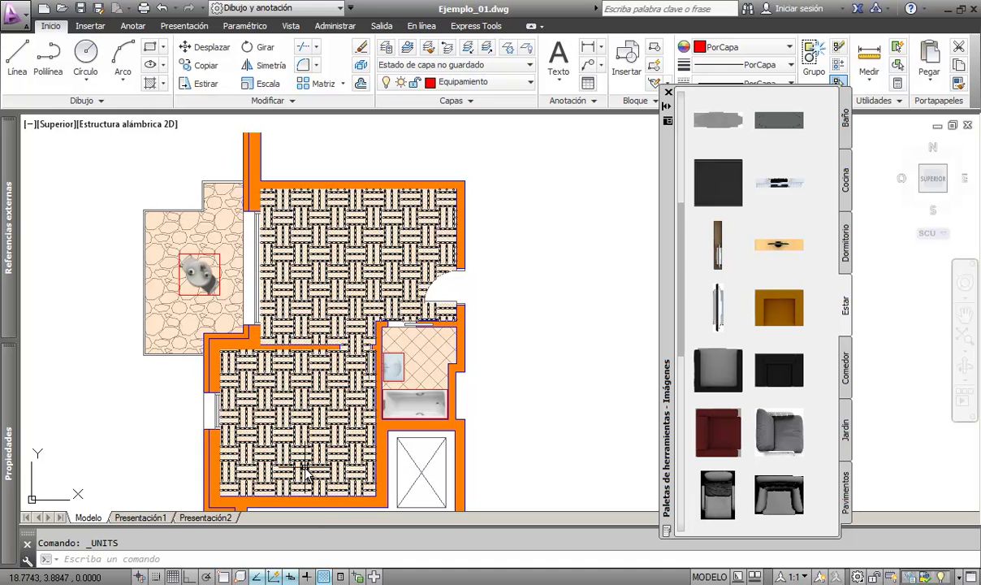
pyautogui.moveTo(399, 479)
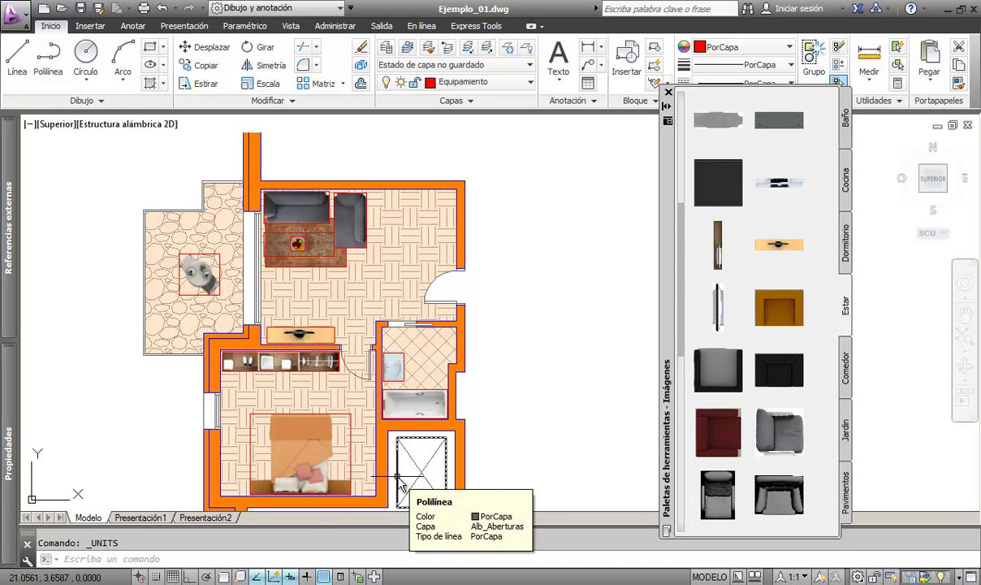
pyautogui.hotkey('alt', 'Tab')
pyautogui.hotkey('alt', 'Tab')
pyautogui.hotkey('alt', 'Tab')
pyautogui.hotkey('alt', 'Tab')
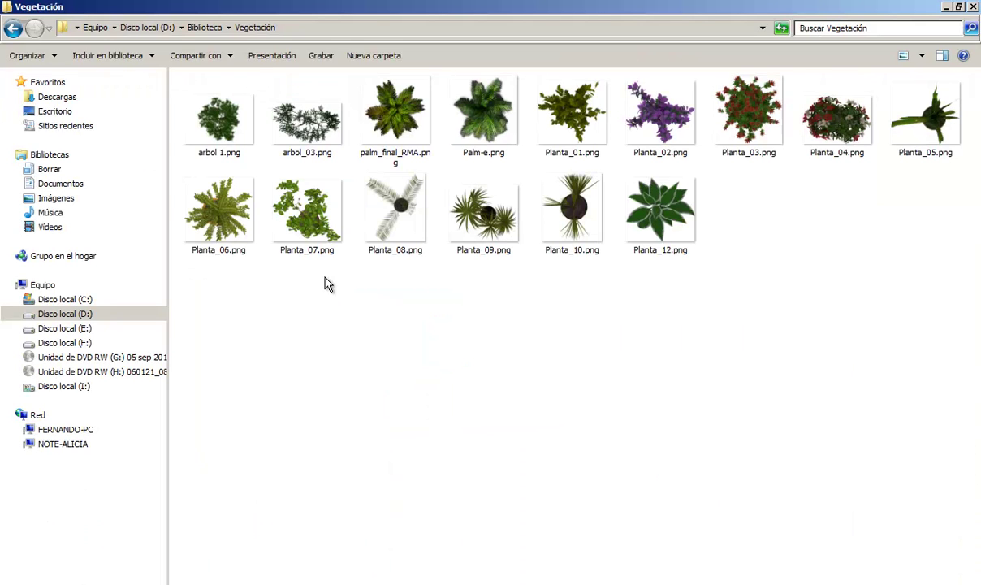
# Step: Select arbol 1.png, palm_final_RMA.png and Palm-e.png and drag them over to Photoshop
pyautogui.click(243, 133)
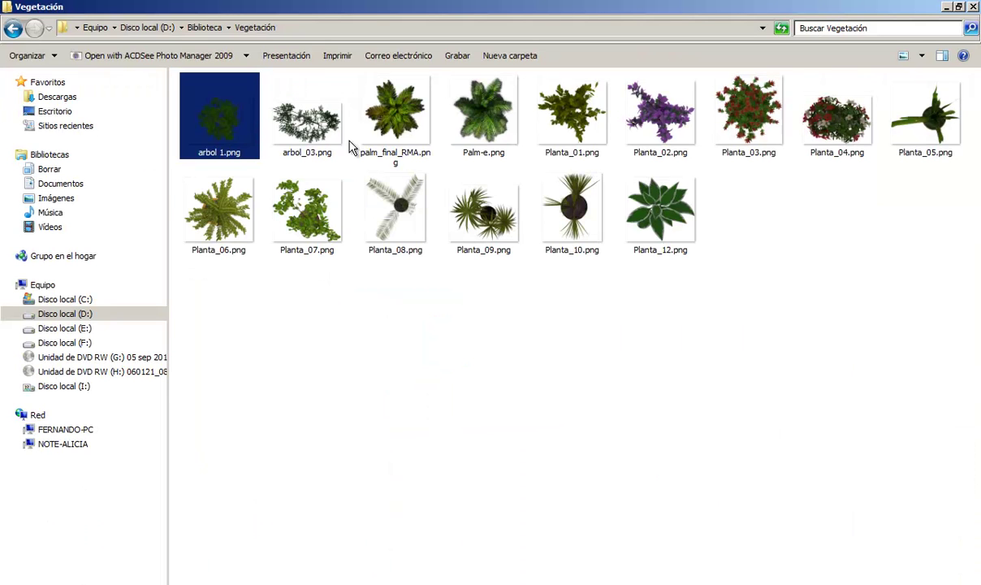
pyautogui.keyDown('ctrl'); pyautogui.click(410, 126); pyautogui.keyUp('ctrl')
pyautogui.keyDown('ctrl'); pyautogui.click(452, 114); pyautogui.keyUp('ctrl')
pyautogui.moveTo(394, 122)
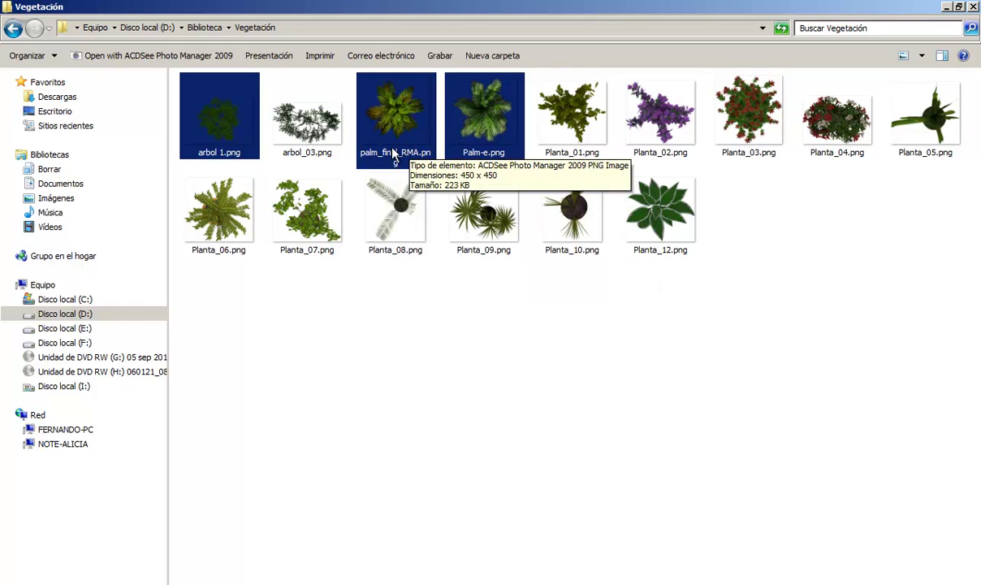
pyautogui.moveTo(218, 124)
pyautogui.mouseDown()
pyautogui.moveTo(410, 336)
pyautogui.moveTo(358, 235)
pyautogui.moveTo(462, 306)
pyautogui.moveTo(377, 265)
pyautogui.moveTo(240, 143)
pyautogui.moveTo(407, 377)
pyautogui.moveTo(449, 215)
pyautogui.mouseUp()
pyautogui.hotkey('alt', 'Tab')
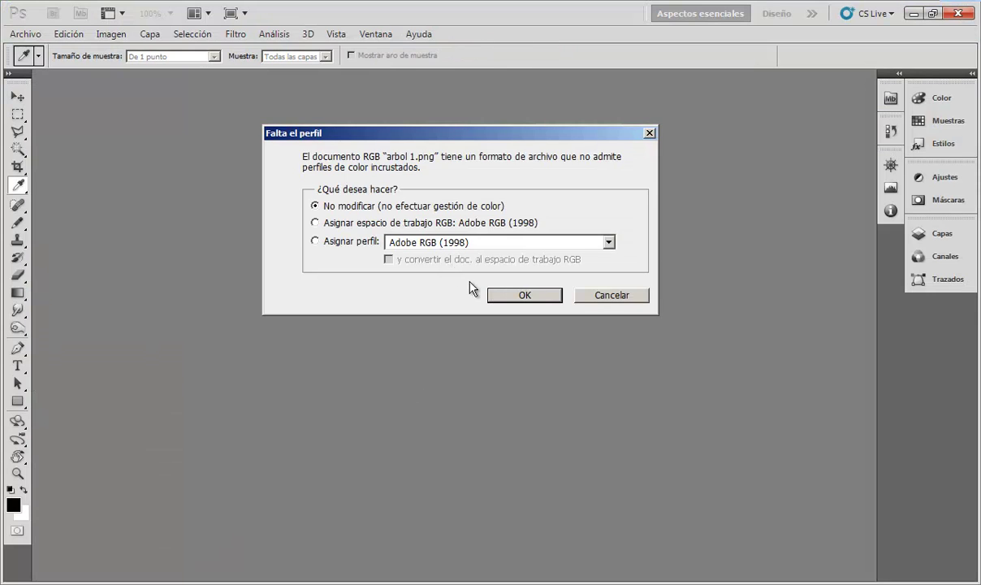
# Step: Open all three plant images, keeping them without a colour profile
pyautogui.click(523, 297)
pyautogui.click(522, 297)
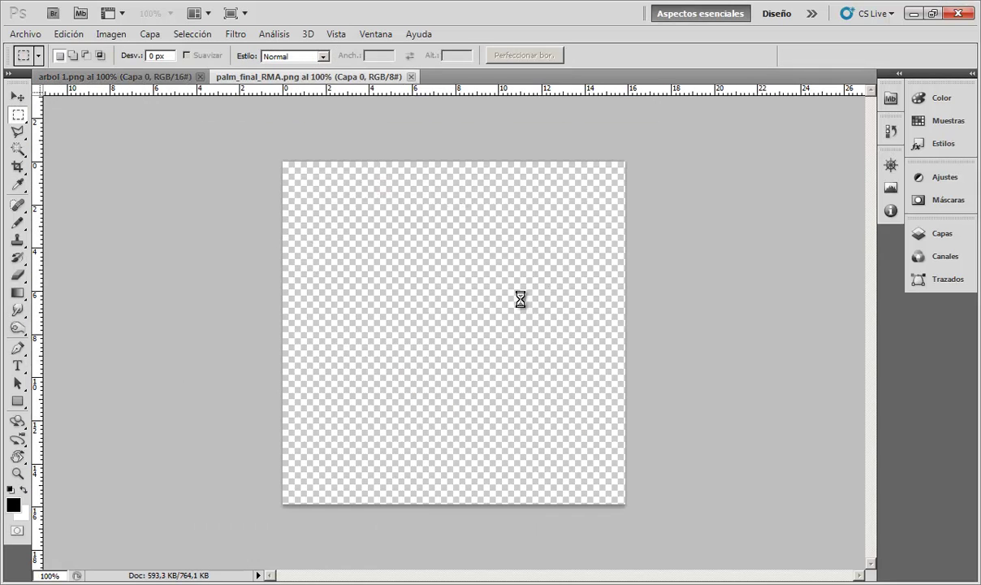
pyautogui.click(521, 300)
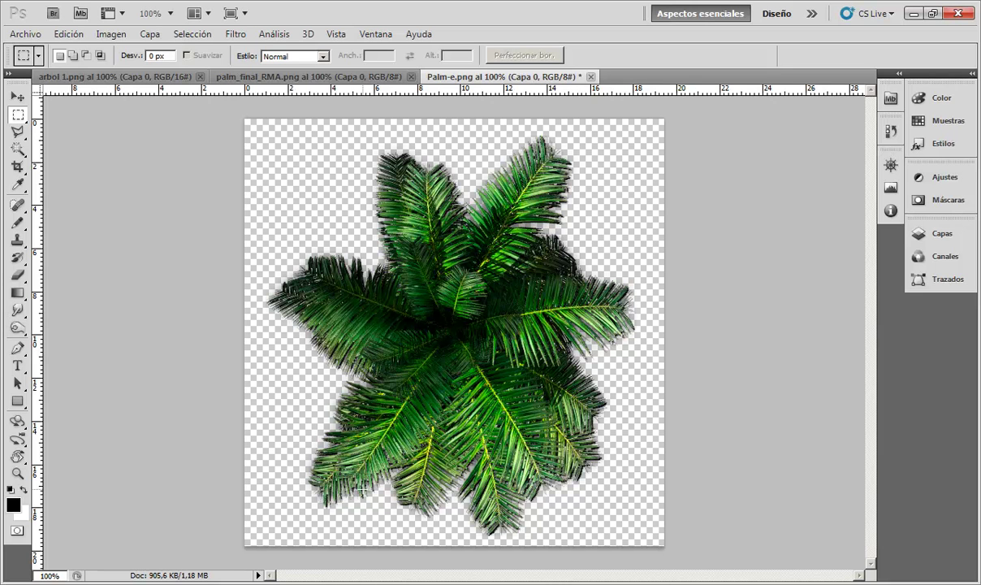
# Step: Trim the transparent margin from Palm-e.png, leaving it 488 × 526 pixels
pyautogui.click(104, 37)
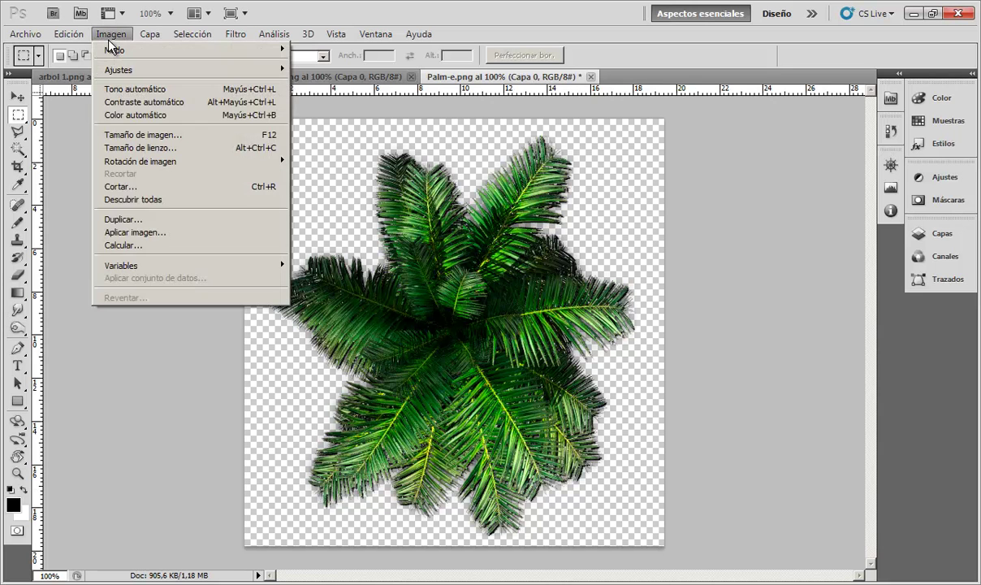
pyautogui.click(153, 188)
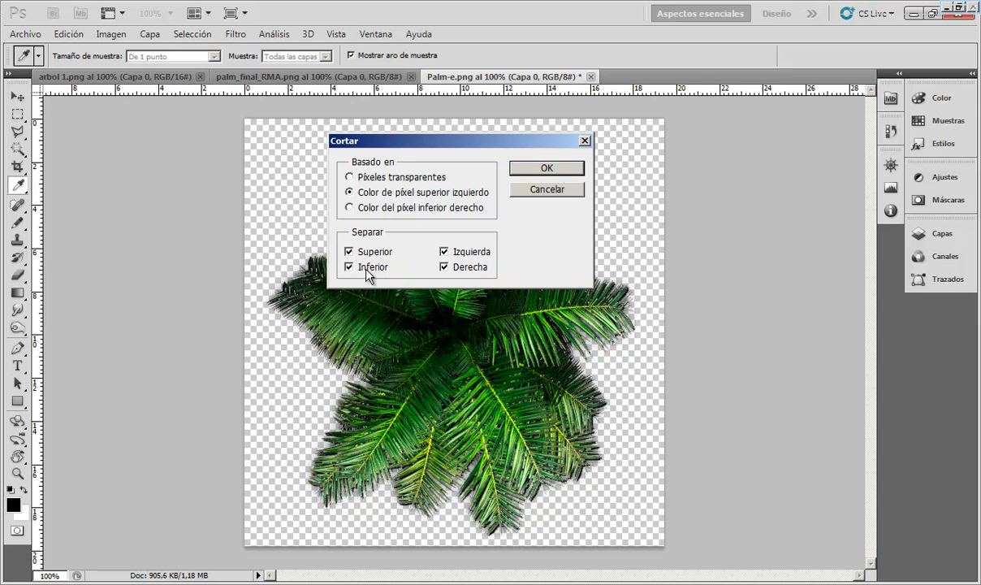
pyautogui.click(546, 170)
pyautogui.press('m')
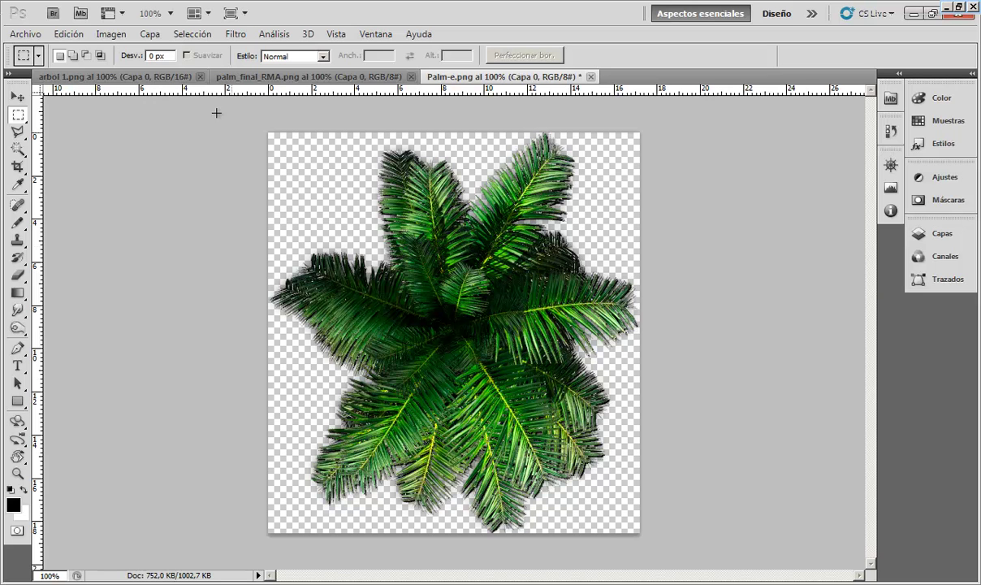
pyautogui.click(112, 34)
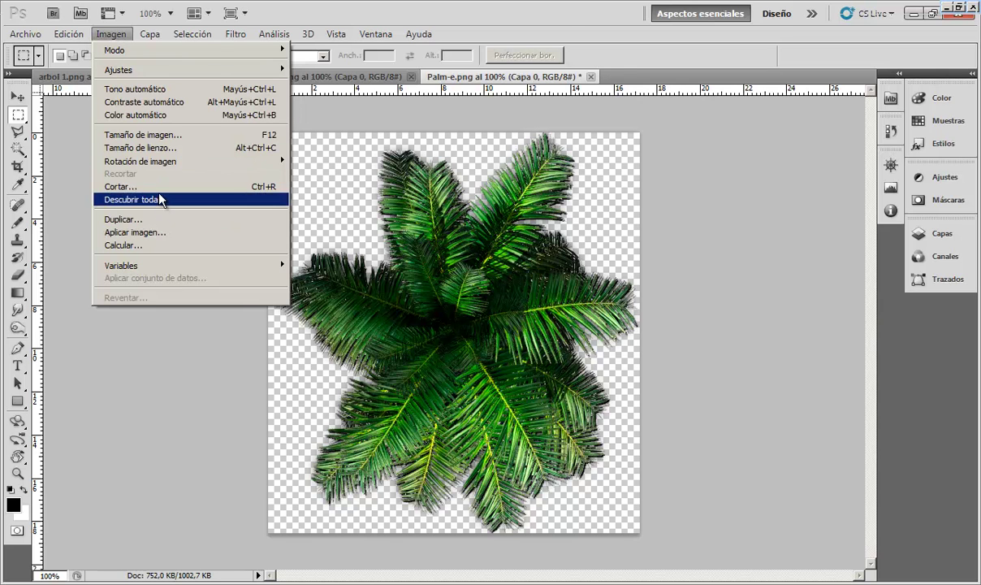
pyautogui.click(168, 136)
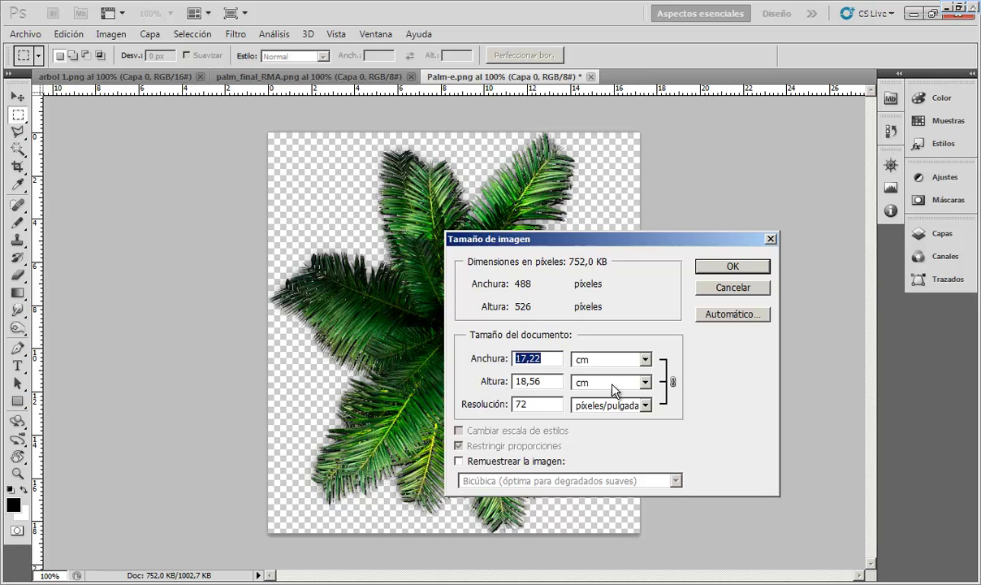
# Step: Set Palm-e.png to 100 × 107.79 cm at 12.395 ppi without resampling, then close it
pyautogui.click(653, 365)
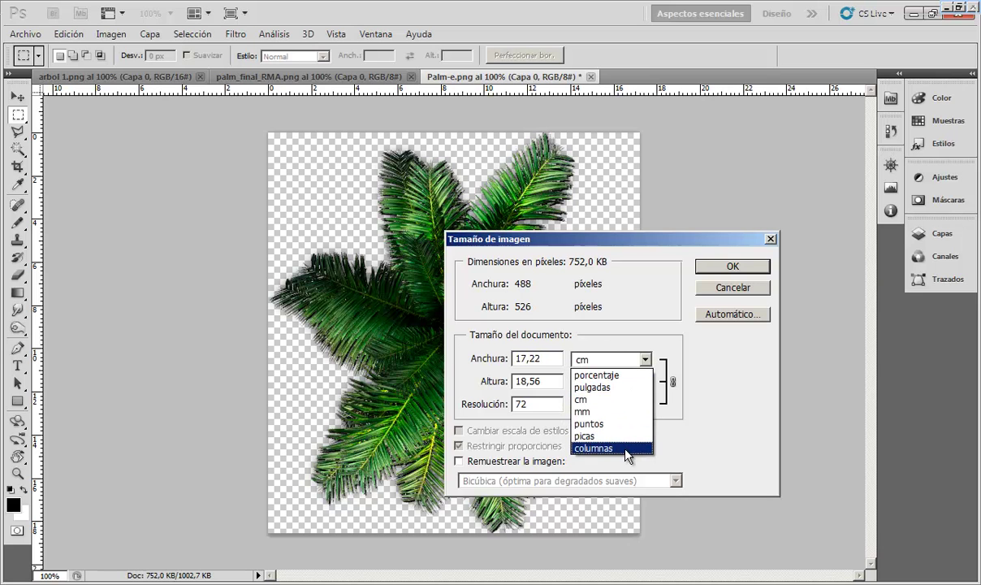
pyautogui.click(646, 360)
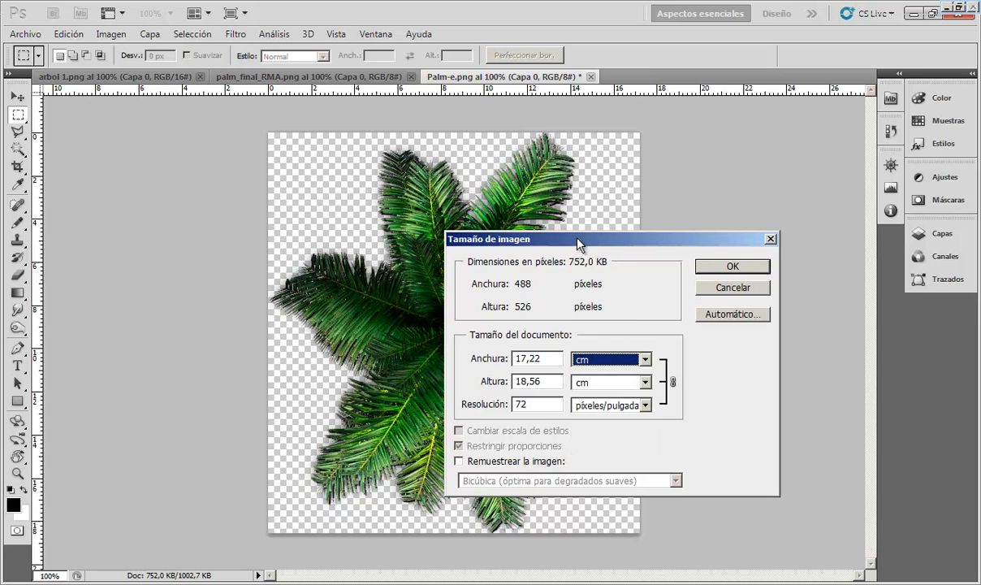
pyautogui.moveTo(577, 238); pyautogui.dragTo(734, 212)
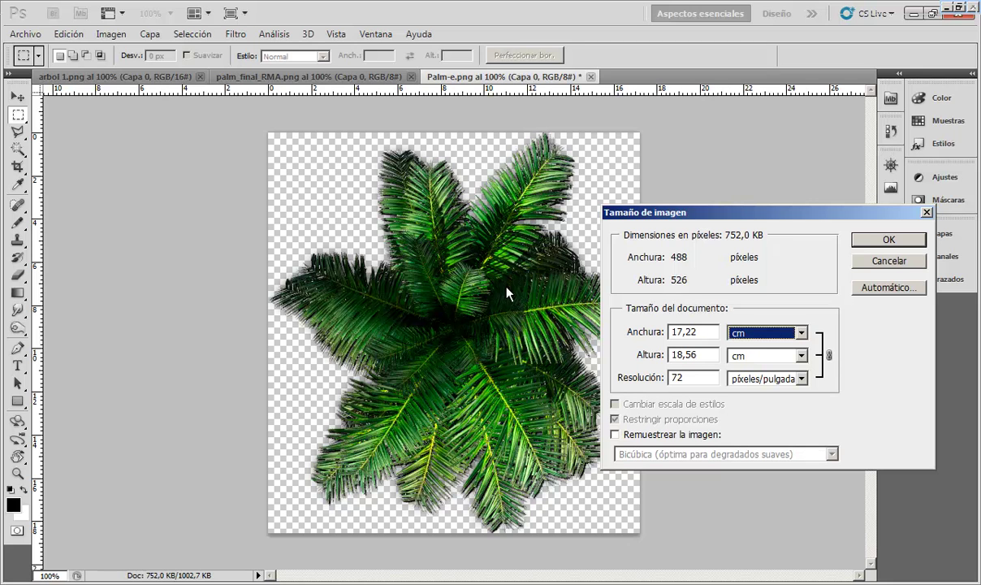
pyautogui.moveTo(715, 212); pyautogui.dragTo(608, 194)
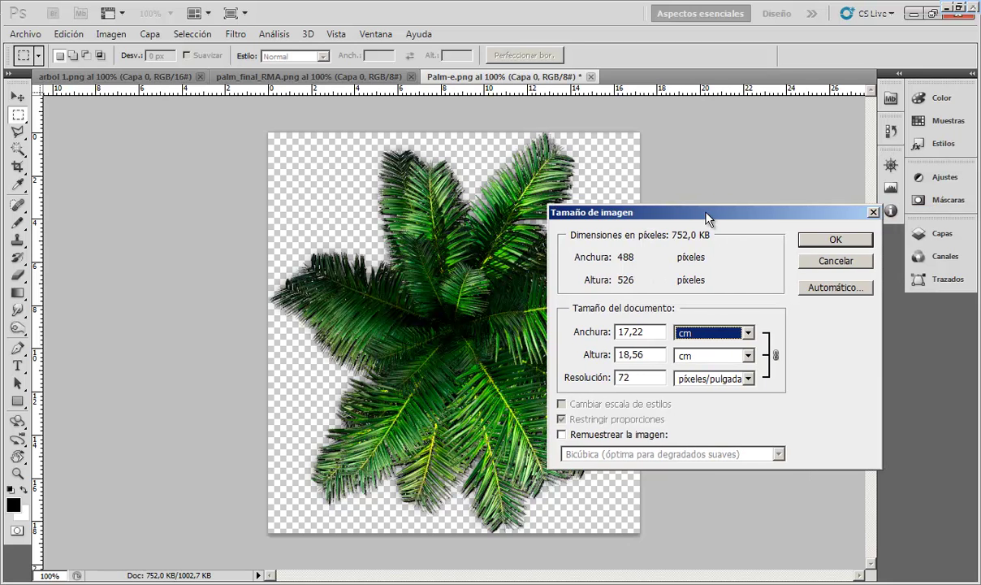
pyautogui.hotkey('shift', 'Tab')
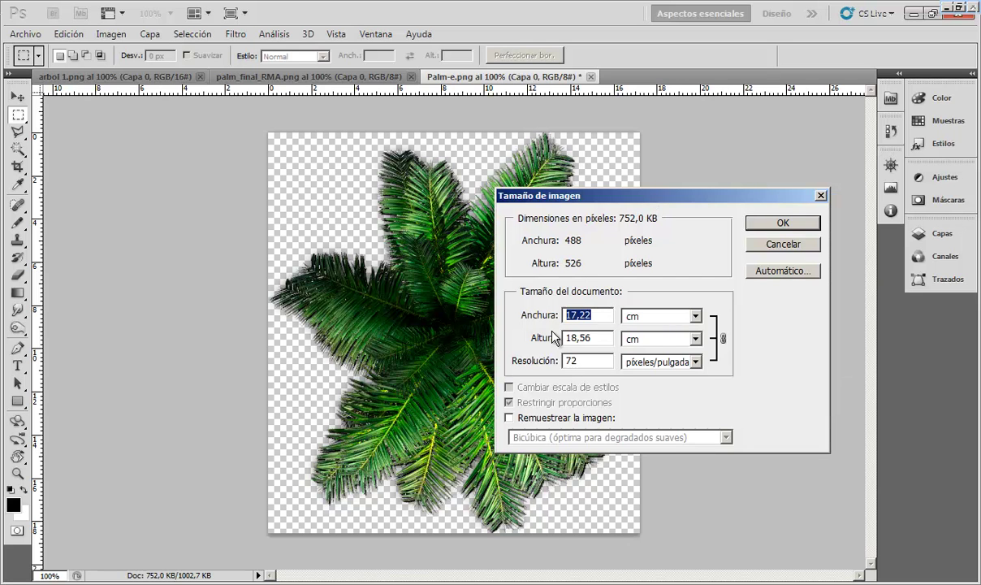
pyautogui.write('100')
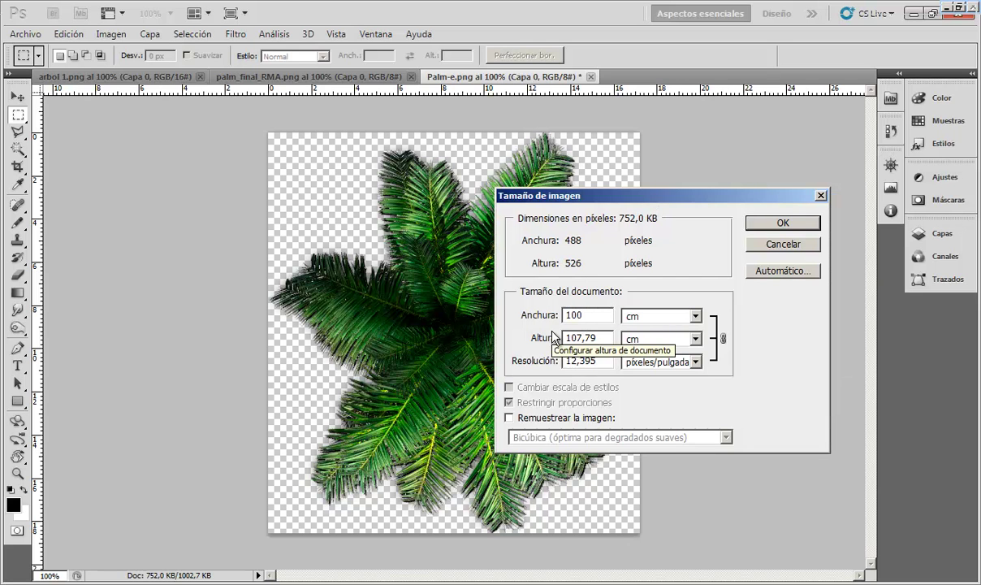
pyautogui.click(780, 223)
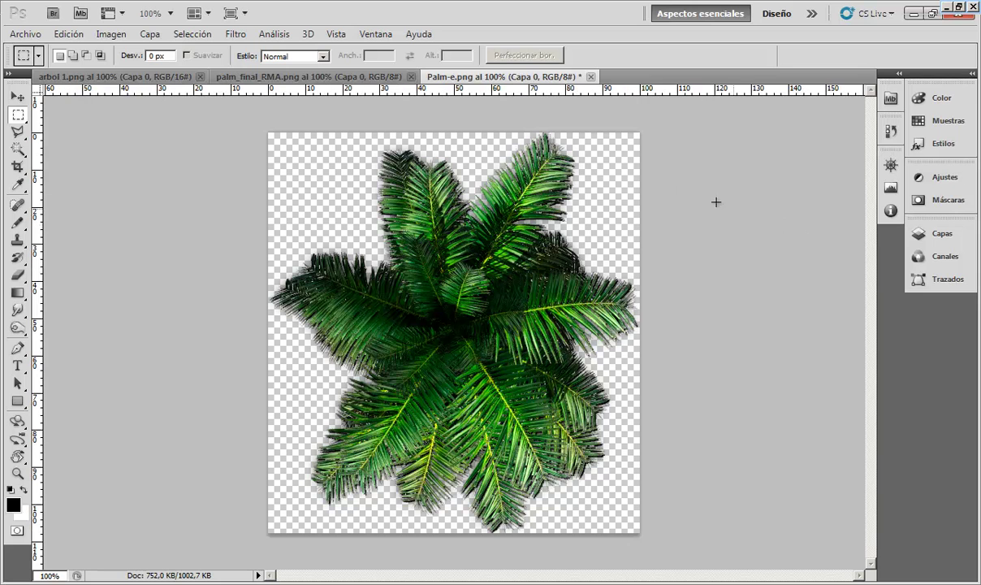
pyautogui.click(592, 76)
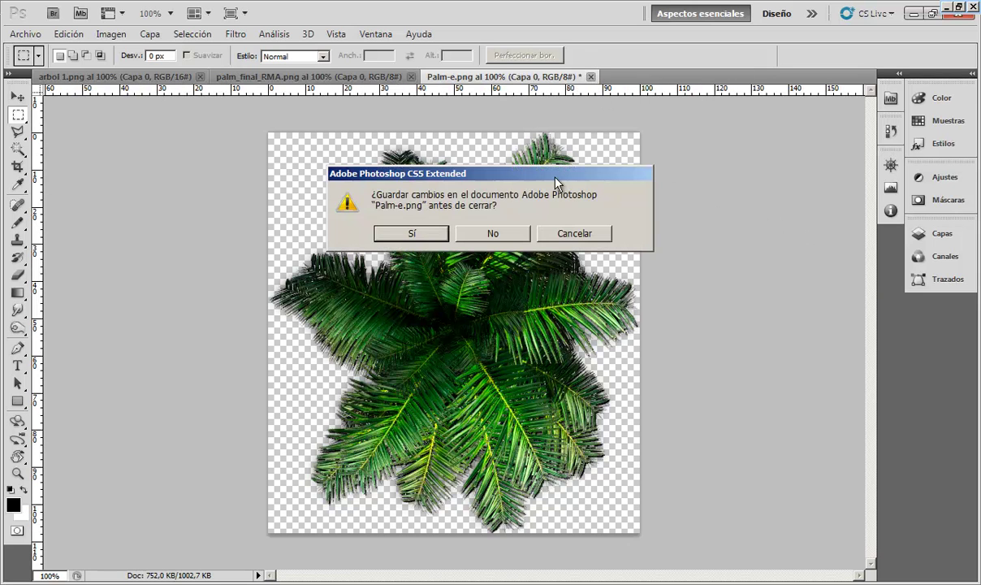
pyautogui.click(391, 233)
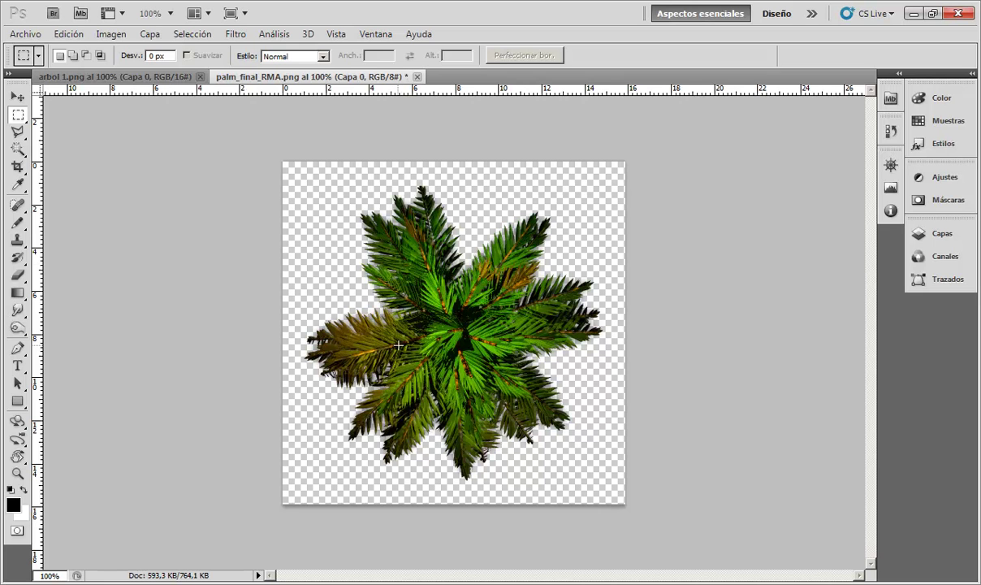
# Step: Trim the empty transparent border from palm_final_RMA.png
pyautogui.click(109, 35)
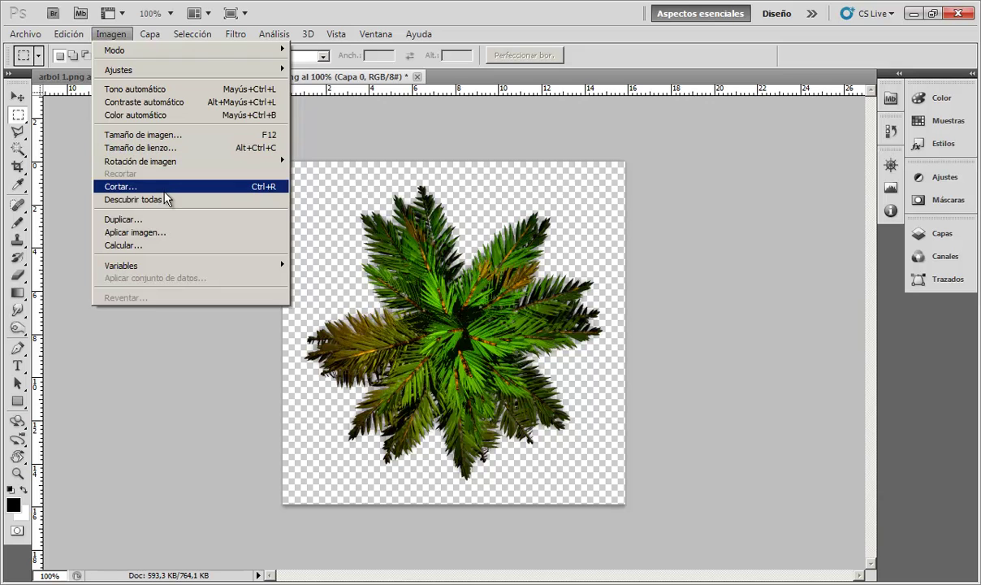
pyautogui.click(165, 193)
pyautogui.click(555, 169)
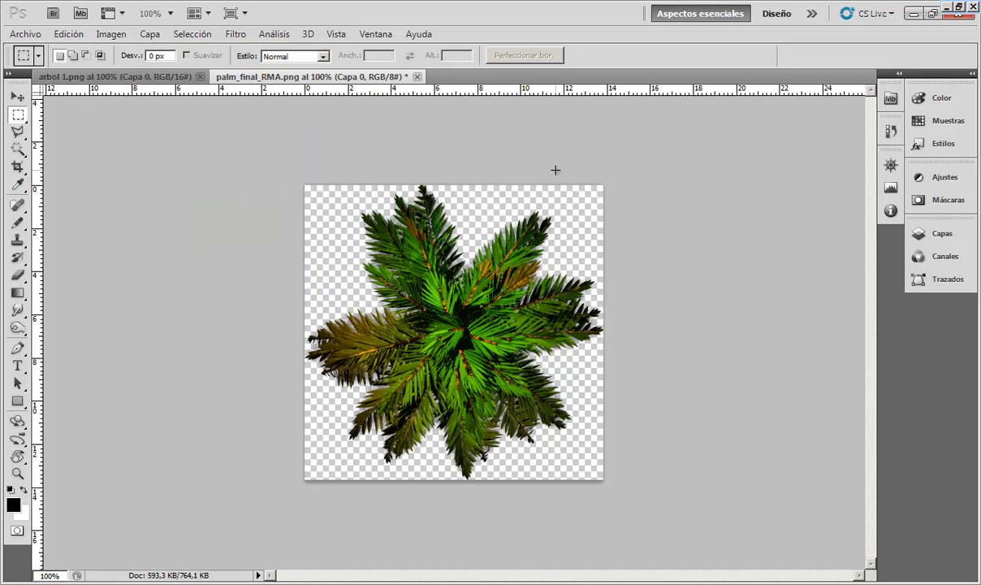
# Step: Set palm_final_RMA.png to 100 cm wide (98.72 cm tall) and close it
pyautogui.click(111, 34)
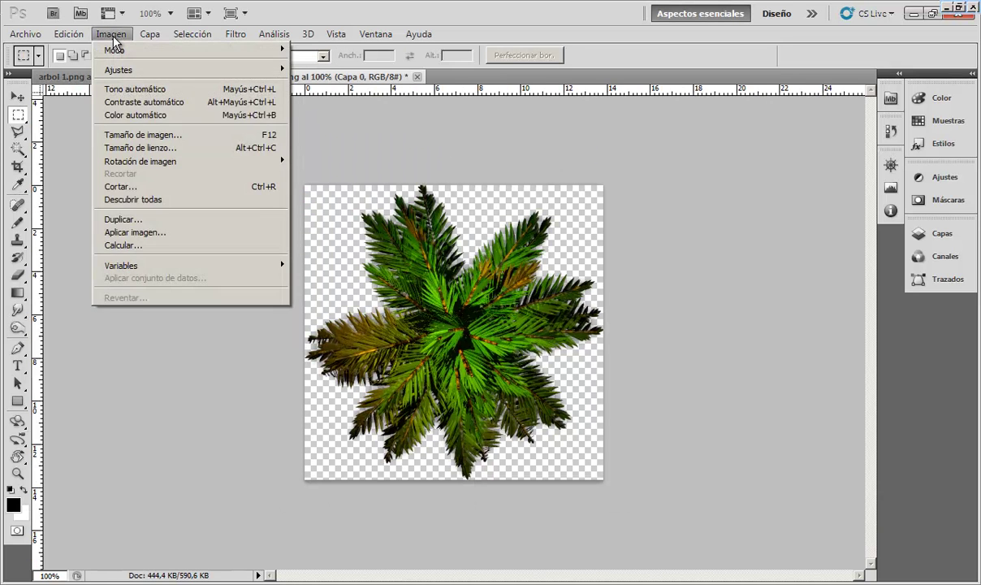
pyautogui.click(152, 135)
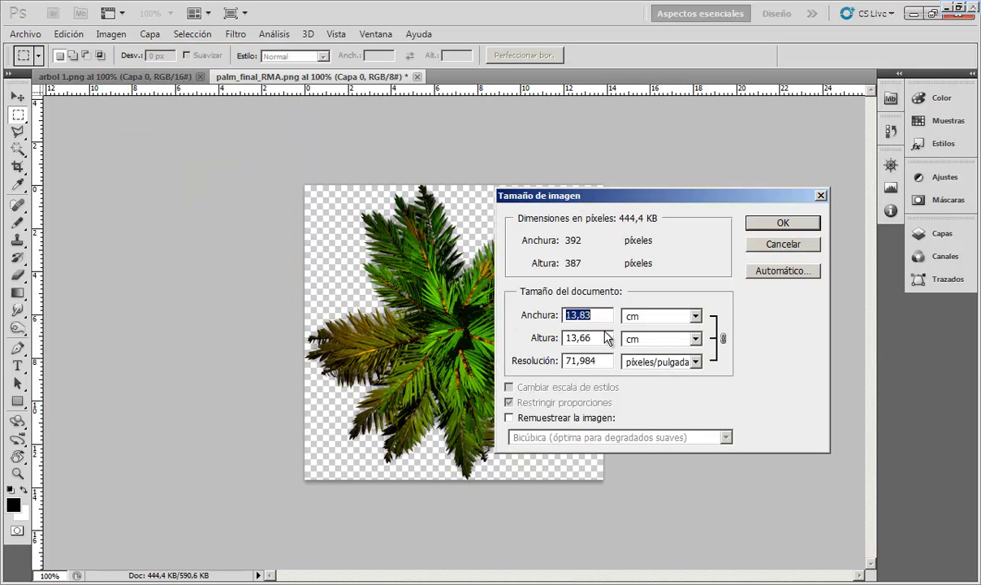
pyautogui.write('100')
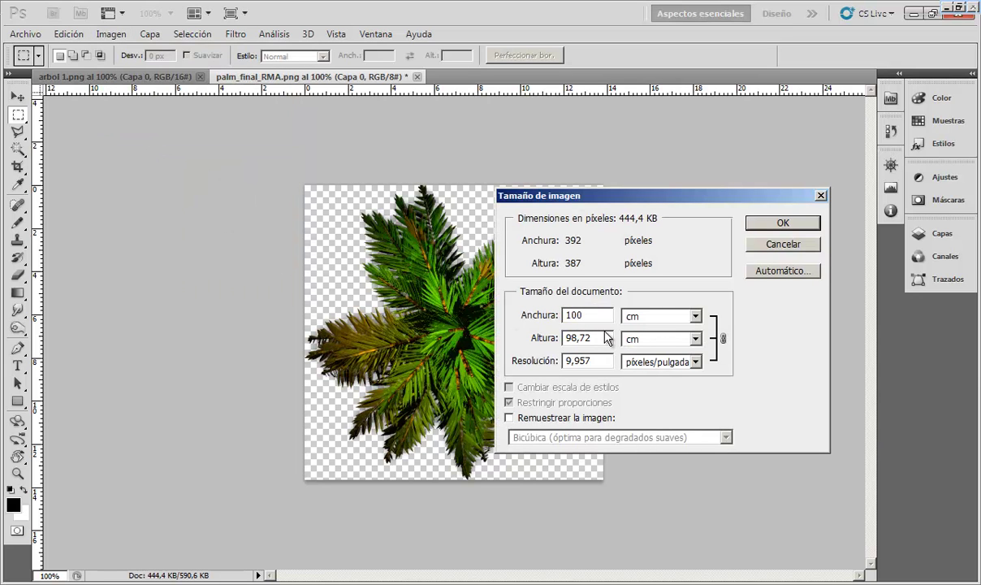
pyautogui.click(747, 221)
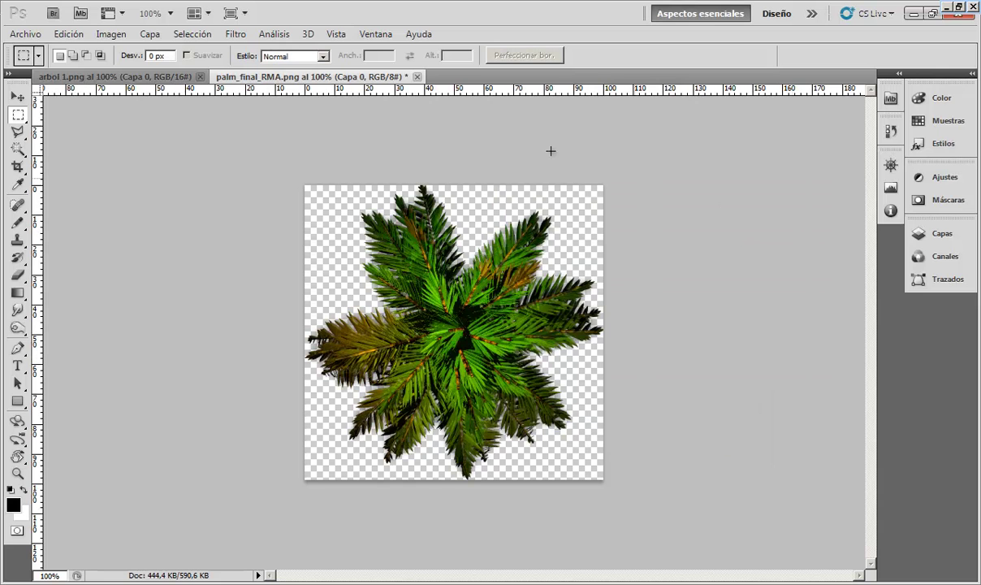
pyautogui.click(417, 78)
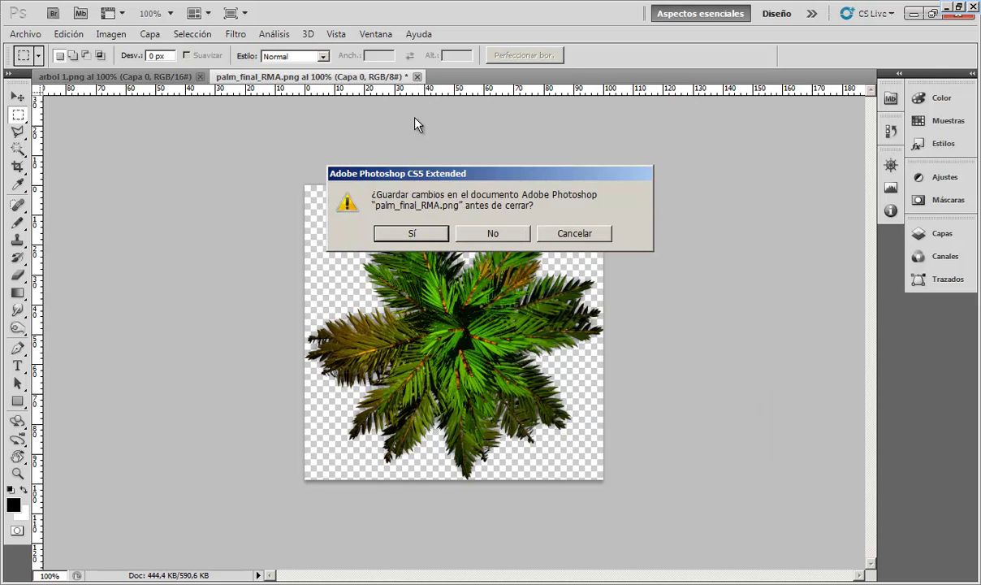
pyautogui.click(390, 218)
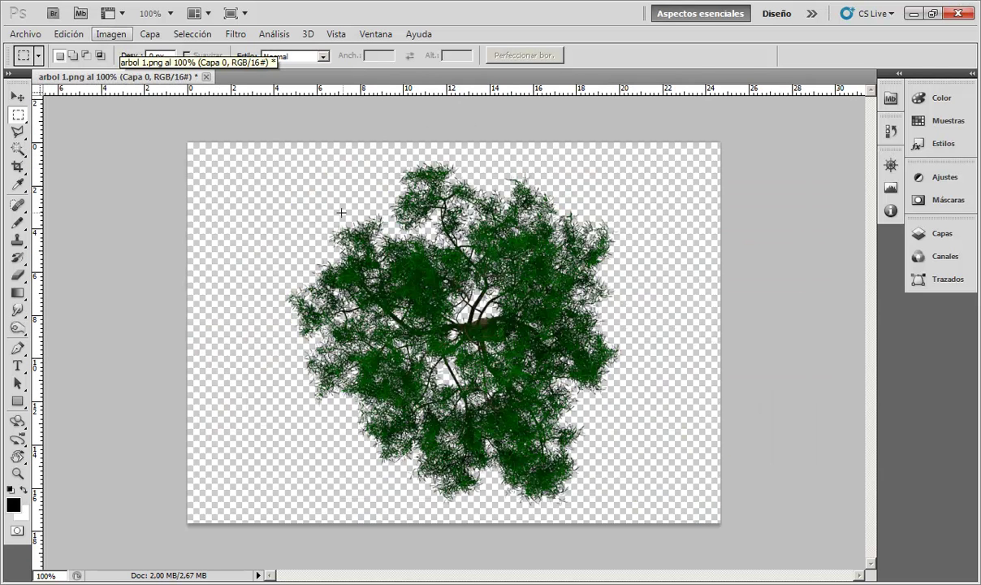
# Step: Trim the empty transparent border from arbol 1.png
pyautogui.click(111, 34)
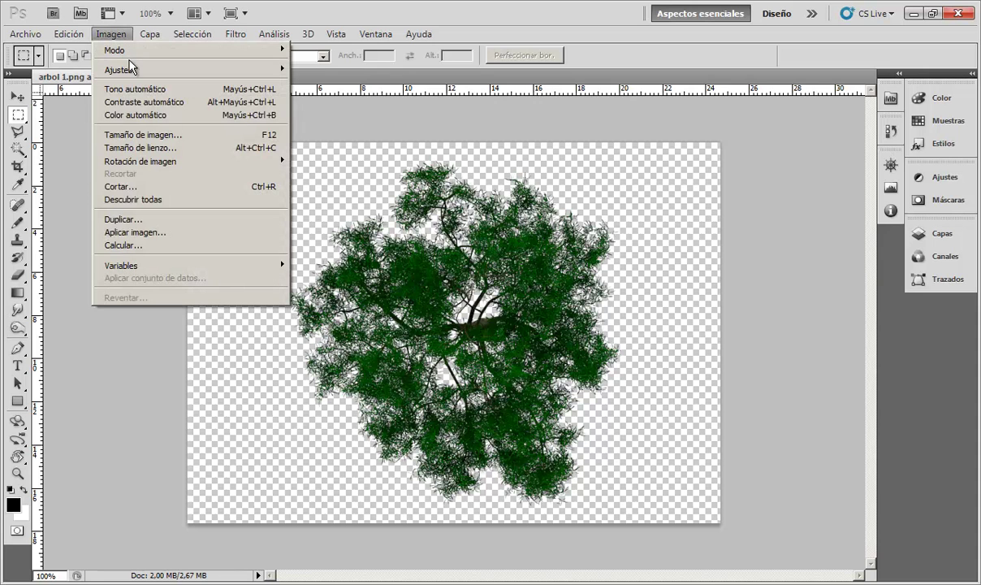
pyautogui.click(147, 187)
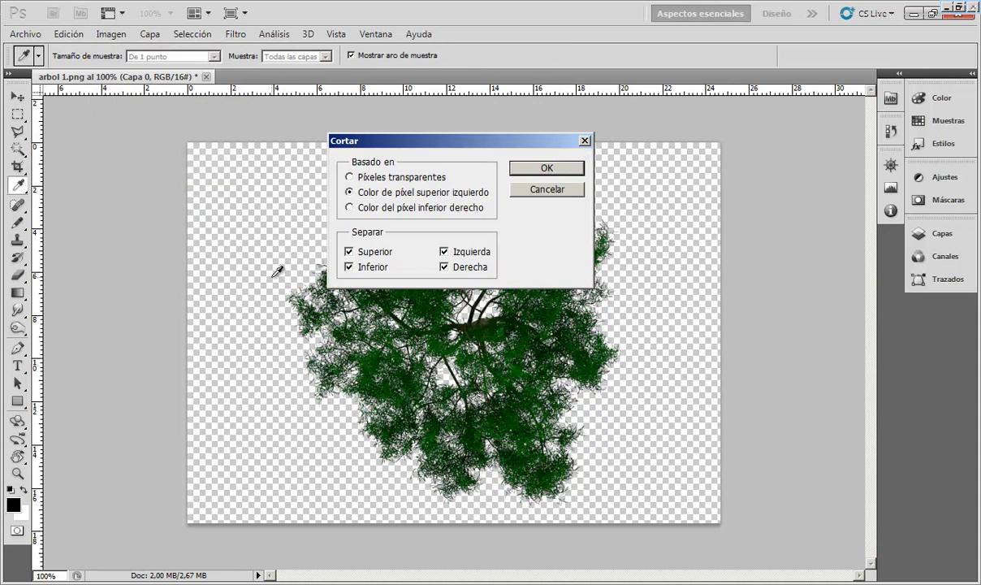
pyautogui.click(568, 172)
pyautogui.press('m')
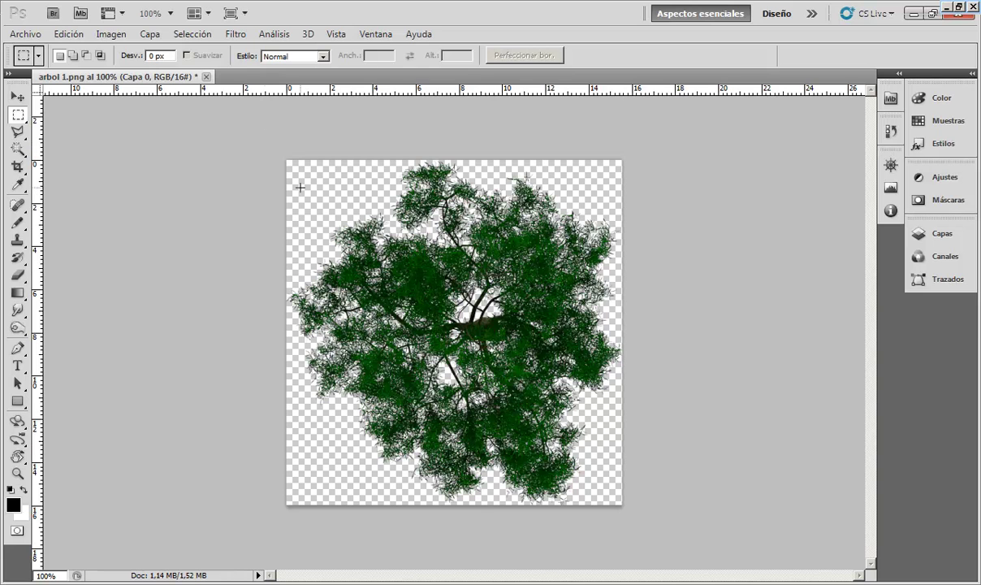
# Step: Set arbol 1.png to 200 cm wide, close it, and switch back to AutoCAD
pyautogui.click(123, 37)
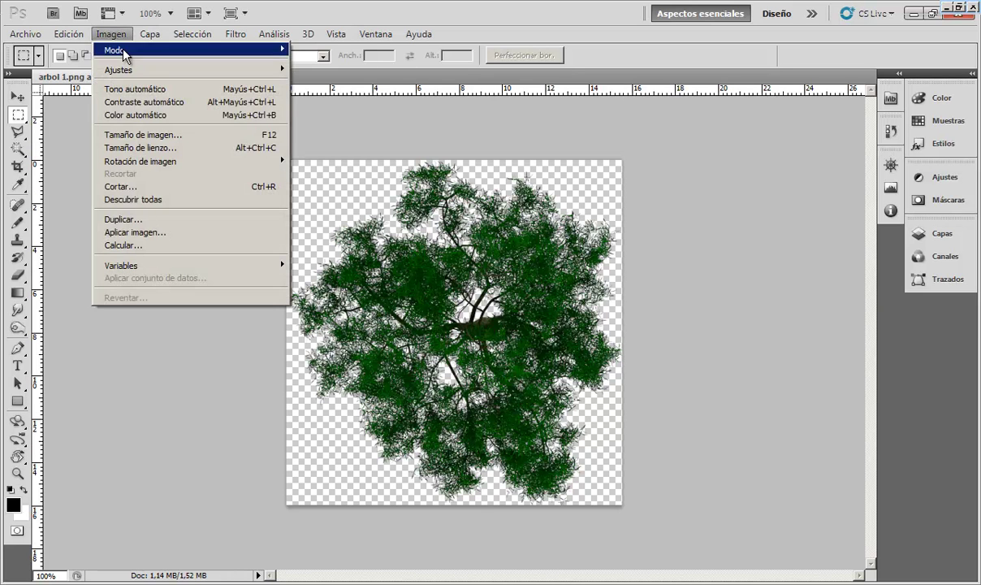
pyautogui.click(140, 132)
pyautogui.moveTo(699, 198); pyautogui.dragTo(656, 200)
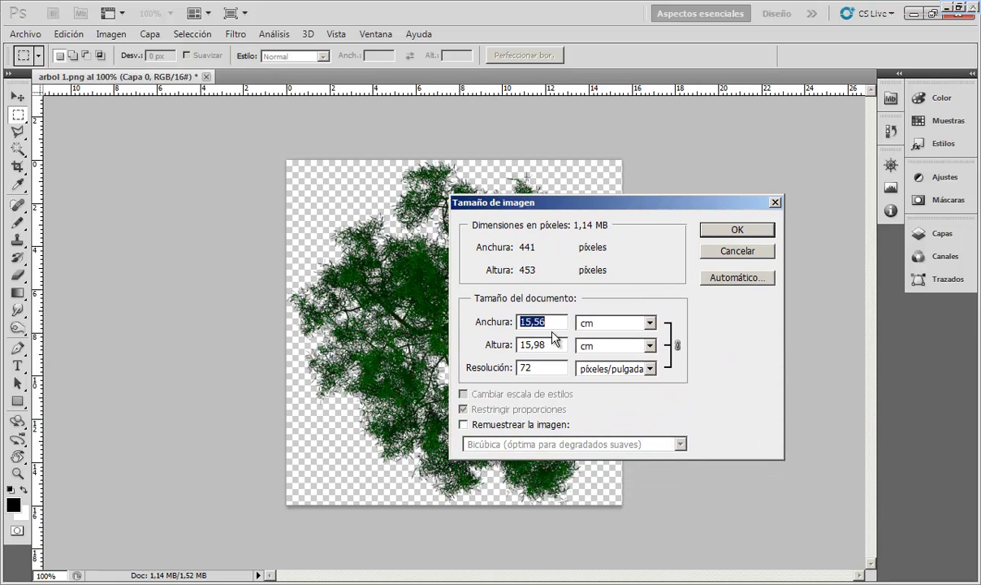
pyautogui.write('200')
pyautogui.click(735, 231)
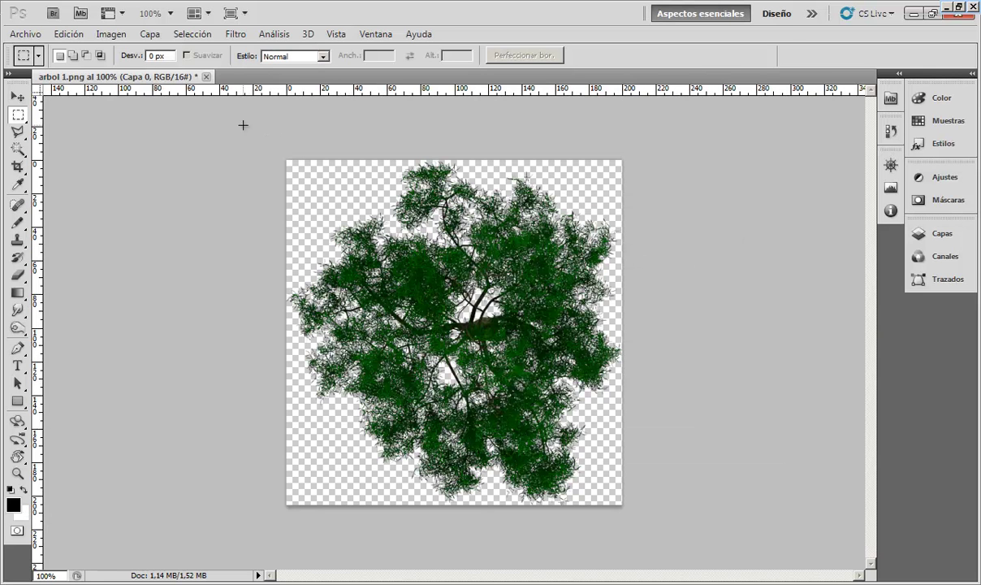
pyautogui.click(206, 76)
pyautogui.click(398, 232)
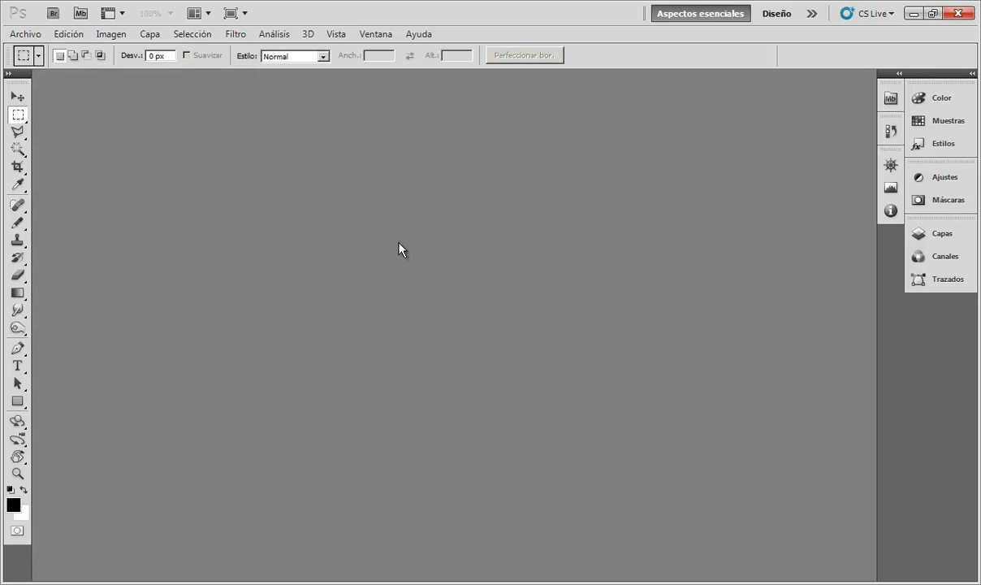
pyautogui.hotkey('alt', 'Tab')
pyautogui.hotkey('alt', 'Tab')
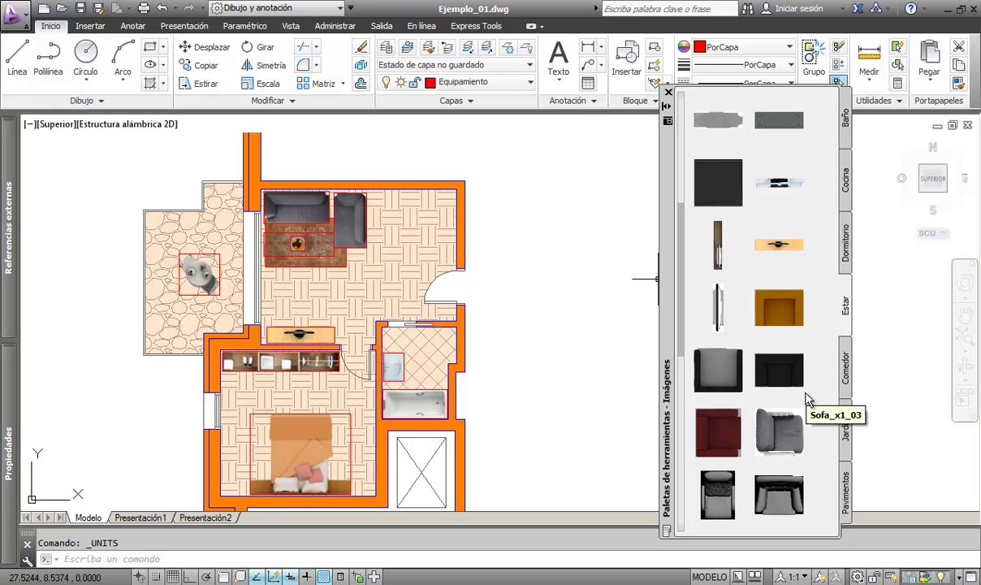
# Step: Add an empty Vegetación palette to the Imágenes palette set, then launch DesignCenter with Ctrl+2
pyautogui.rightClick(826, 514)
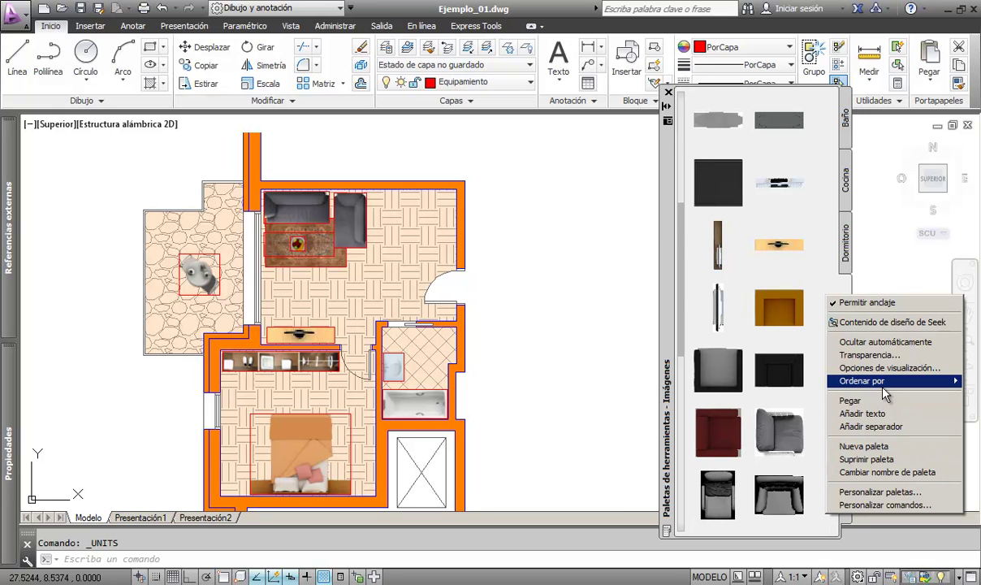
pyautogui.click(868, 447)
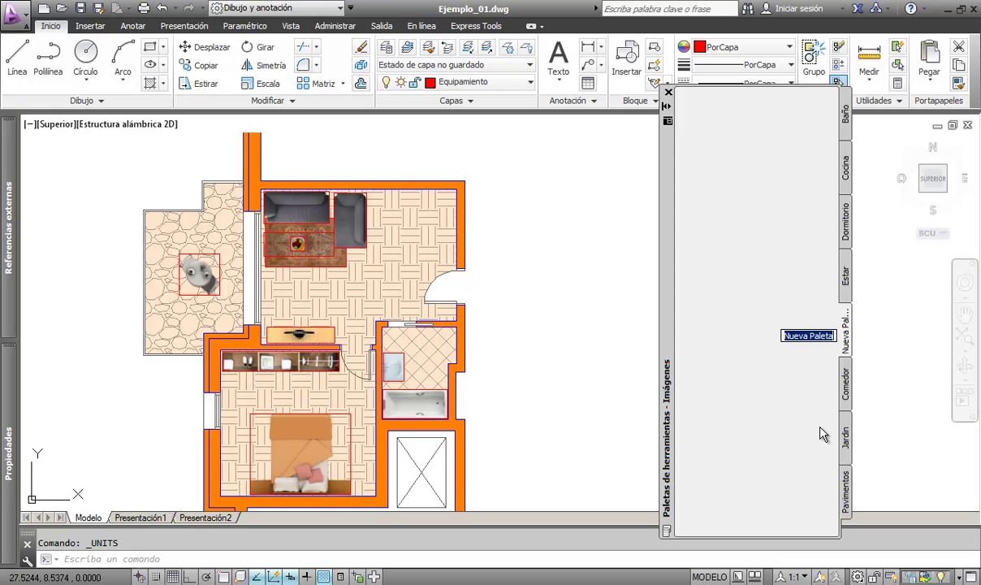
pyautogui.write('Vege')
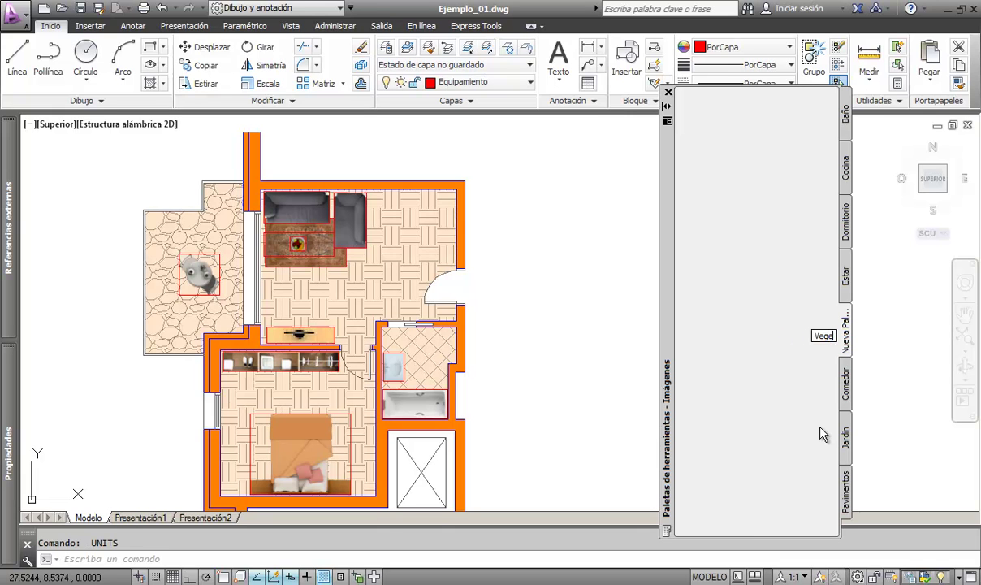
pyautogui.write('tación')
pyautogui.press('Return')
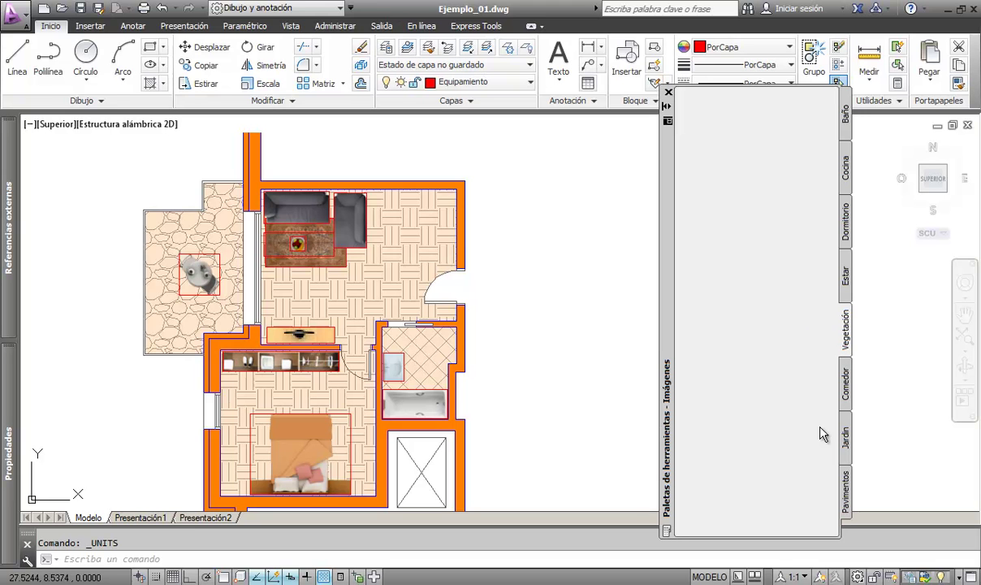
pyautogui.hotkey('ctrl', '2')
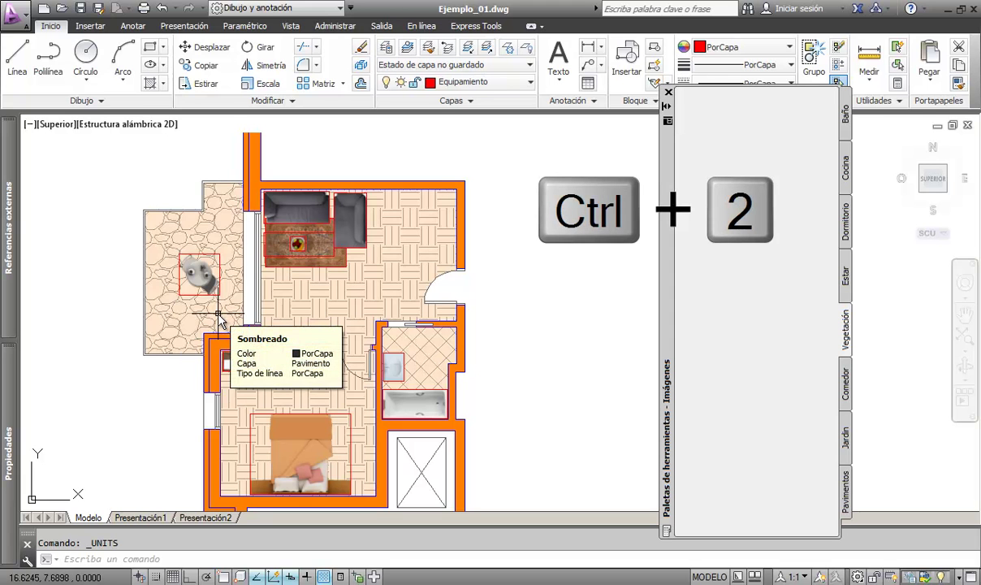
pyautogui.hotkey('ctrl', '2')
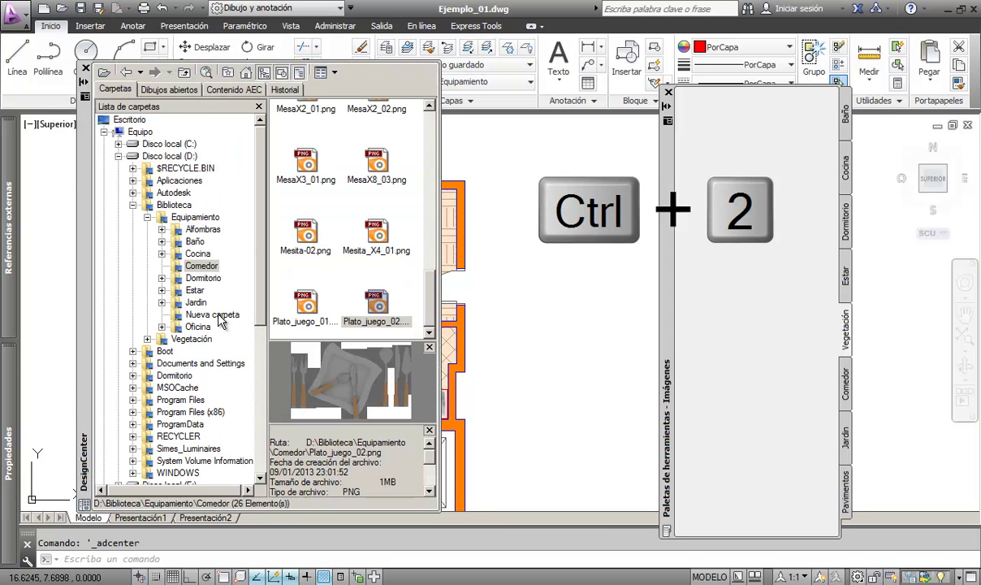
# Step: Navigate DesignCenter to D:\Biblioteca\Vegetación
pyautogui.click(133, 206)
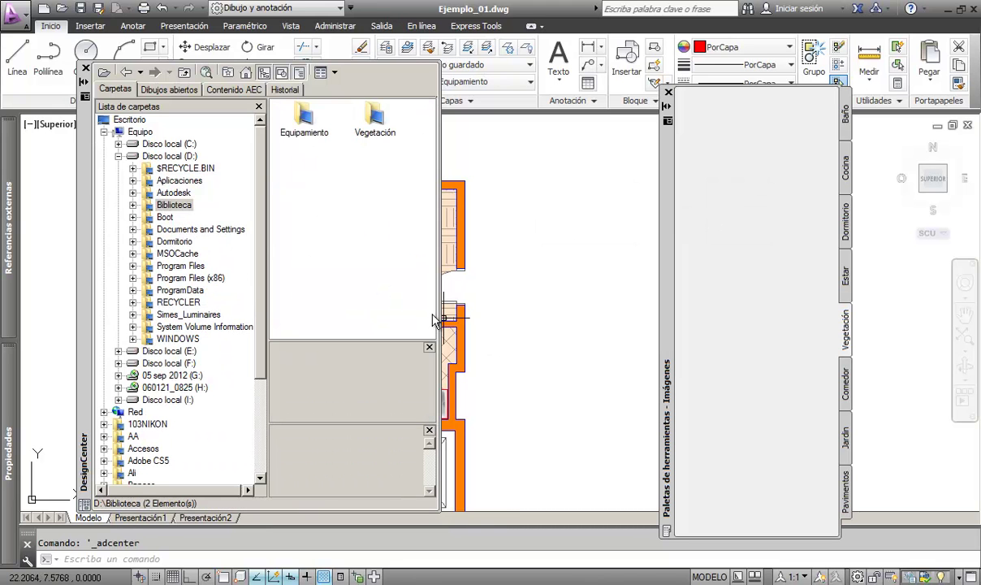
pyautogui.click(170, 157)
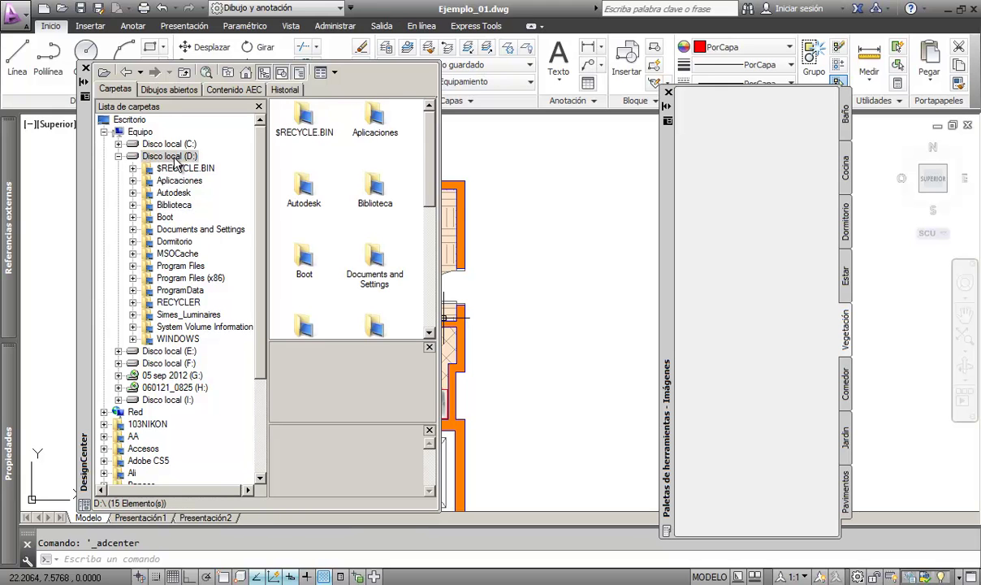
pyautogui.doubleClick(382, 199)
pyautogui.doubleClick(375, 118)
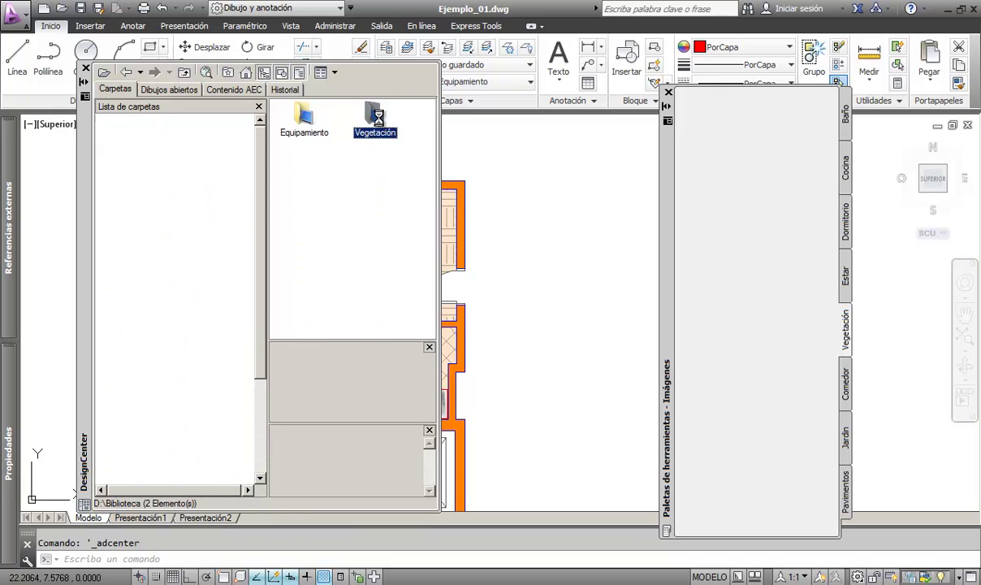
# Step: Preview arbol 1, arbol_03, palm_final_RMA and Palm-e, then select arbol 1.png
pyautogui.click(300, 136)
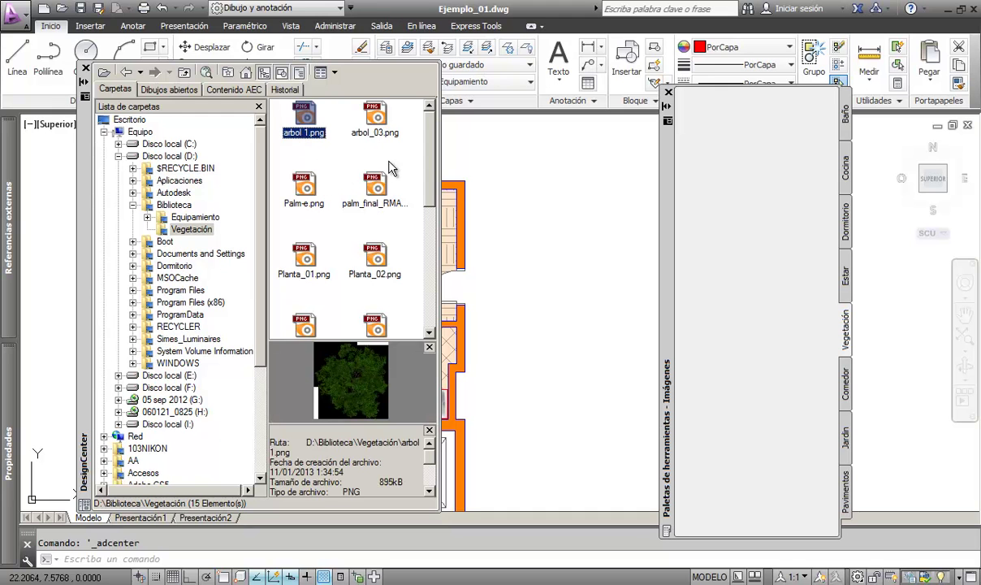
pyautogui.click(370, 127)
pyautogui.click(376, 188)
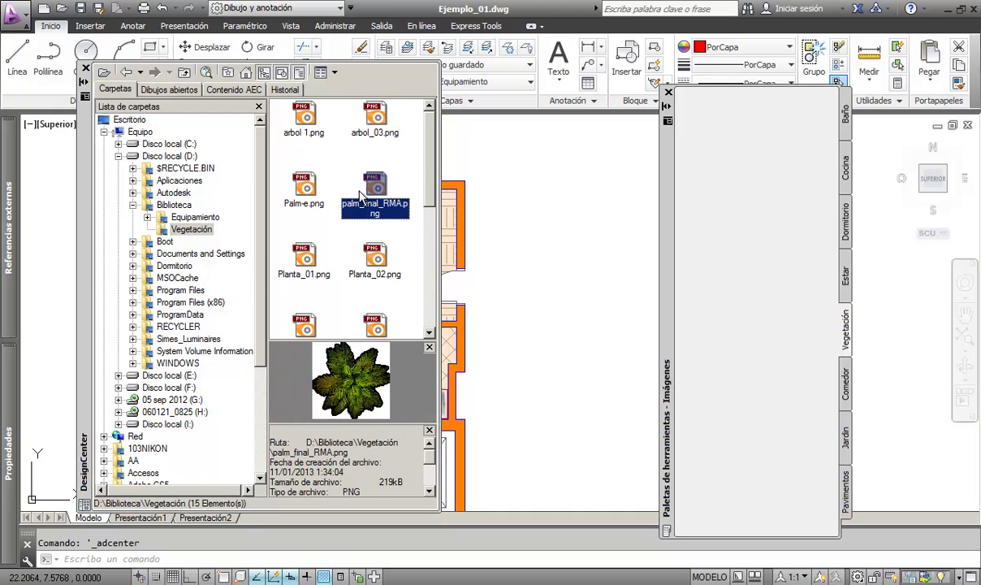
pyautogui.click(315, 195)
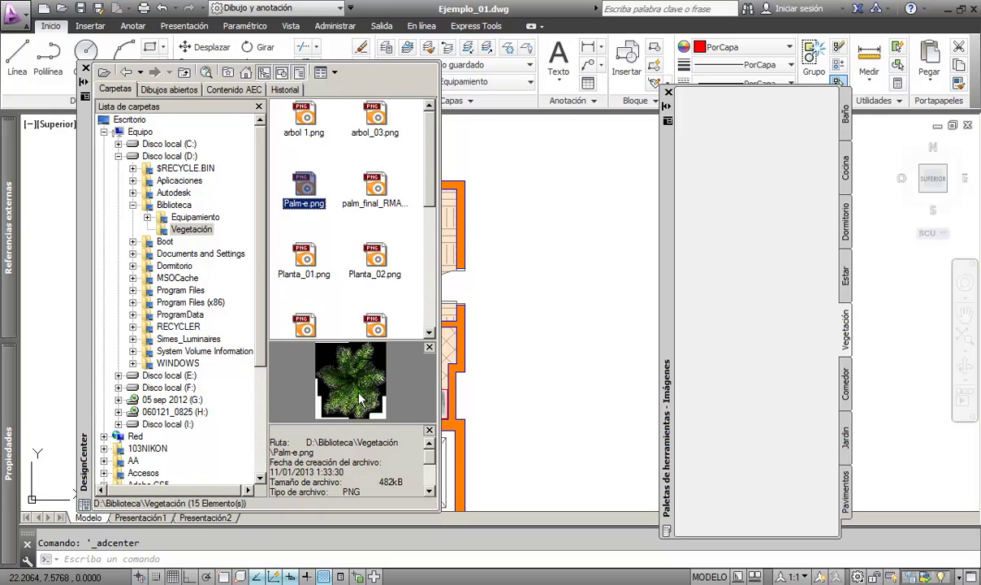
pyautogui.click(307, 121)
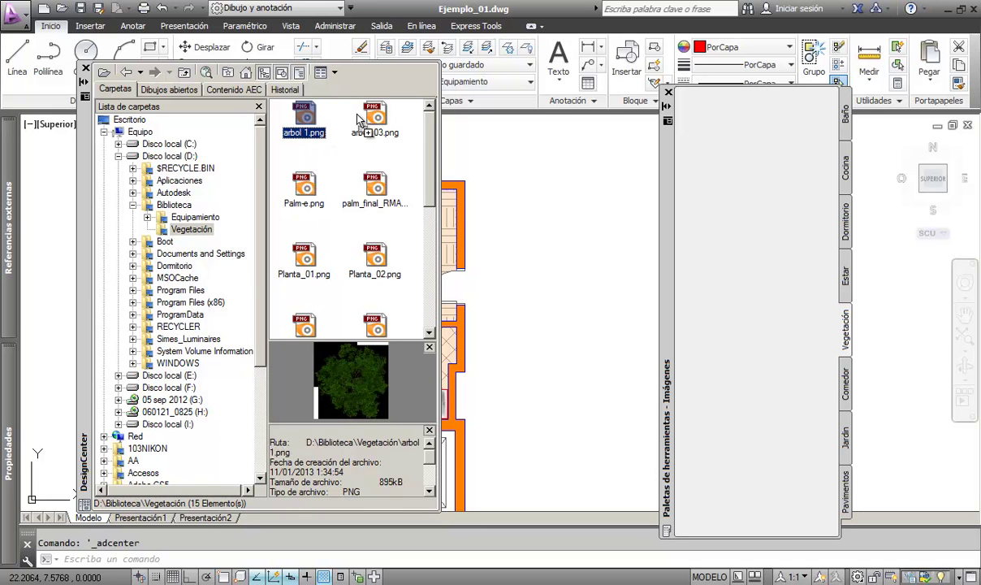
# Step: Add arbol 1, arbol_03, Palm-e, palm_final_RMA, Planta_01 and Planta_02 to the Vegetación palette
pyautogui.moveTo(360, 119); pyautogui.dragTo(748, 157)
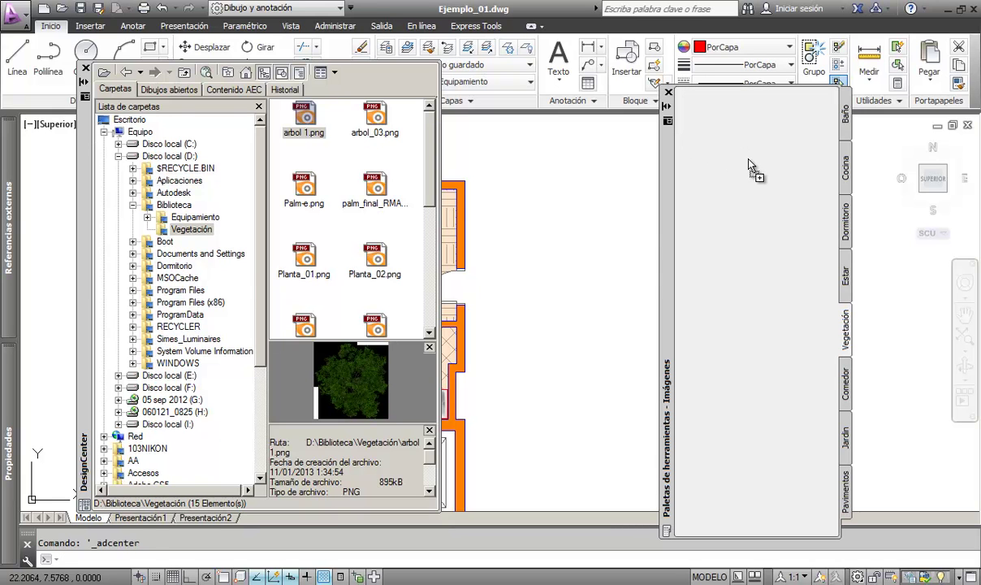
pyautogui.moveTo(378, 117); pyautogui.dragTo(341, 186)
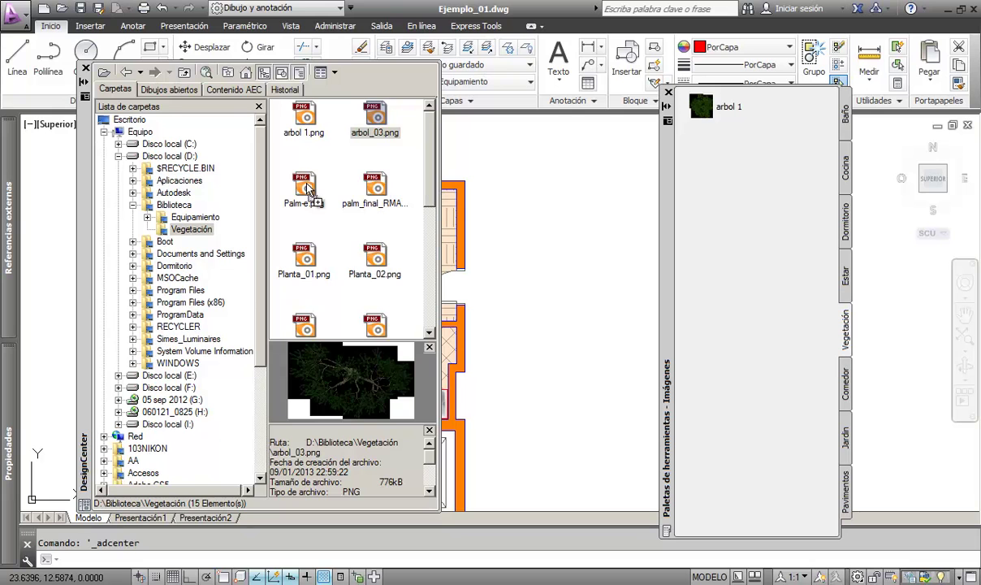
pyautogui.moveTo(304, 185); pyautogui.dragTo(718, 188)
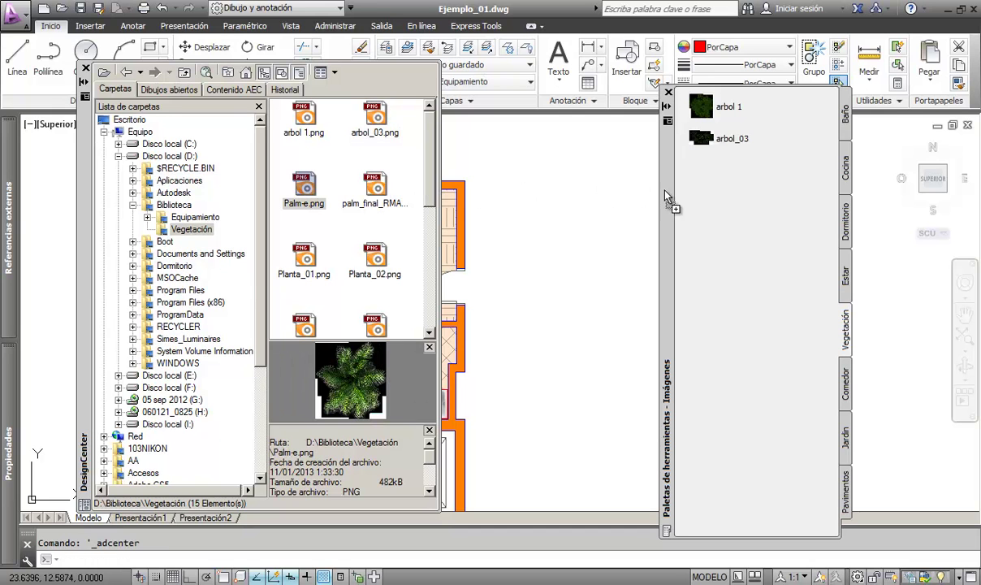
pyautogui.moveTo(374, 187); pyautogui.dragTo(721, 205)
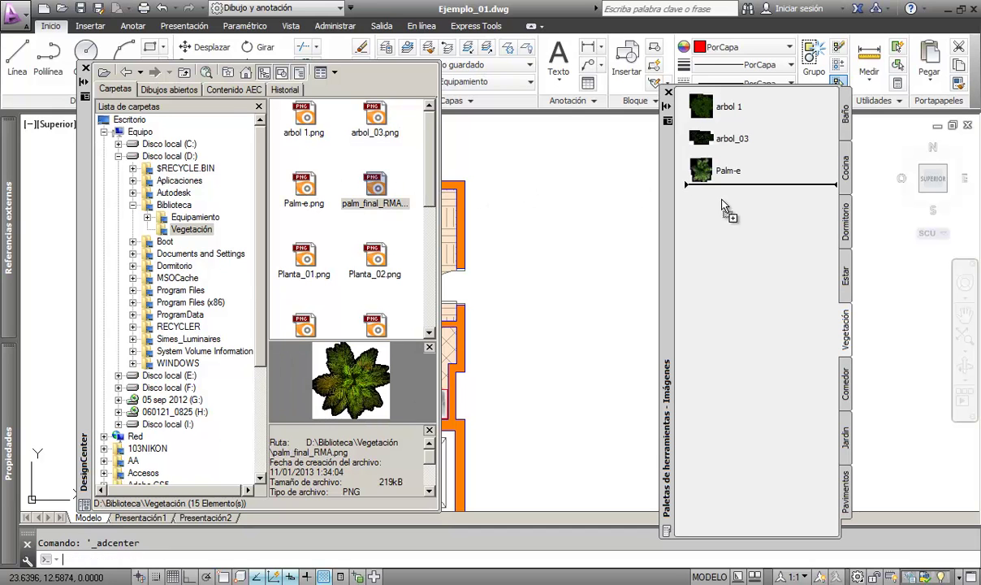
pyautogui.moveTo(310, 258)
pyautogui.mouseDown()
pyautogui.moveTo(395, 281)
pyautogui.moveTo(722, 235)
pyautogui.mouseUp()
pyautogui.moveTo(375, 260)
pyautogui.mouseDown()
pyautogui.moveTo(683, 340)
pyautogui.moveTo(674, 252)
pyautogui.mouseUp()
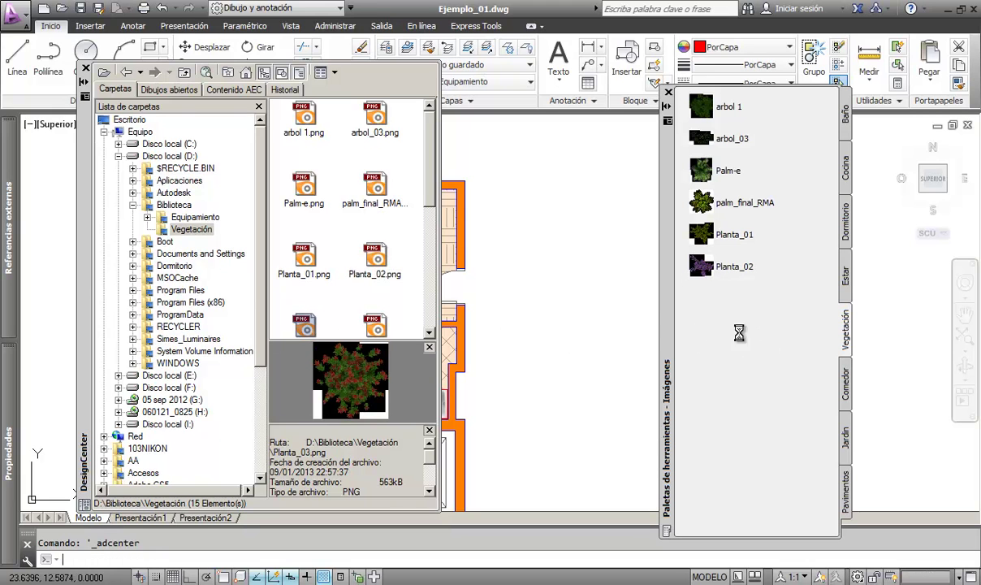
# Step: Add Planta_04 through Planta_08 to the palette and close DesignCenter
pyautogui.scroll(-1, 430, 171)
pyautogui.scroll(-3, 430, 171)
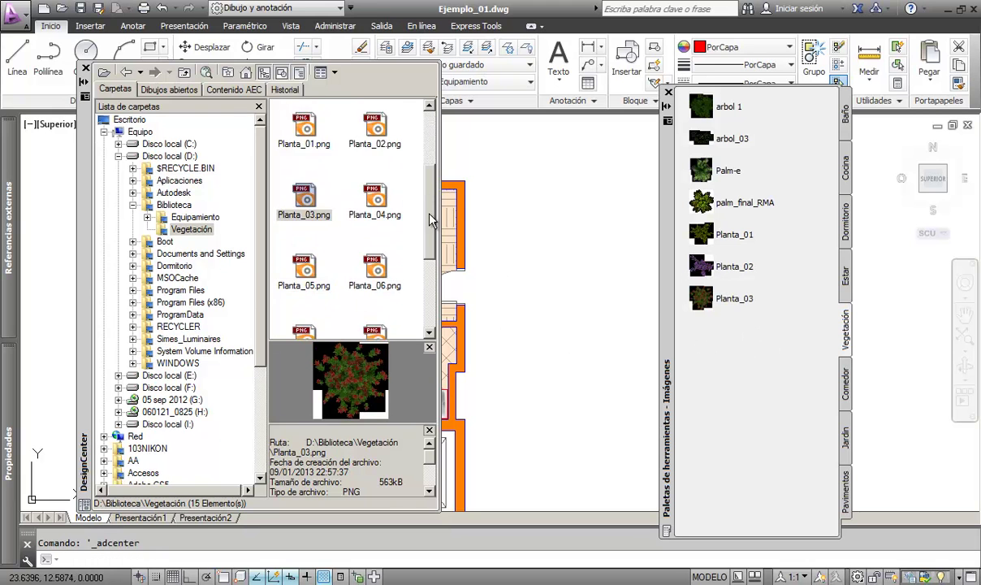
pyautogui.scroll(-1, 406, 172)
pyautogui.moveTo(387, 172)
pyautogui.mouseDown()
pyautogui.moveTo(338, 268)
pyautogui.moveTo(420, 284)
pyautogui.moveTo(714, 390)
pyautogui.mouseUp()
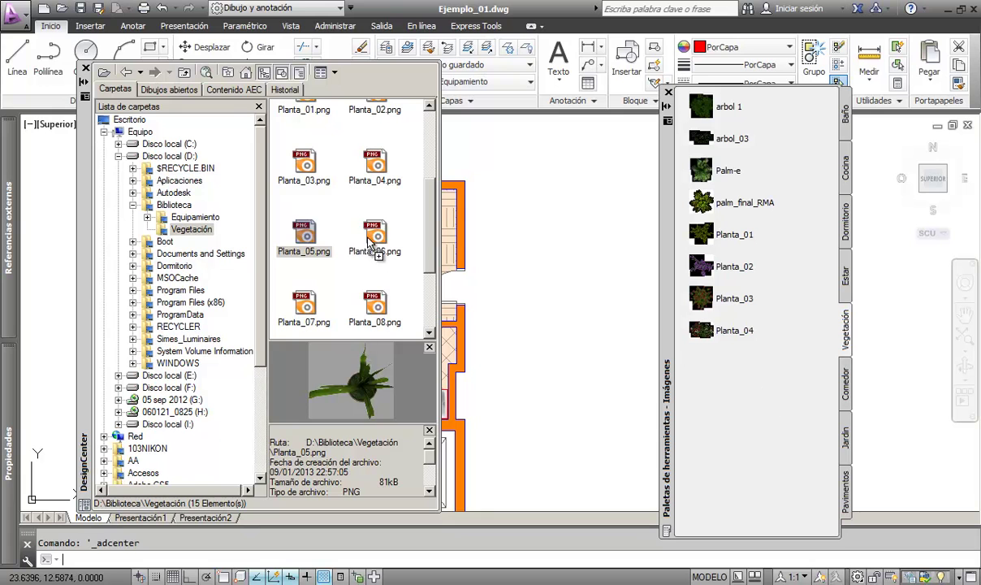
pyautogui.moveTo(374, 236); pyautogui.dragTo(718, 406)
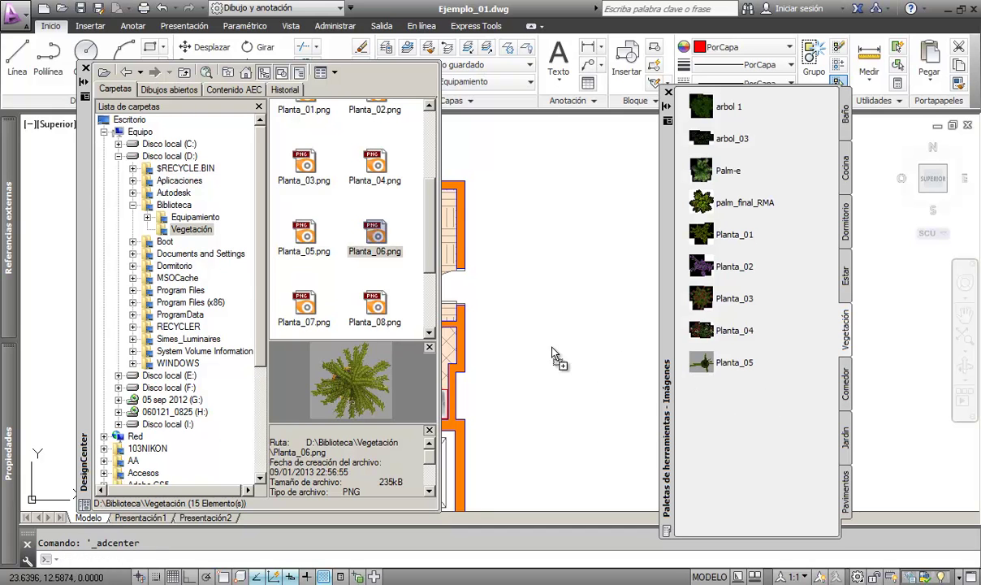
pyautogui.click(307, 309)
pyautogui.moveTo(307, 309)
pyautogui.mouseDown()
pyautogui.moveTo(376, 313)
pyautogui.moveTo(715, 423)
pyautogui.mouseUp()
pyautogui.moveTo(374, 304)
pyautogui.mouseDown()
pyautogui.moveTo(737, 461)
pyautogui.moveTo(731, 454)
pyautogui.mouseUp()
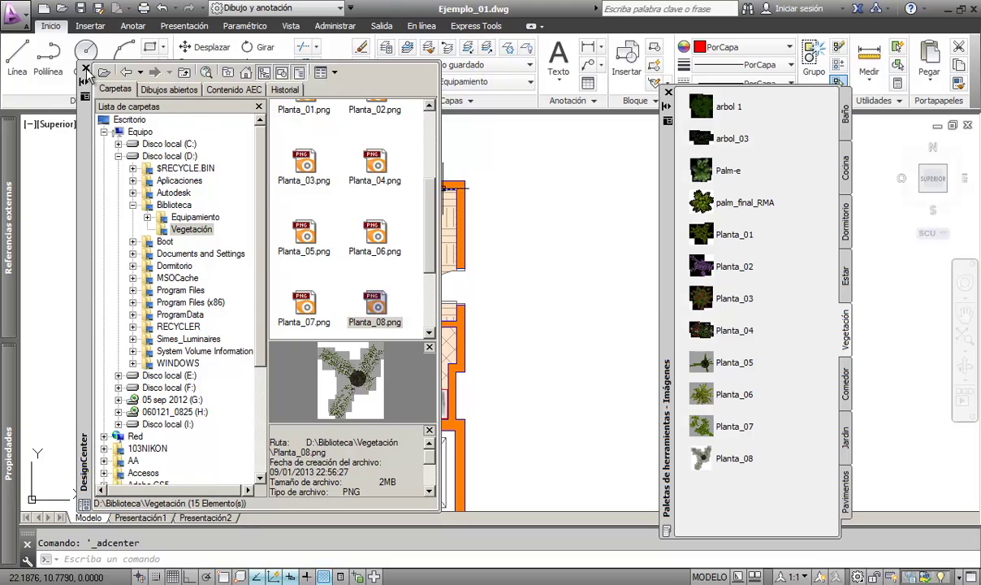
pyautogui.click(86, 69)
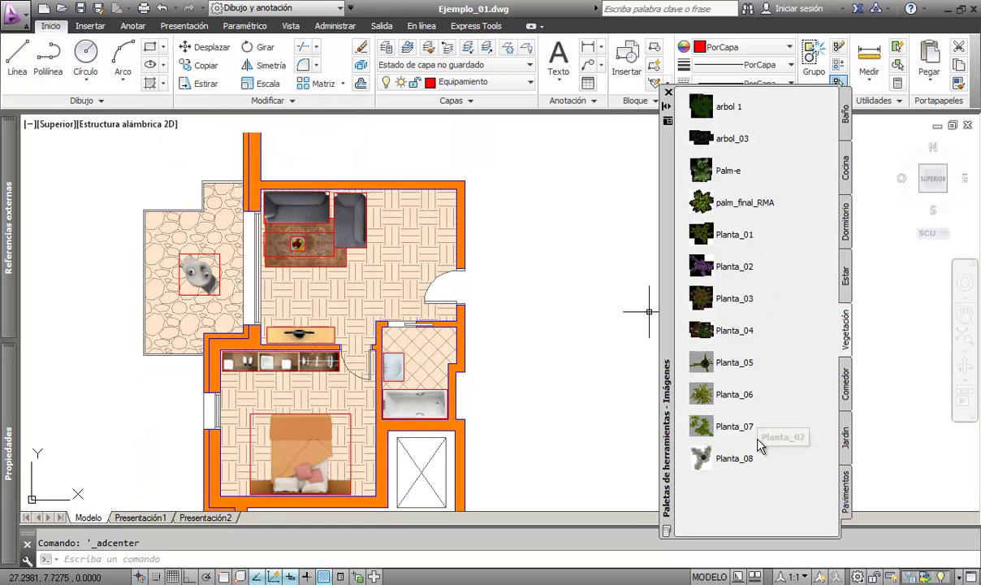
# Step: Switch the Vegetación palette's View Options to Icon only with the image size at maximum
pyautogui.rightClick(804, 492)
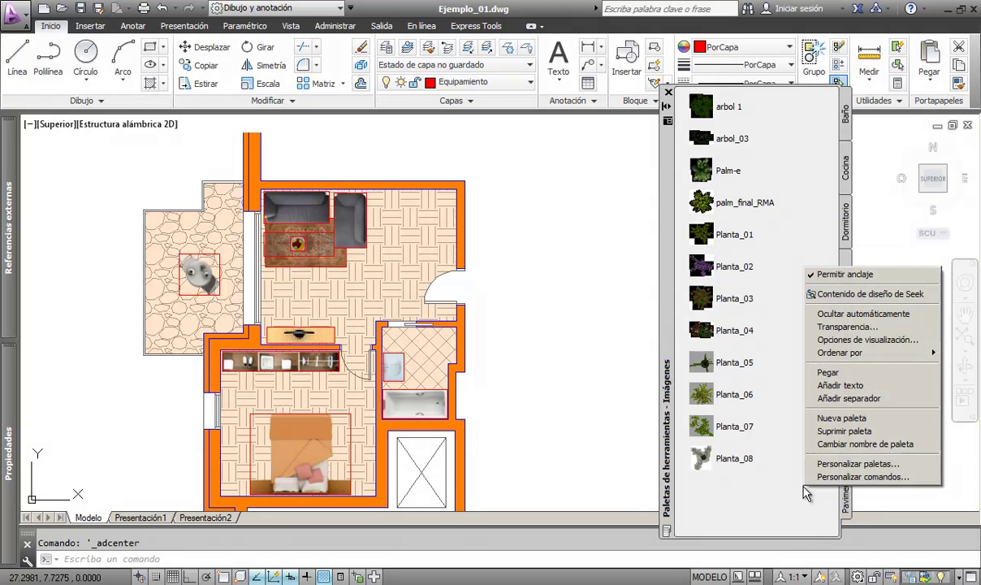
pyautogui.click(851, 341)
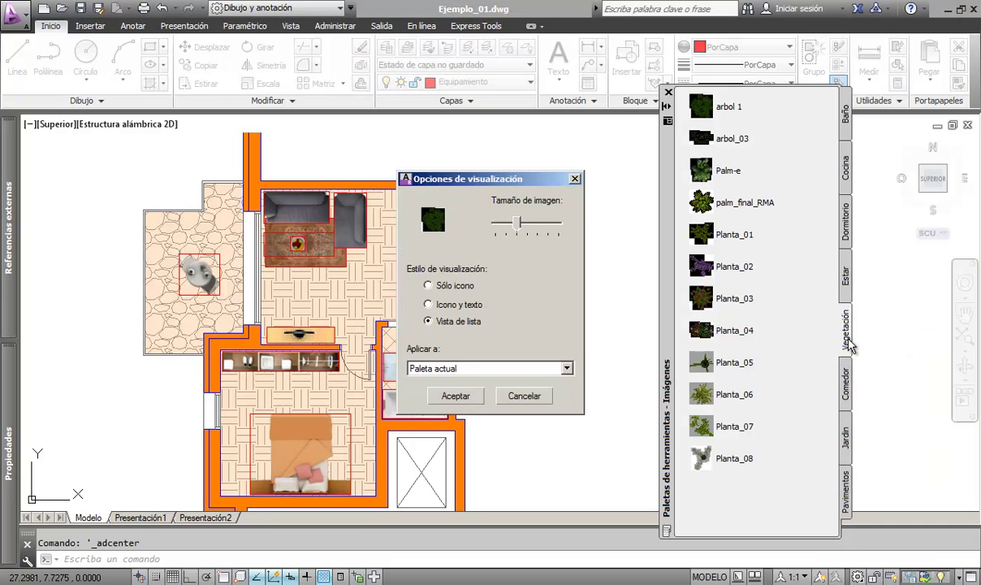
pyautogui.moveTo(520, 224); pyautogui.dragTo(566, 222)
pyautogui.click(428, 286)
pyautogui.click(456, 397)
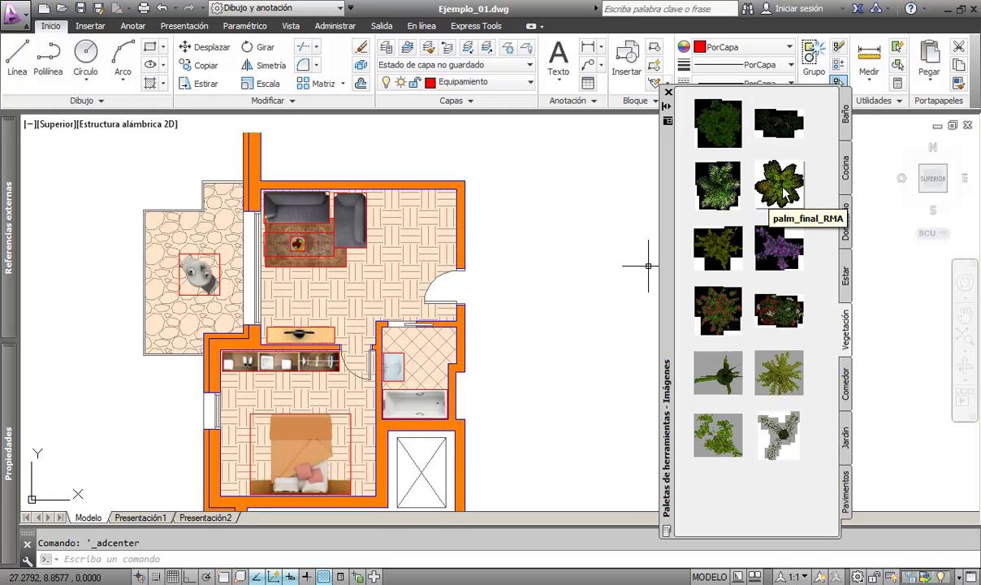
# Step: Place the palm_final_RMA plant at the top of the terrace
pyautogui.moveTo(759, 191); pyautogui.dragTo(196, 257)
pyautogui.click(188, 254)
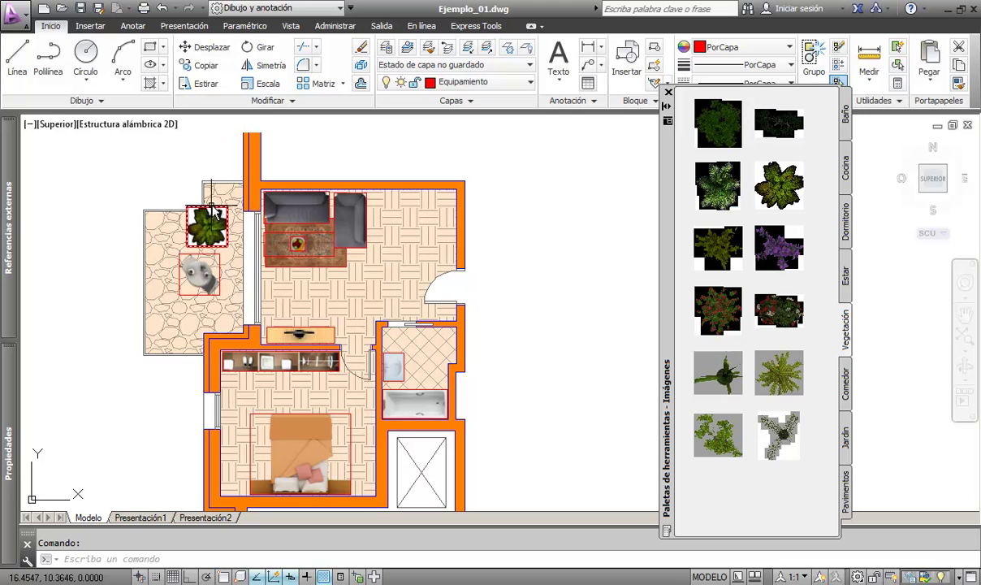
pyautogui.click(207, 215)
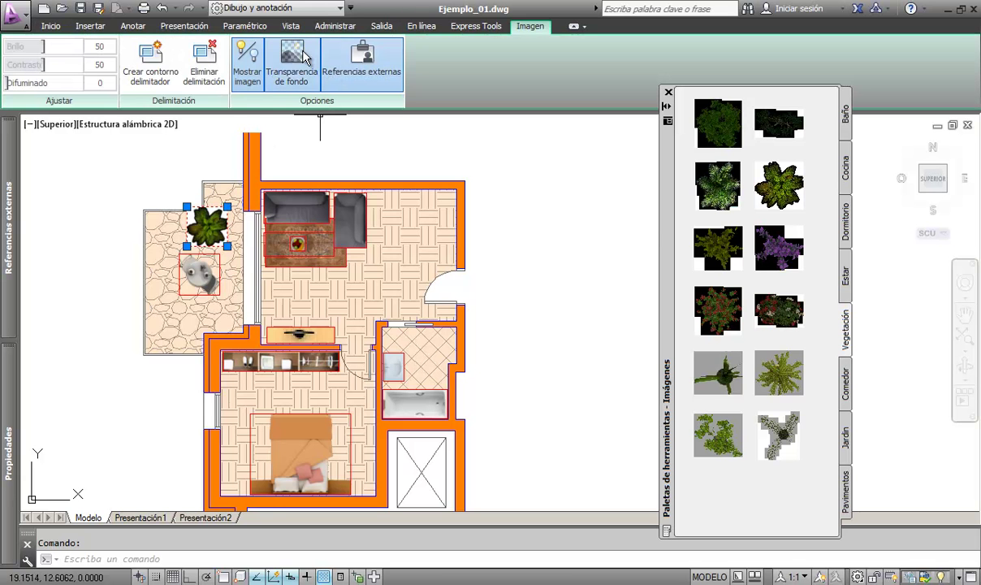
pyautogui.scroll(4, 183, 199)
pyautogui.scroll(1, 197, 219)
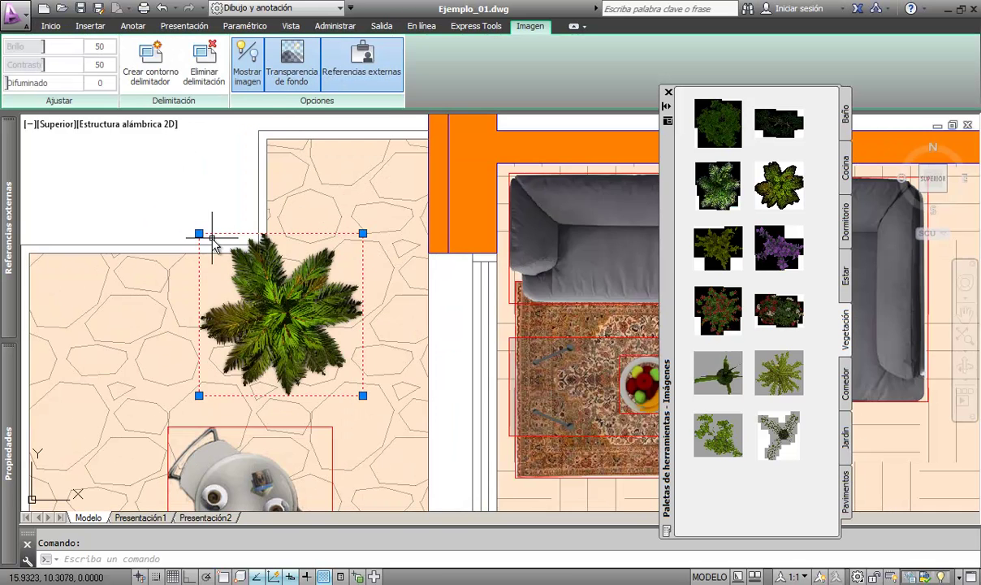
pyautogui.scroll(1, 213, 244)
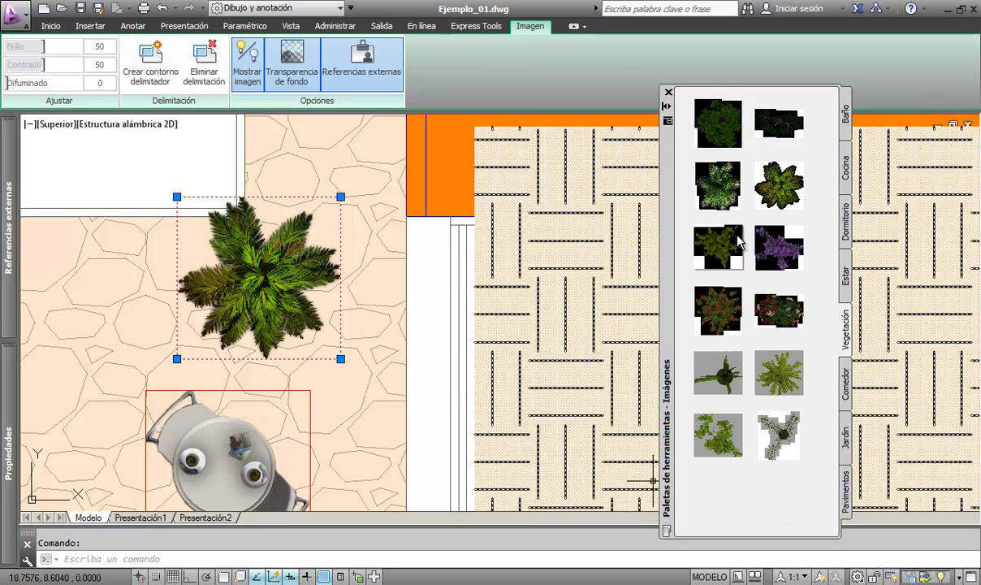
# Step: Insert a tree from the Vegetación palette and make its black background transparent
pyautogui.moveTo(705, 142); pyautogui.dragTo(70, 362)
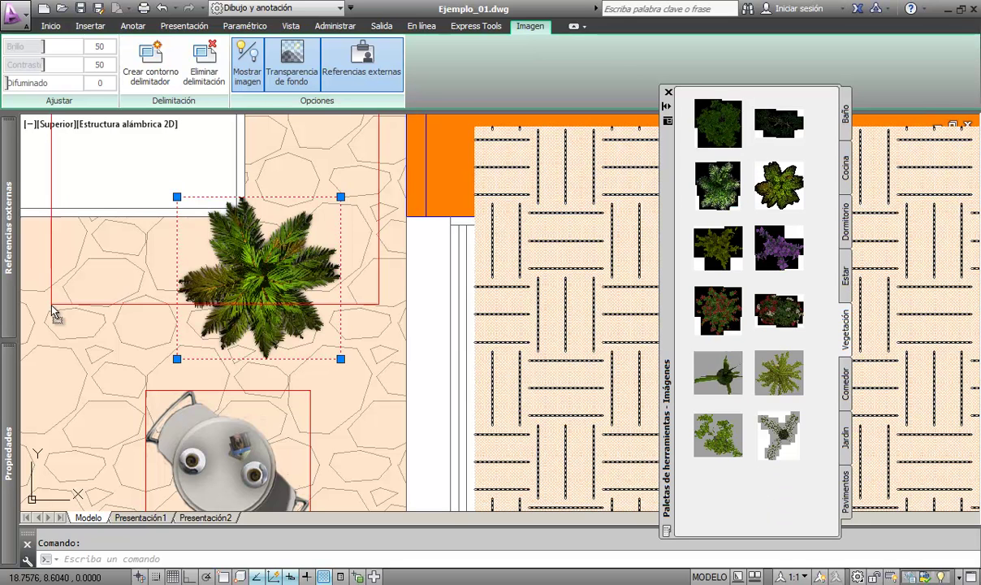
pyautogui.scroll(-3, 69, 362)
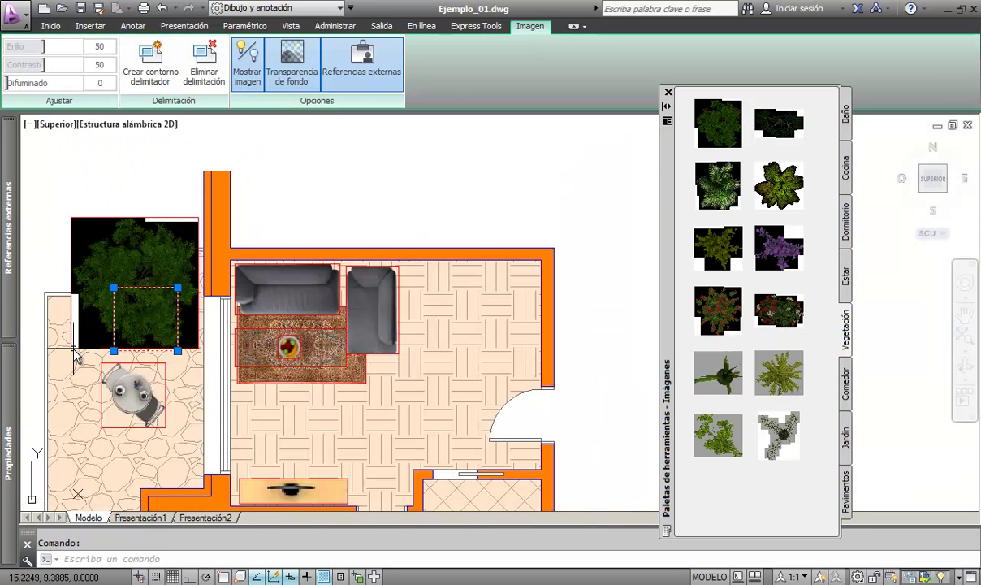
pyautogui.scroll(-2, 74, 349)
pyautogui.click(91, 270)
pyautogui.click(64, 251)
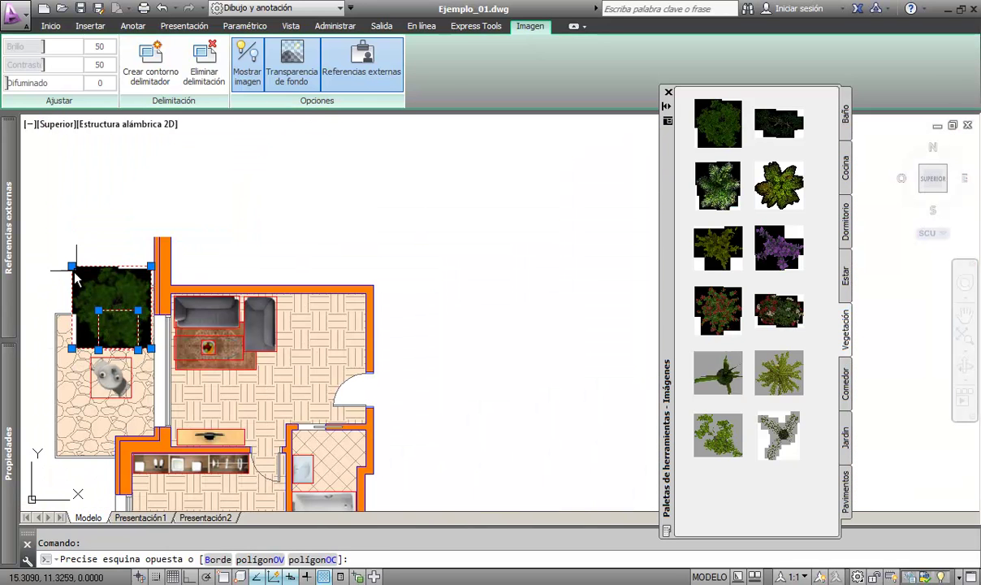
pyautogui.click(71, 266)
pyautogui.click(56, 294)
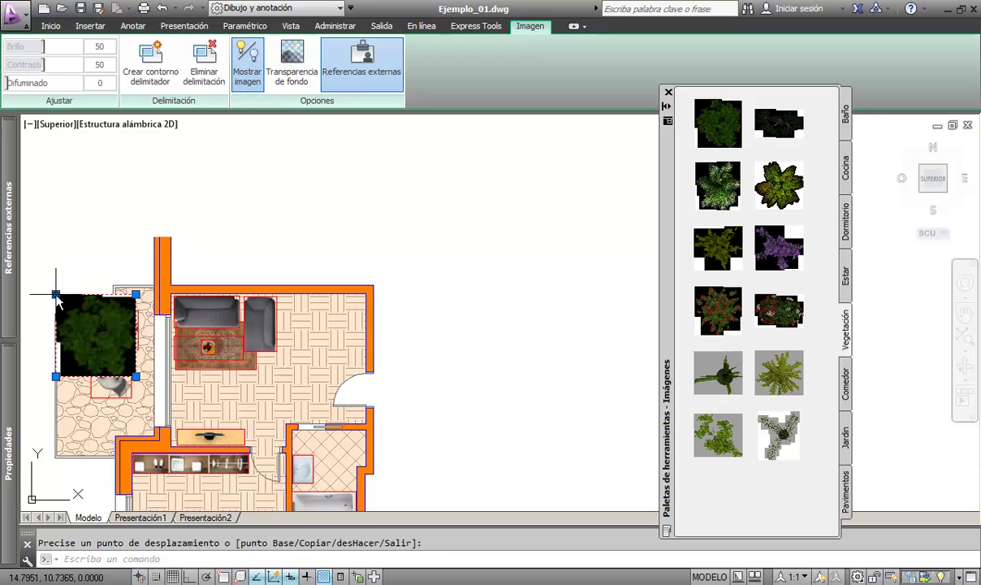
pyautogui.click(291, 63)
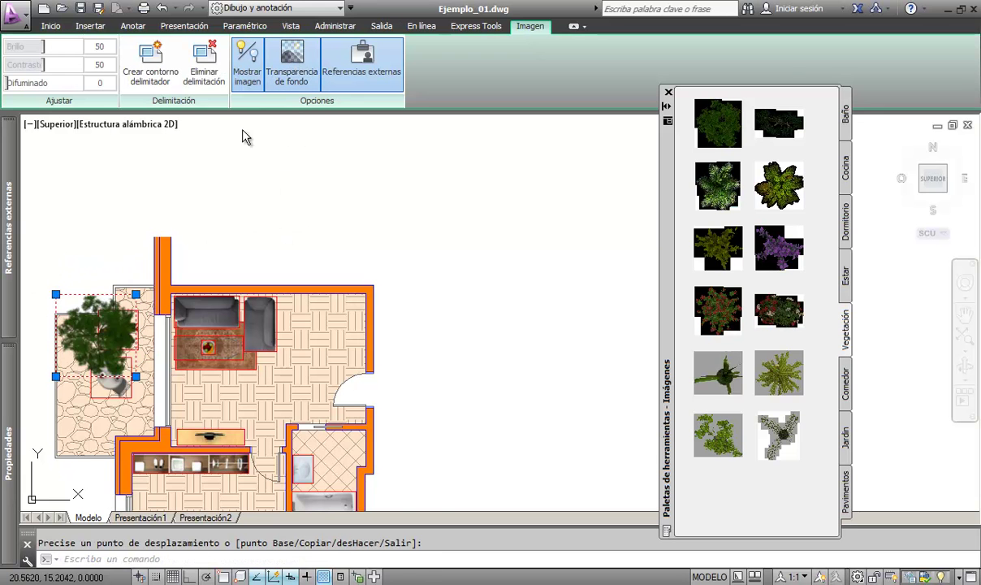
# Step: Move the tree to the terrace's lower end beside the chair
pyautogui.moveTo(81, 269); pyautogui.dragTo(151, 205, button='middle')
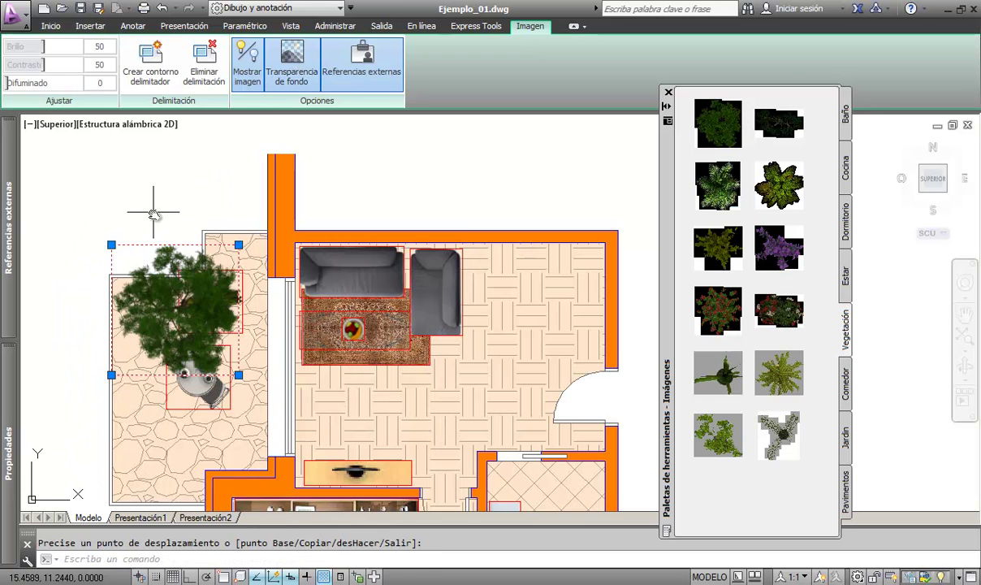
pyautogui.scroll(2, 163, 211)
pyautogui.click(209, 265)
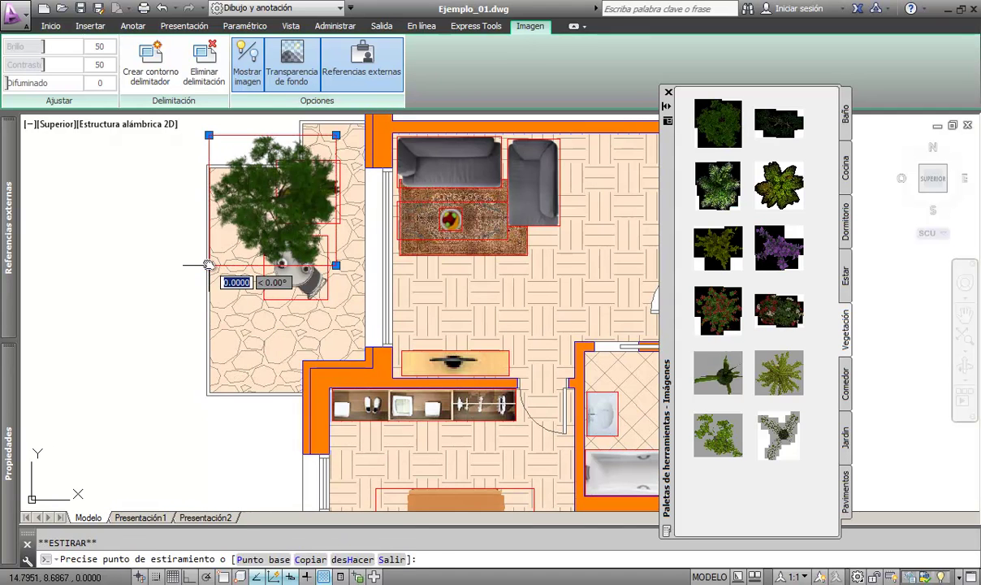
pyautogui.press('space')
pyautogui.click(191, 402)
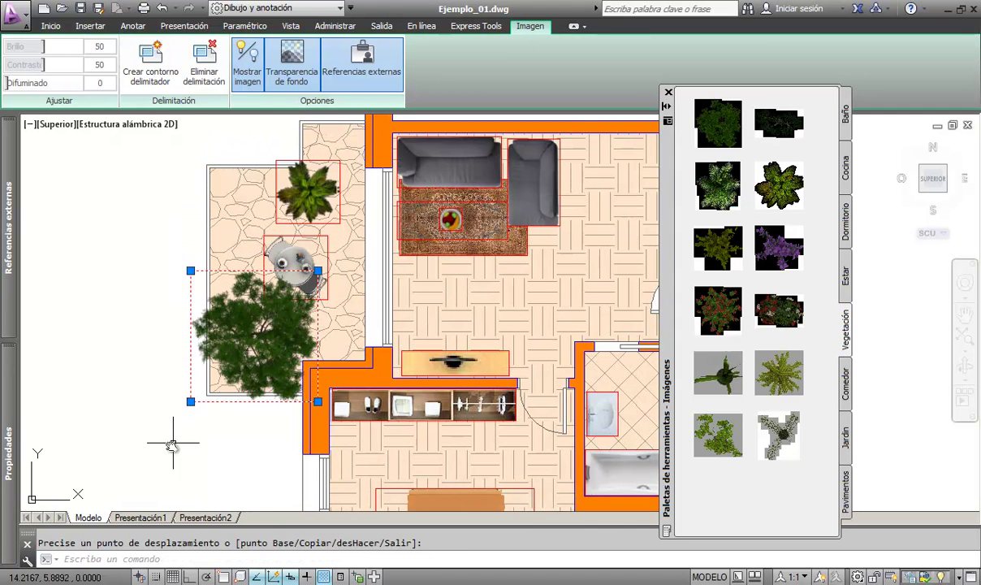
pyautogui.press('Escape')
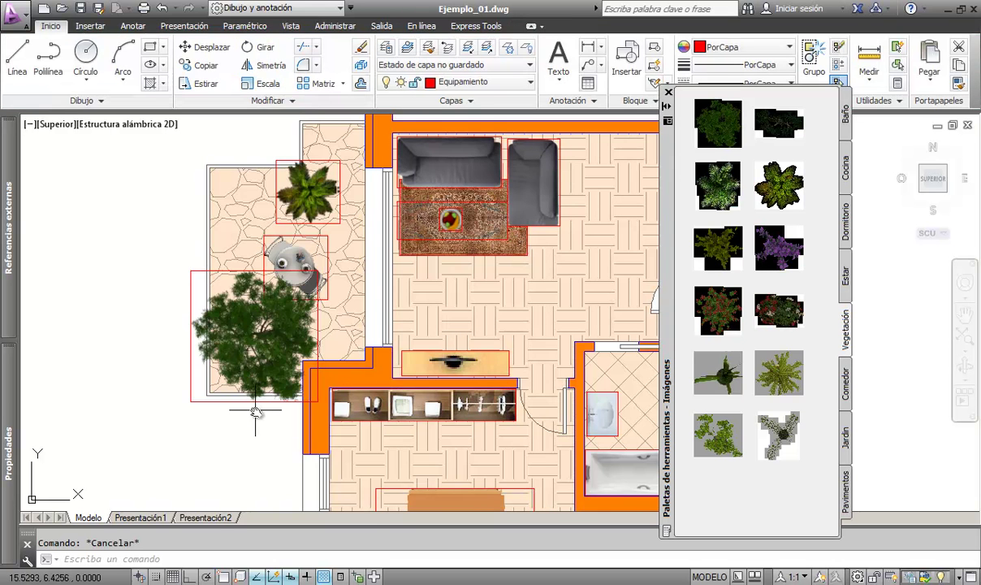
# Step: Set IMAGEFRAME to 0 so no image frames show in the drawing
pyautogui.moveTo(256, 417); pyautogui.dragTo(290, 399, button='middle')
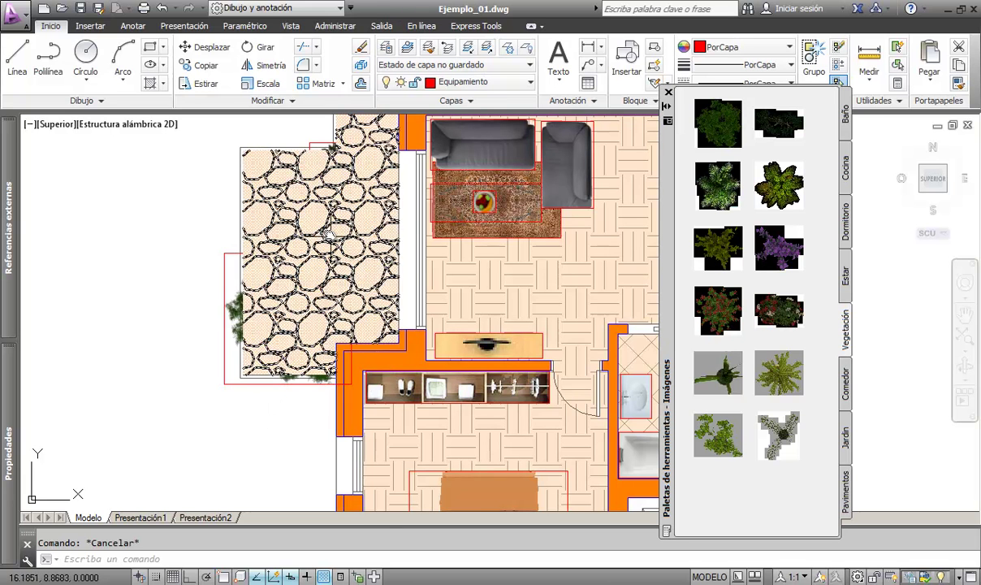
pyautogui.scroll(3, 269, 423)
pyautogui.scroll(-3, 324, 405)
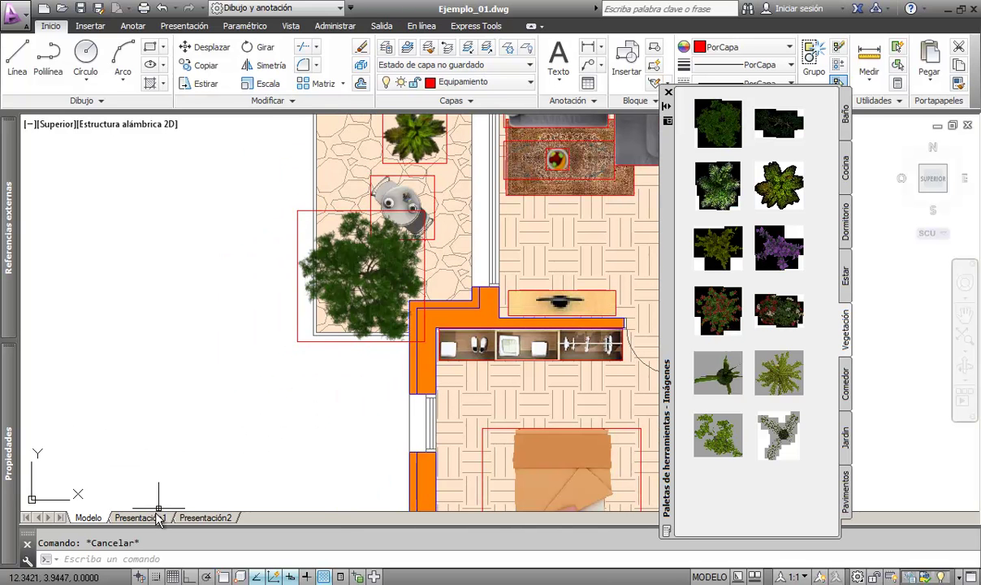
pyautogui.click(126, 561)
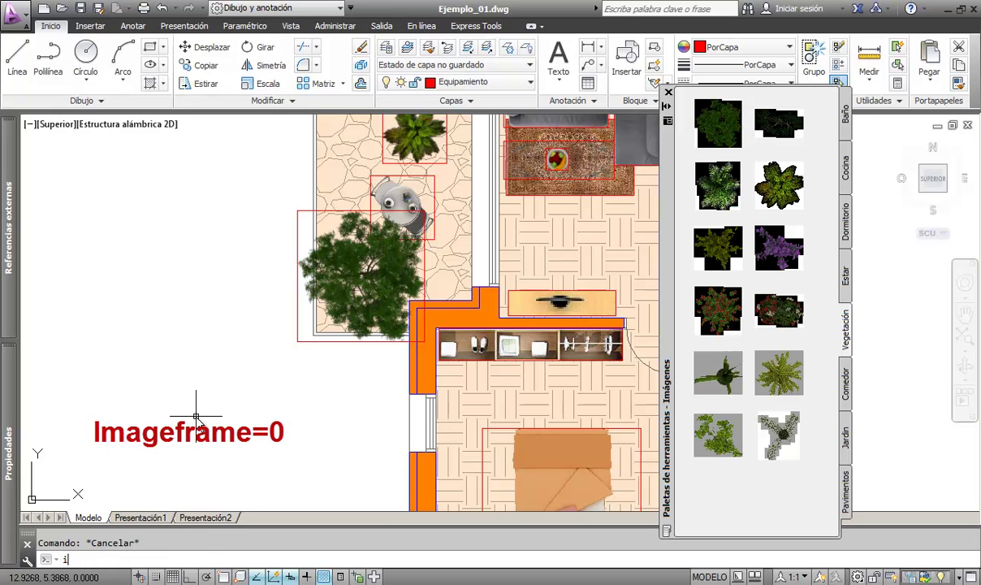
pyautogui.write('mage')
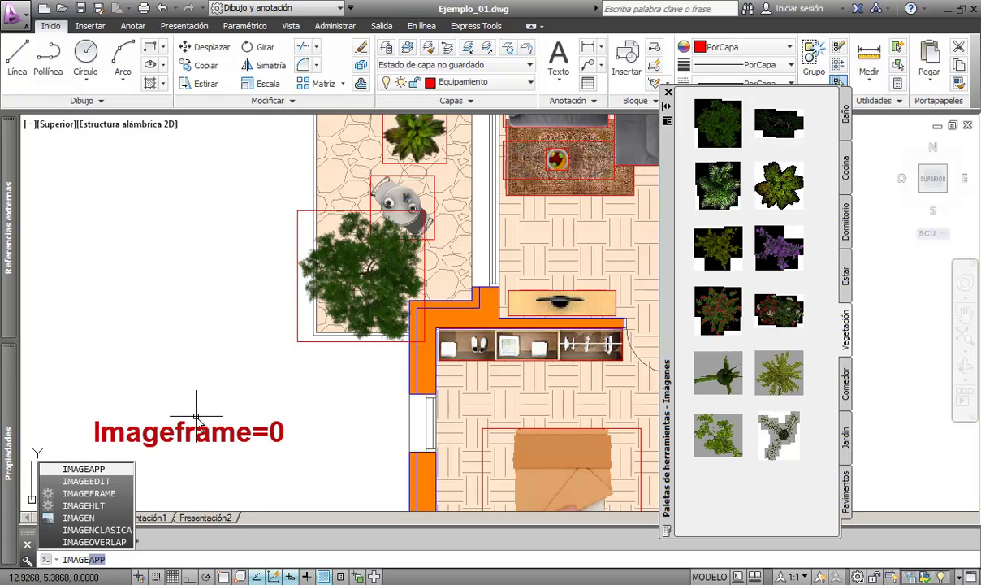
pyautogui.write('f')
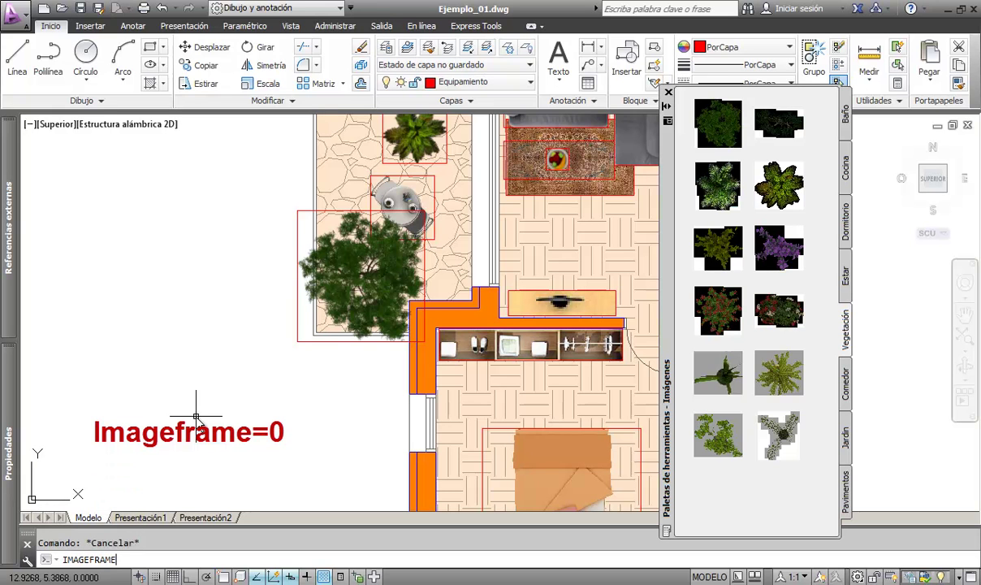
pyautogui.press('Return')
pyautogui.write('0')
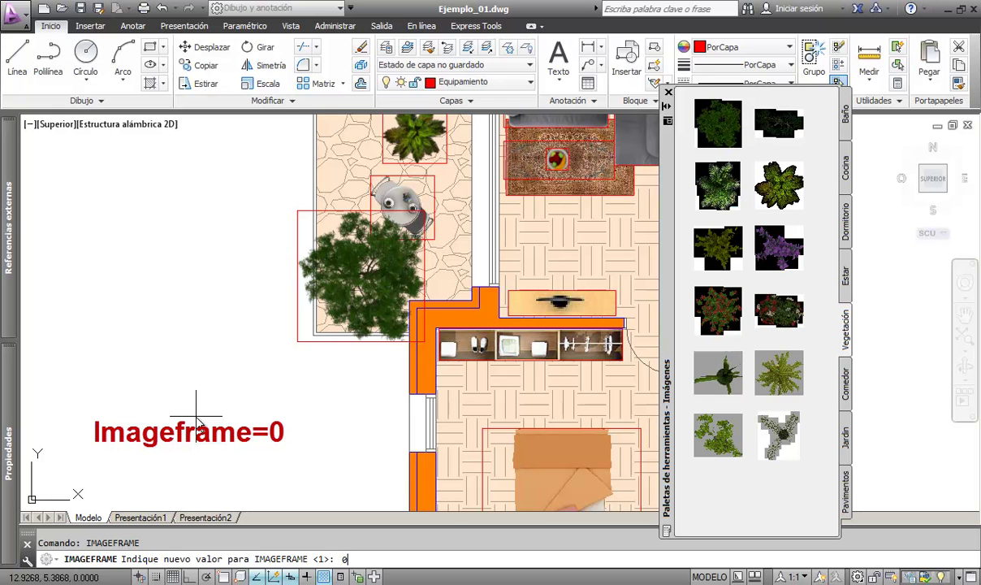
pyautogui.press('Return')
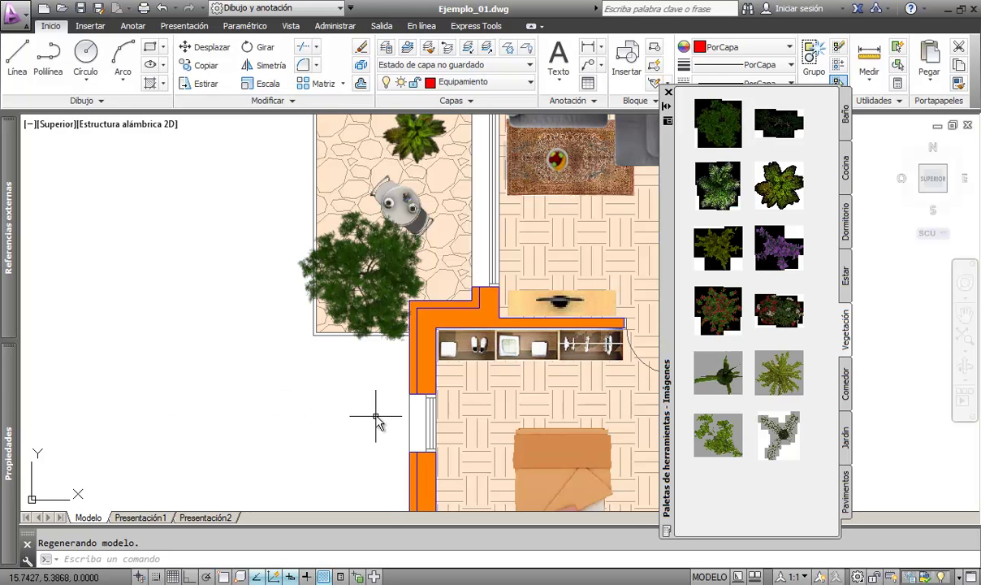
pyautogui.moveTo(377, 407); pyautogui.dragTo(306, 274, button='middle')
pyautogui.scroll(-2, 244, 317)
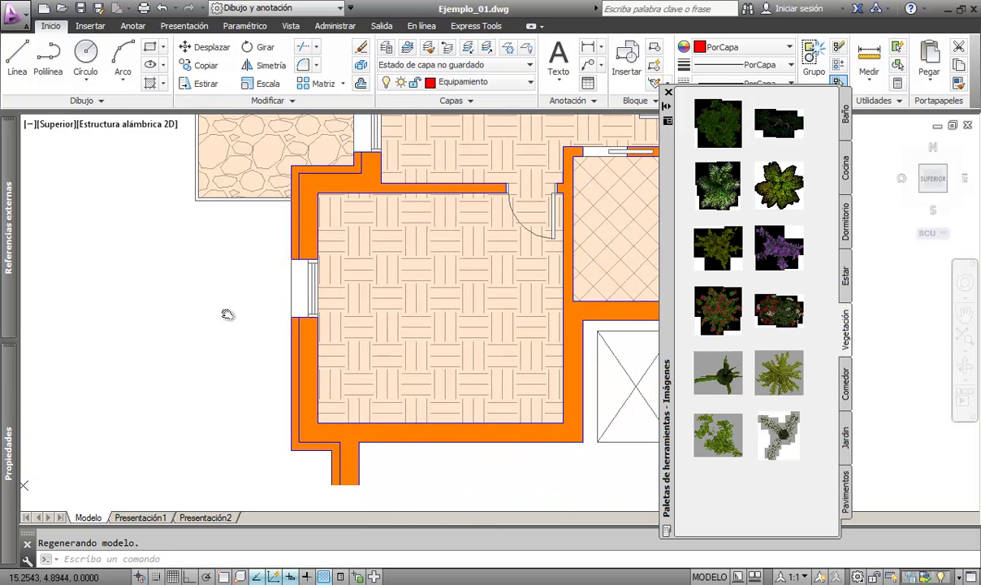
pyautogui.scroll(-2, 232, 311)
pyautogui.scroll(2, 227, 325)
pyautogui.moveTo(225, 339); pyautogui.dragTo(217, 410, button='middle')
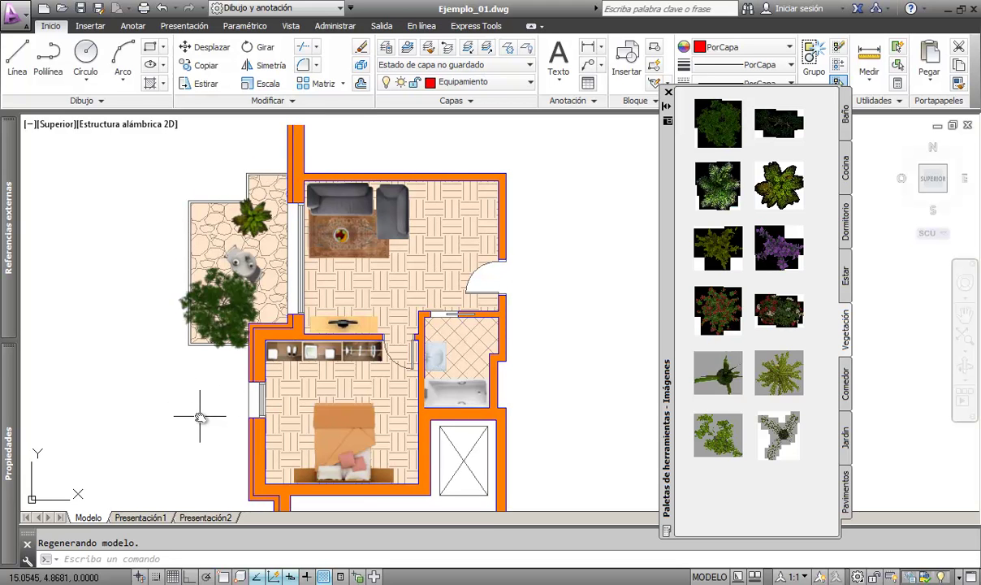
pyautogui.moveTo(201, 416); pyautogui.dragTo(200, 399, button='middle')
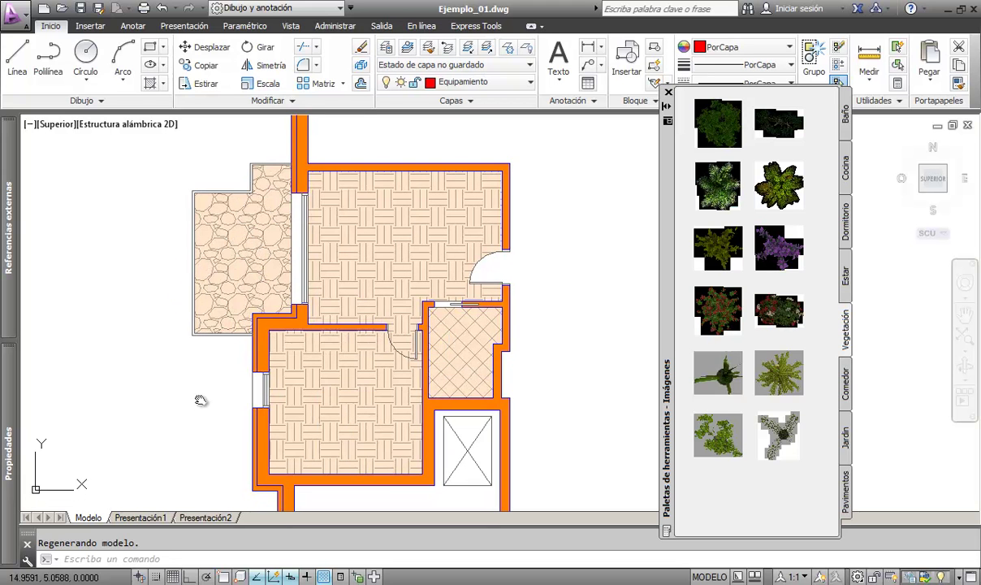